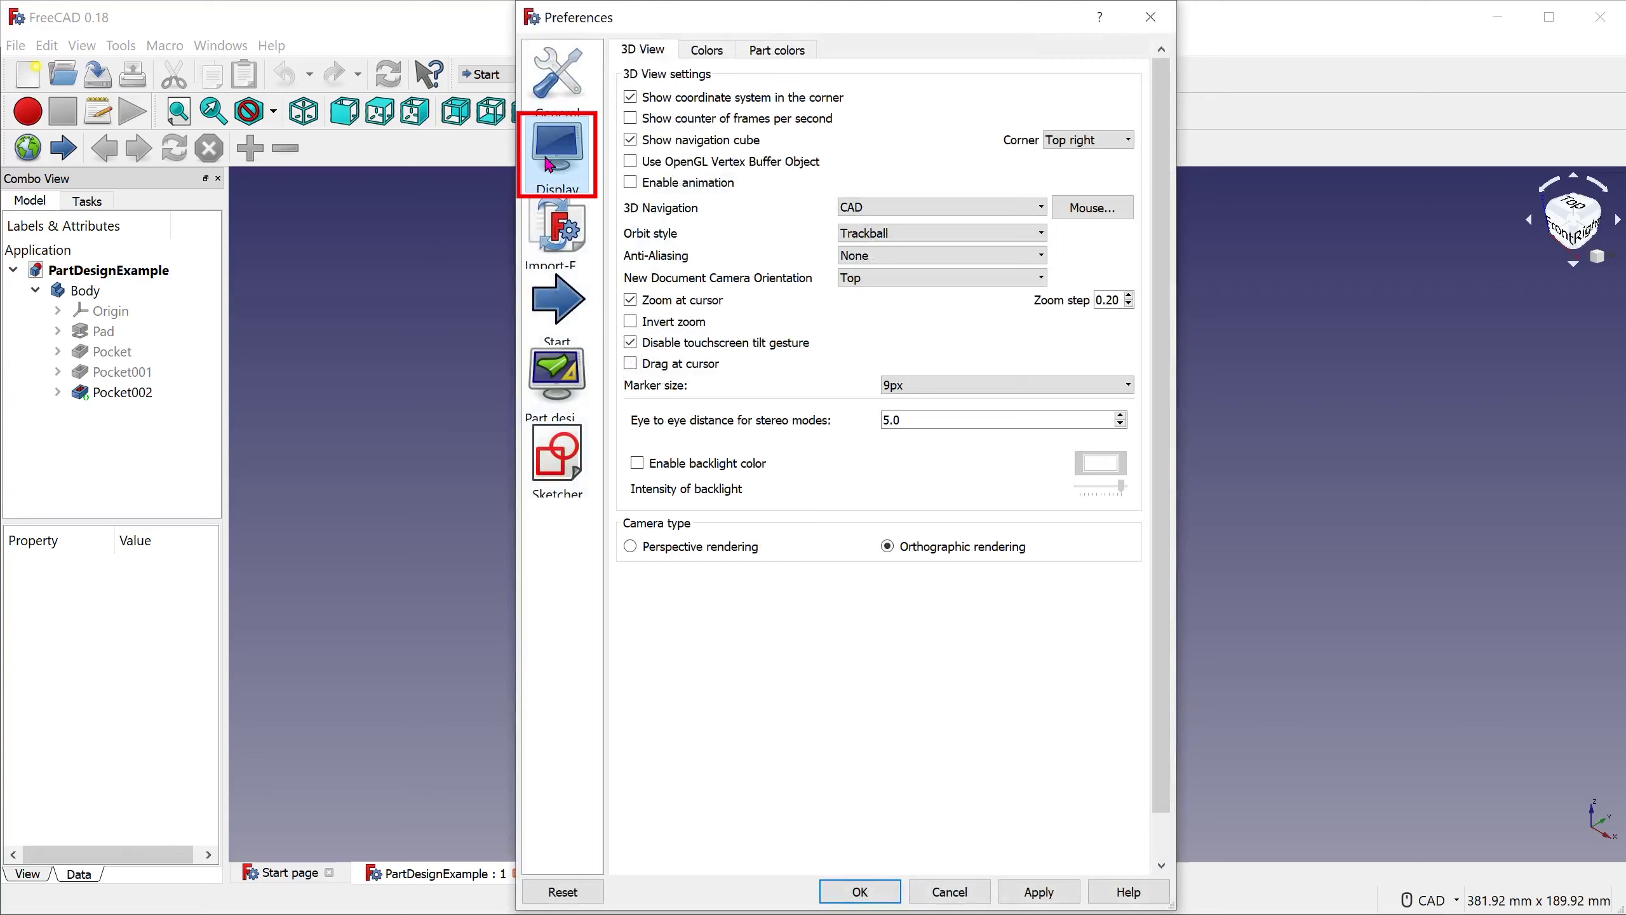
# Step: Set the 3D navigation style to Blender in the display preferences and apply the change
pyautogui.click(920, 214)
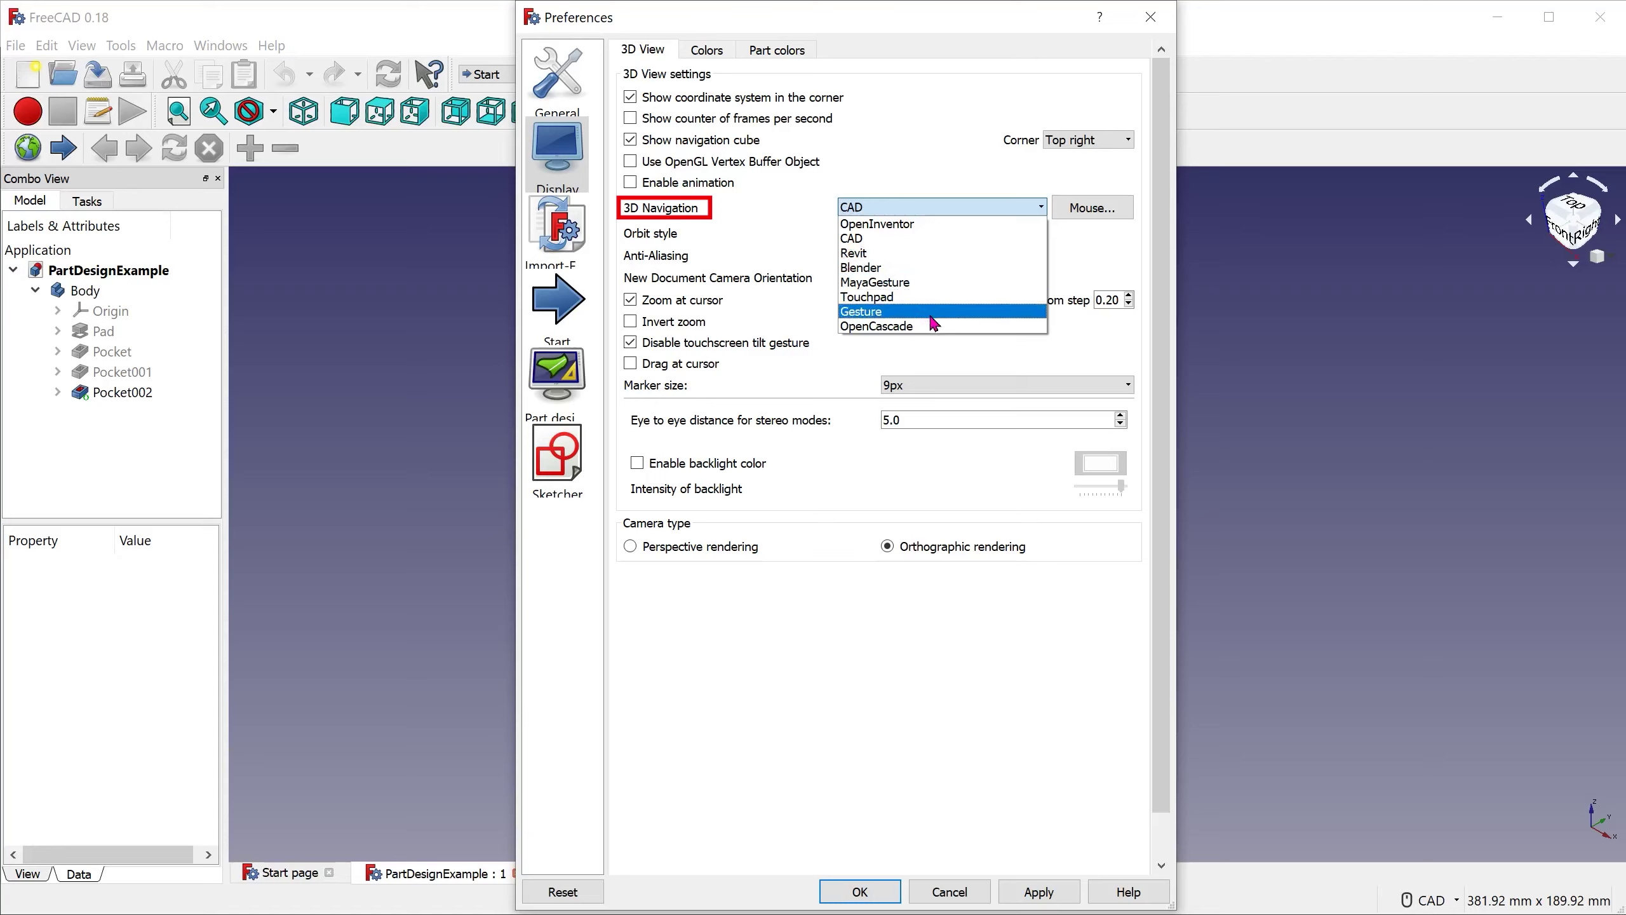
pyautogui.click(932, 268)
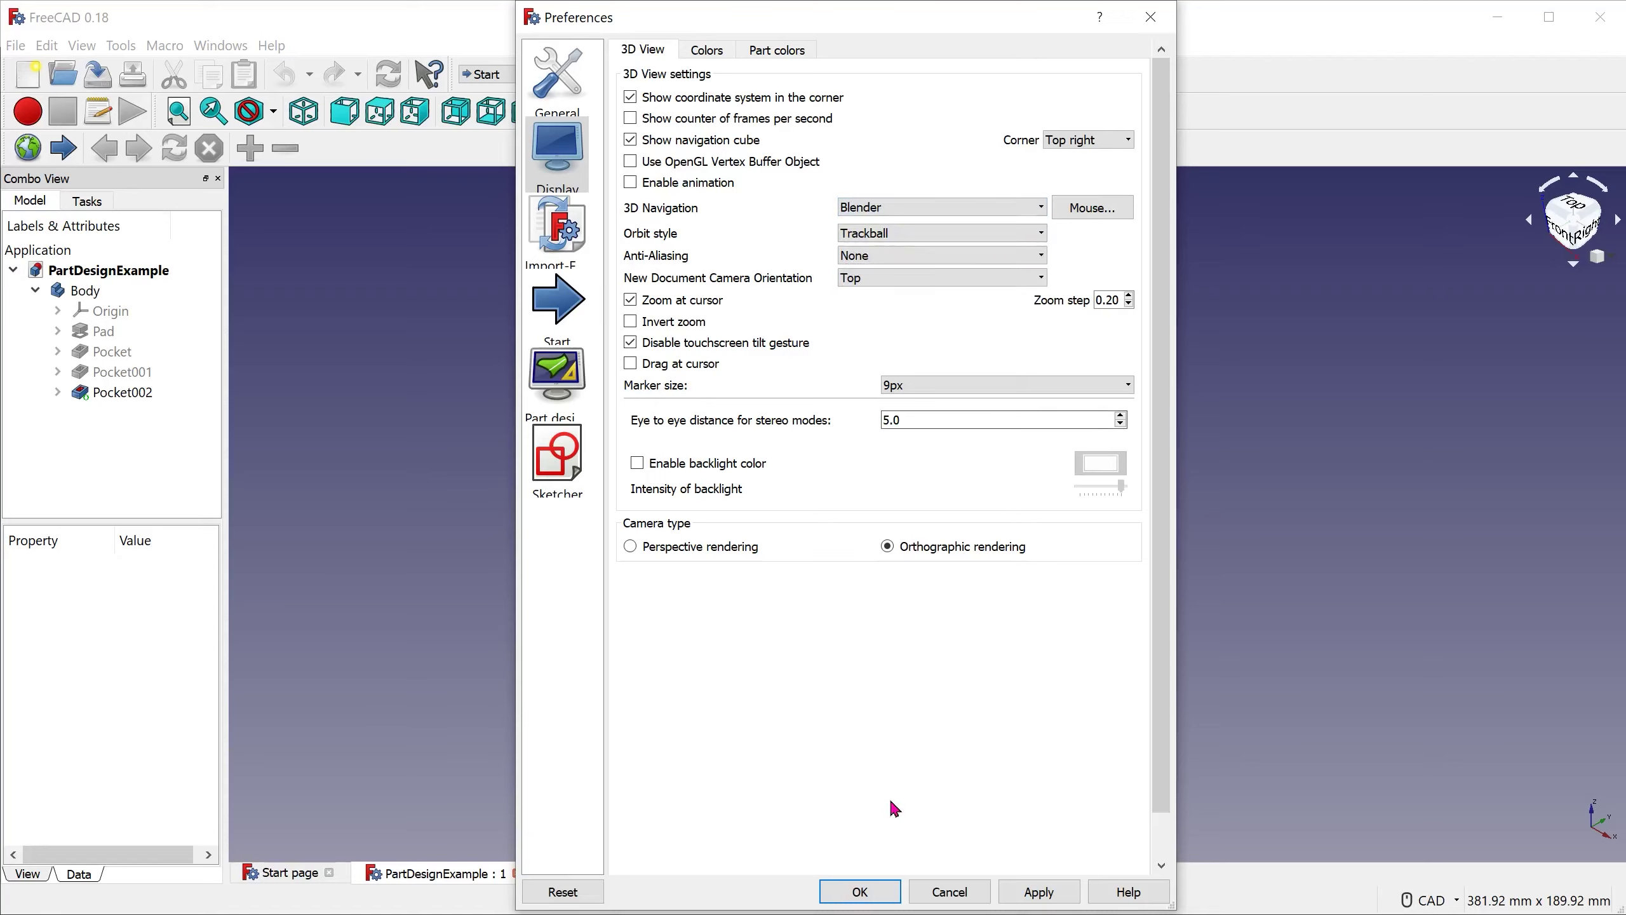
pyautogui.click(1038, 893)
pyautogui.click(863, 891)
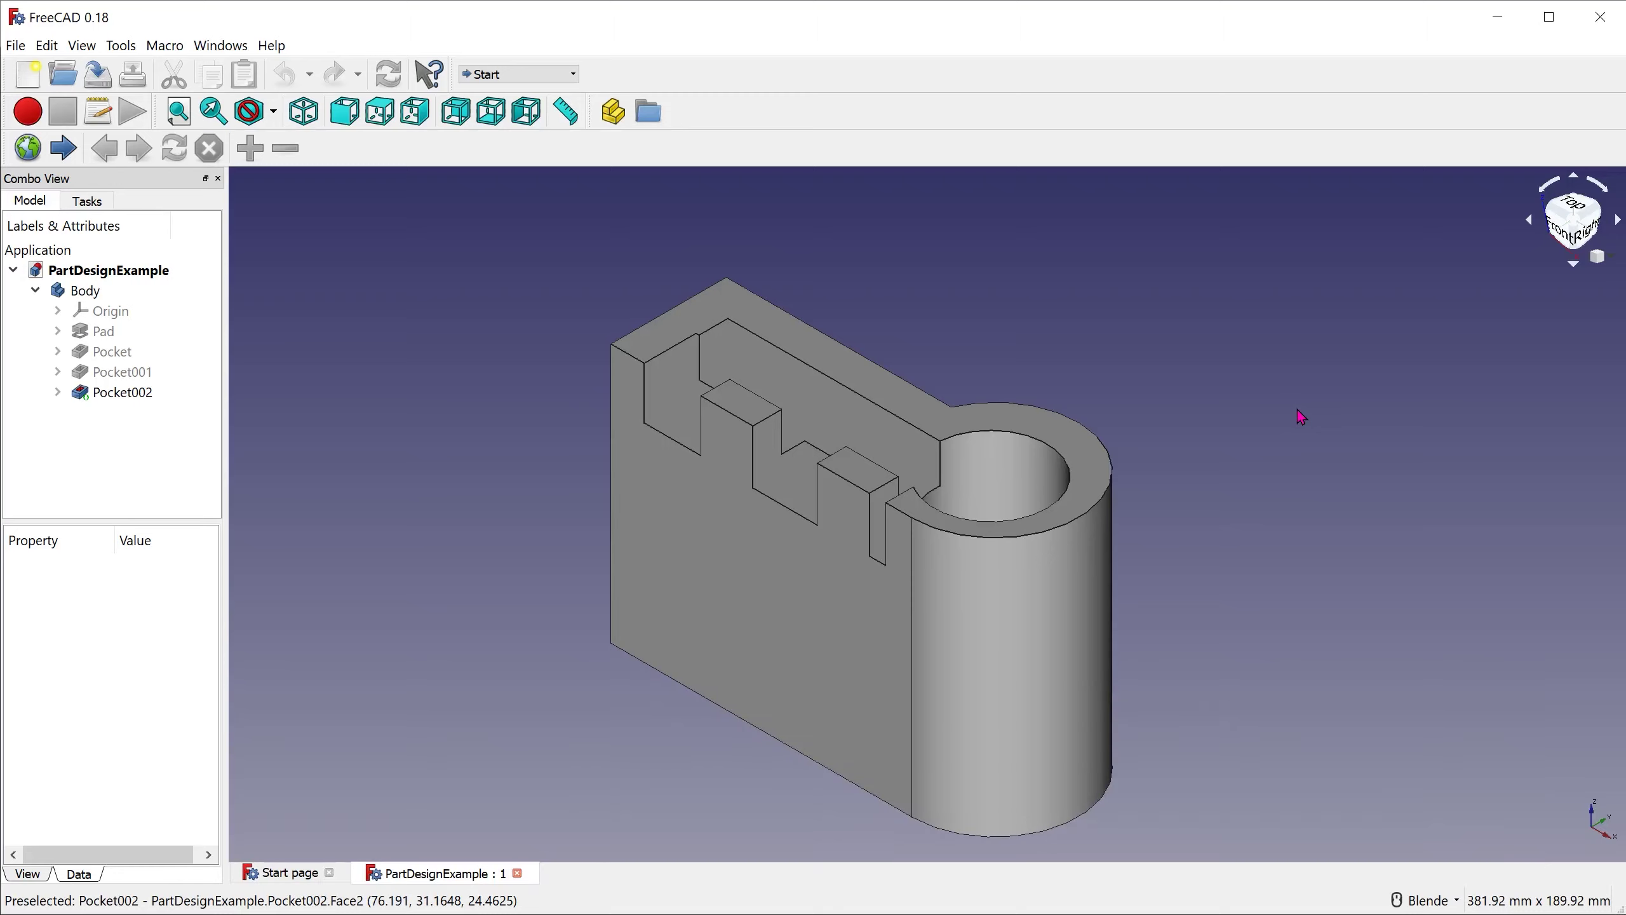
pyautogui.rightClick(1302, 418)
pyautogui.moveTo(1338, 423)
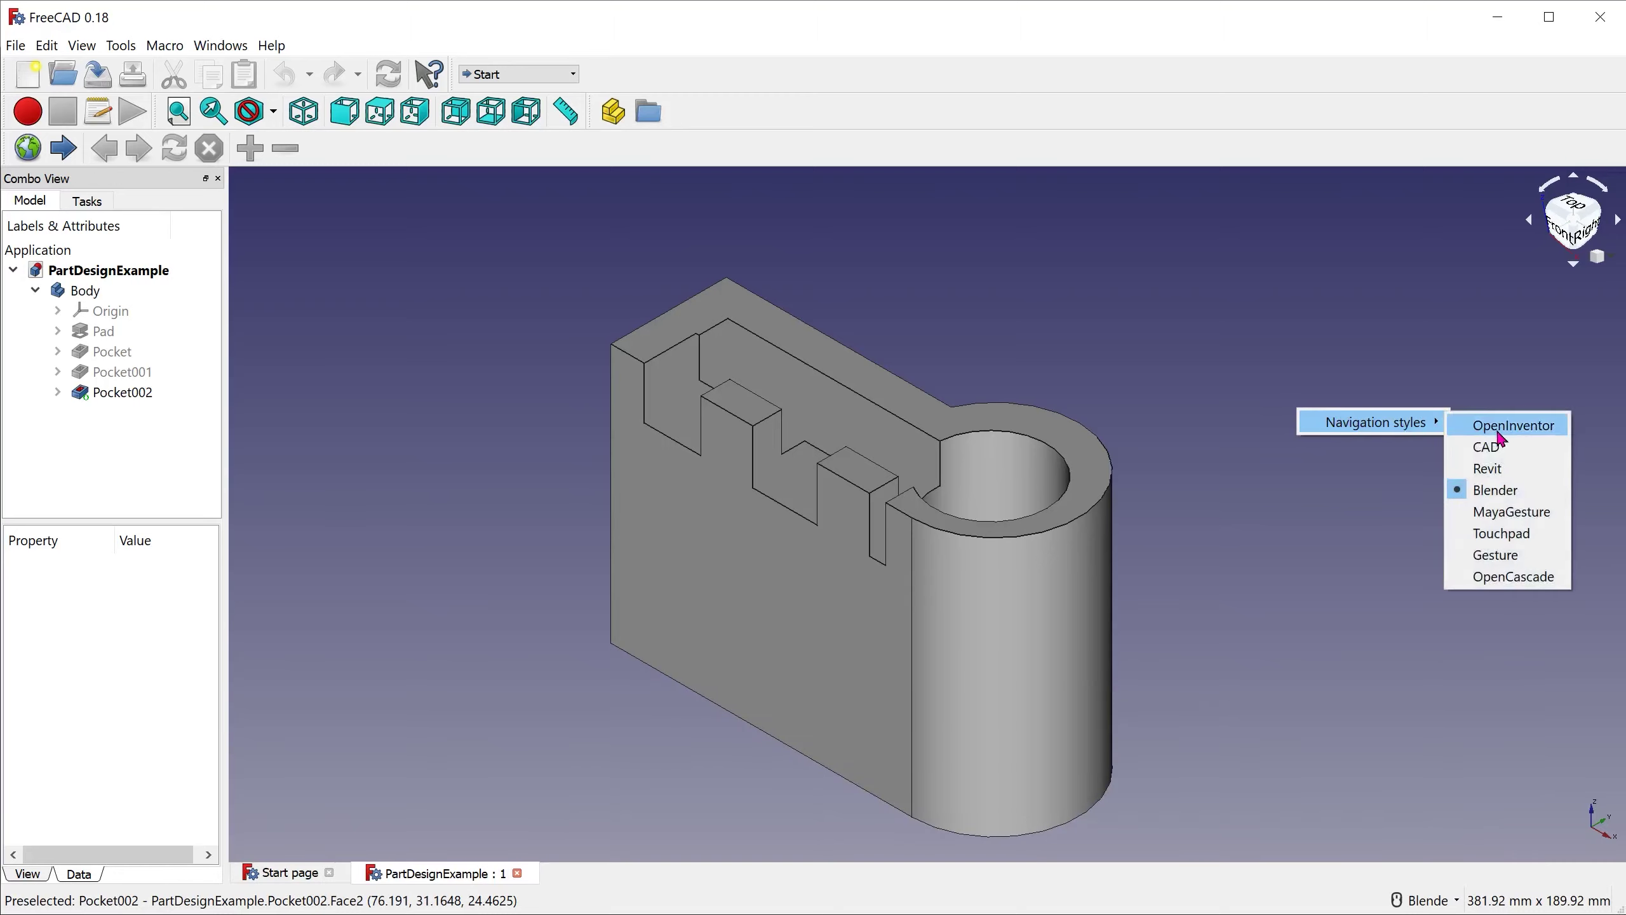
pyautogui.click(1478, 638)
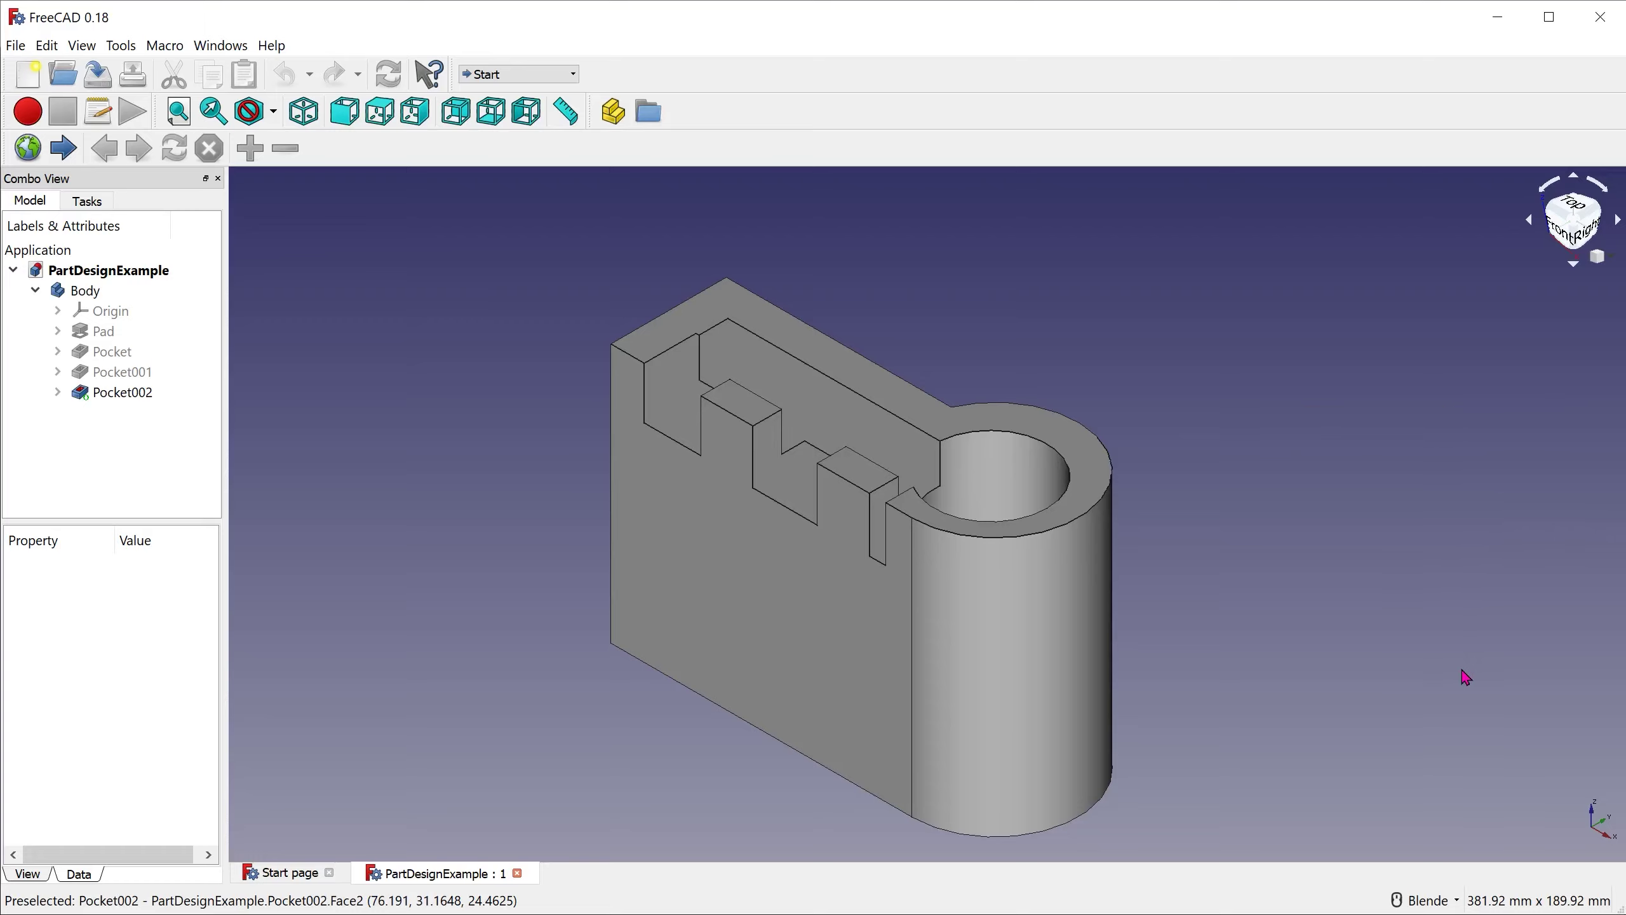
pyautogui.click(1457, 901)
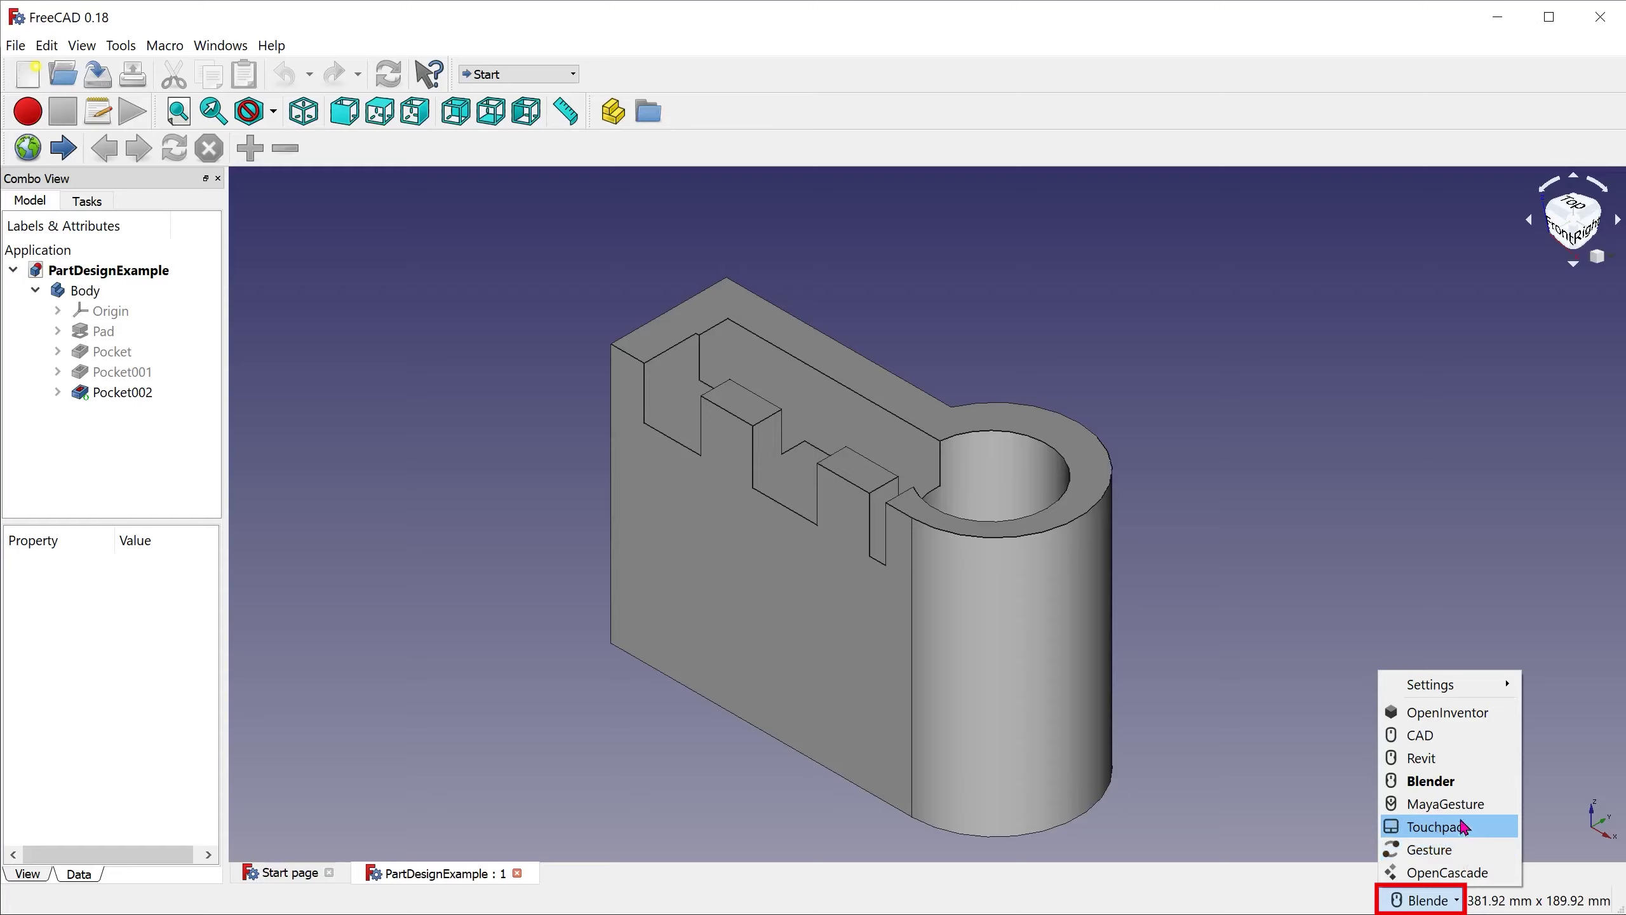
pyautogui.click(1566, 751)
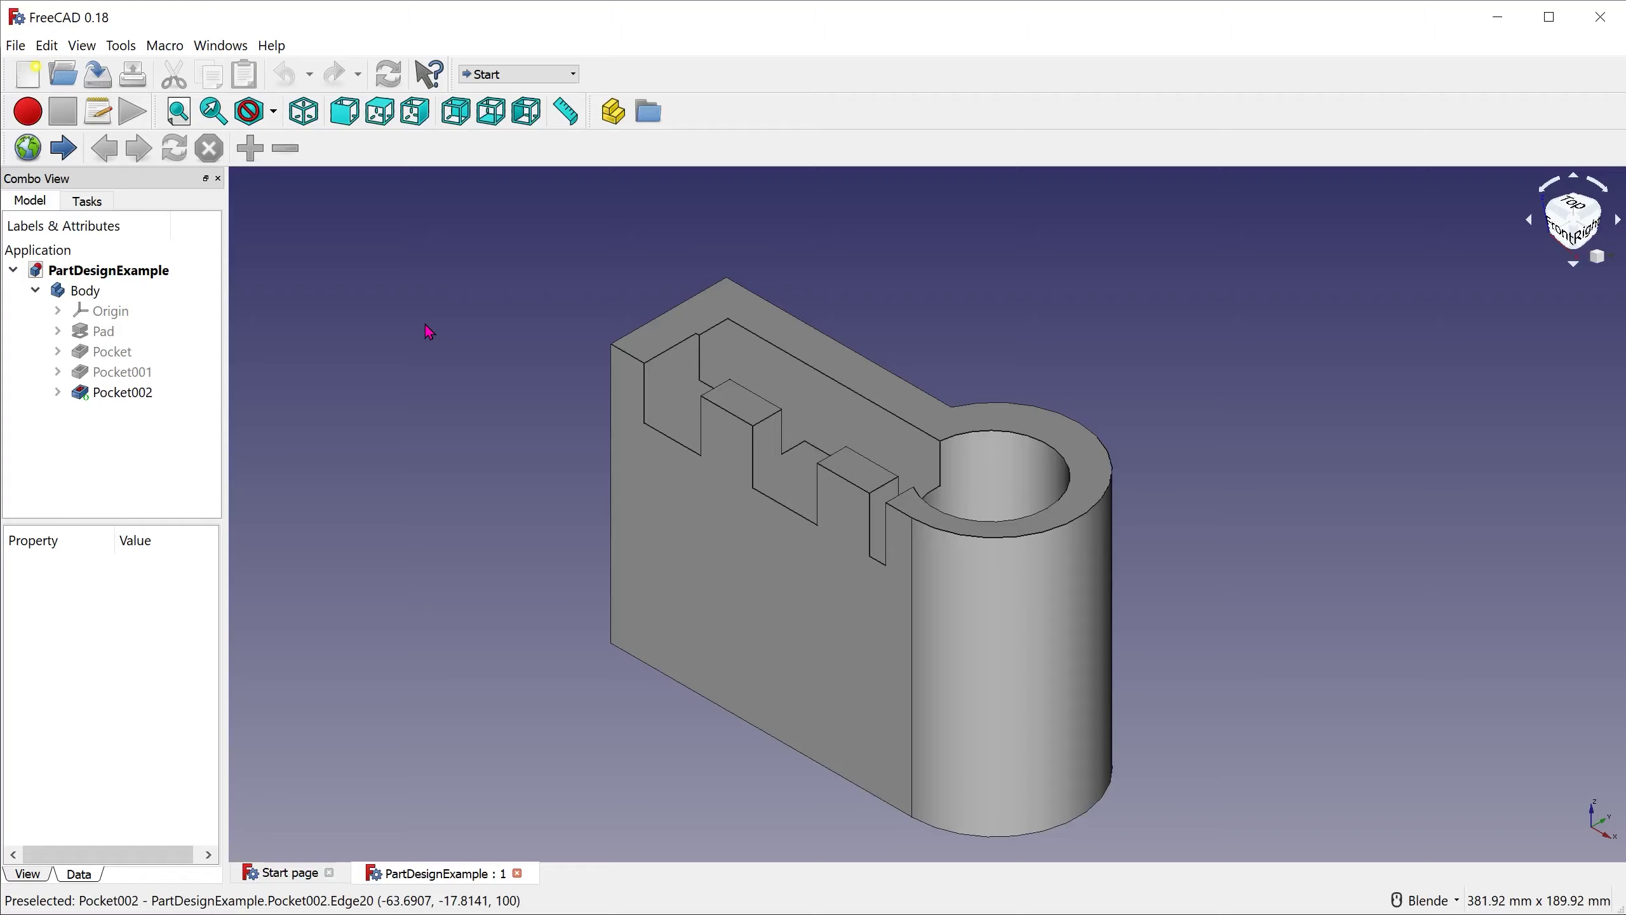
# Step: Create a new document, switch to the Part Design workbench and create a body in it
pyautogui.click(28, 77)
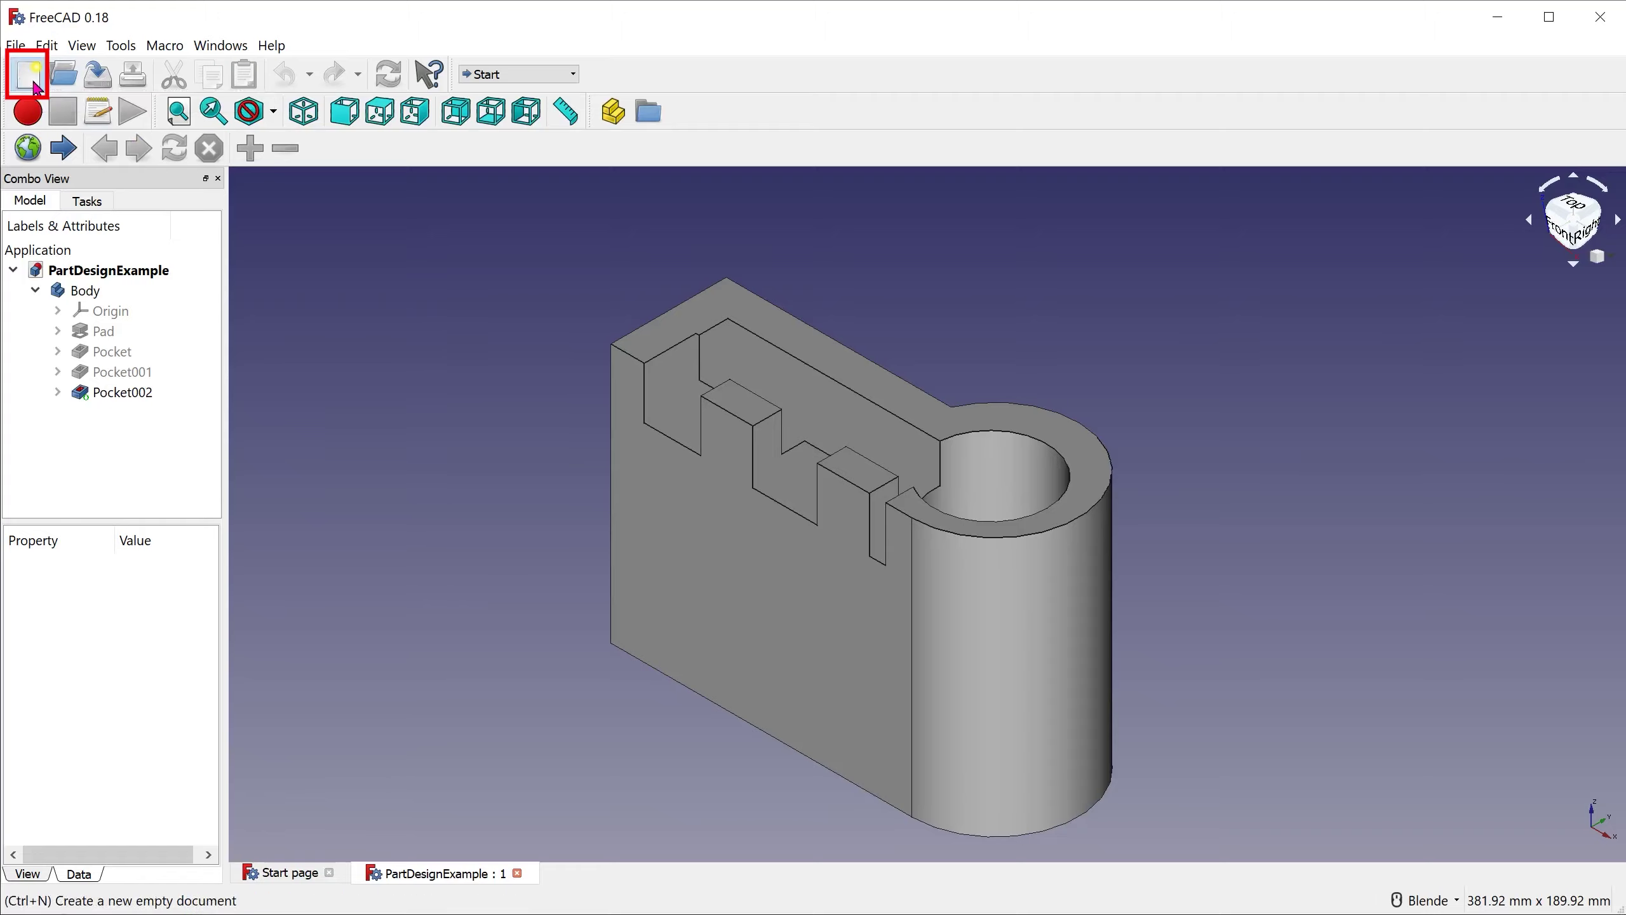
pyautogui.click(560, 75)
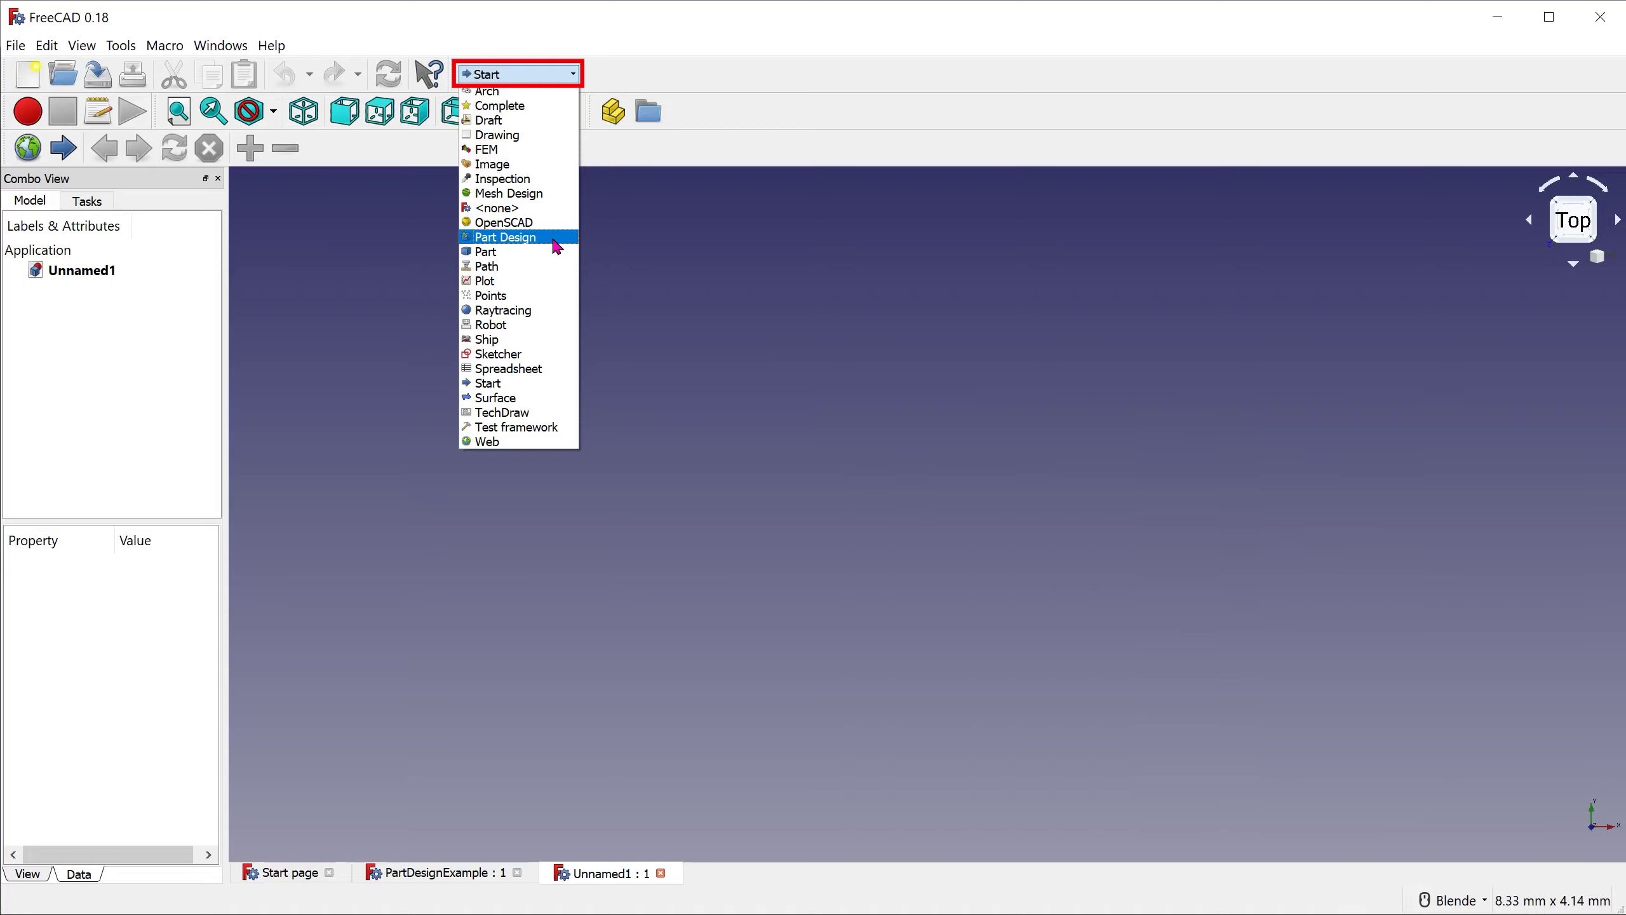
pyautogui.click(555, 238)
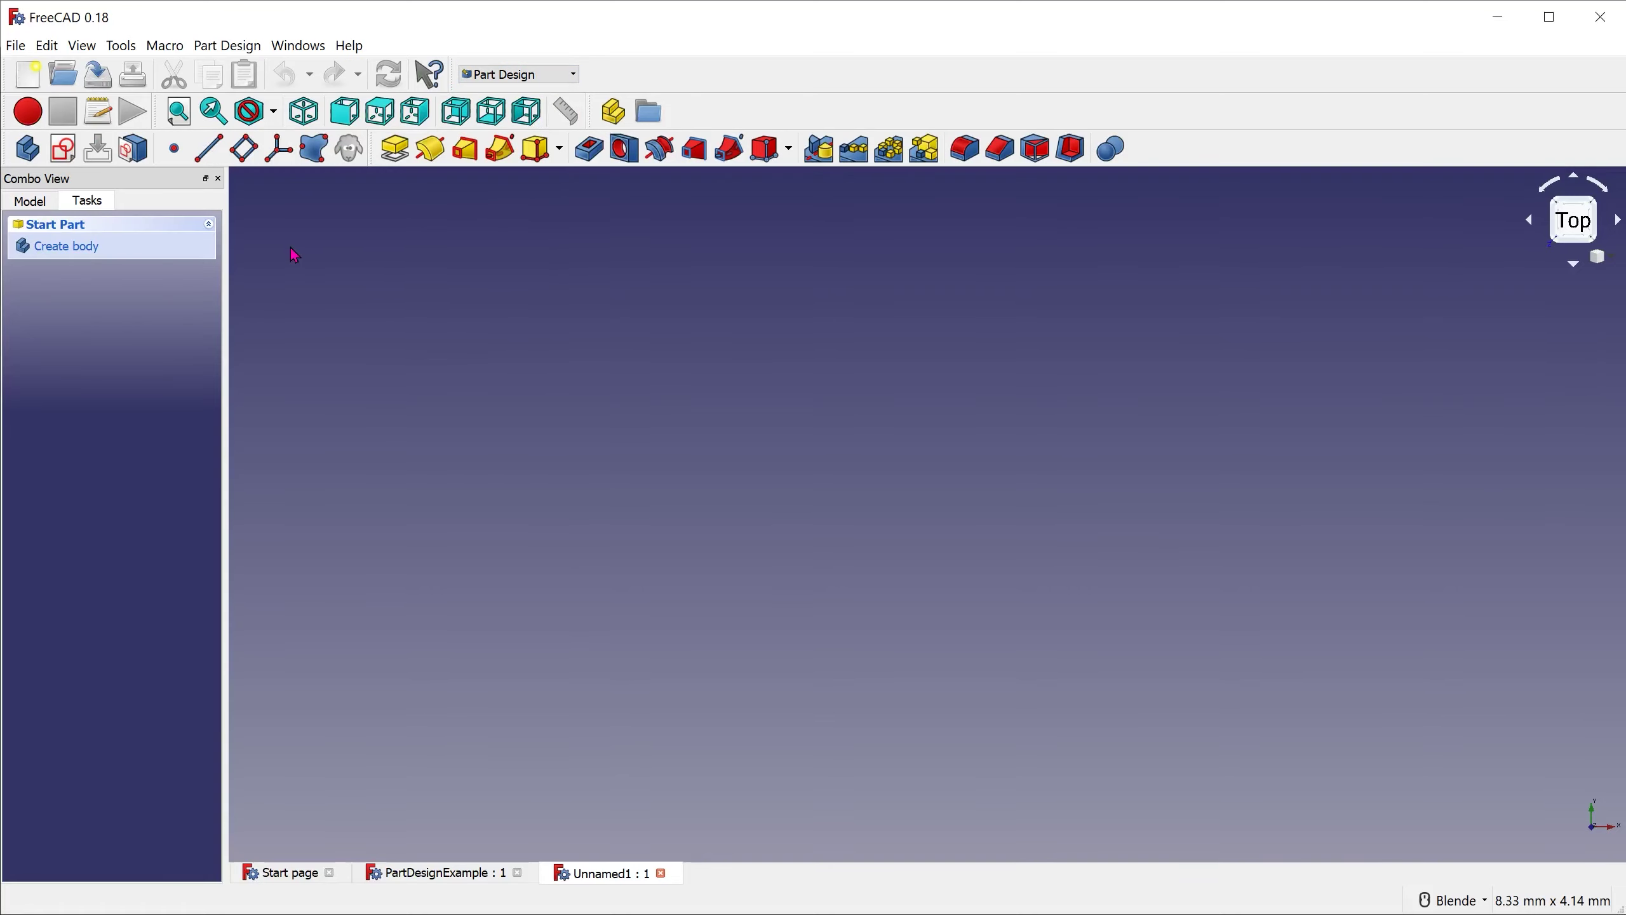
pyautogui.click(94, 252)
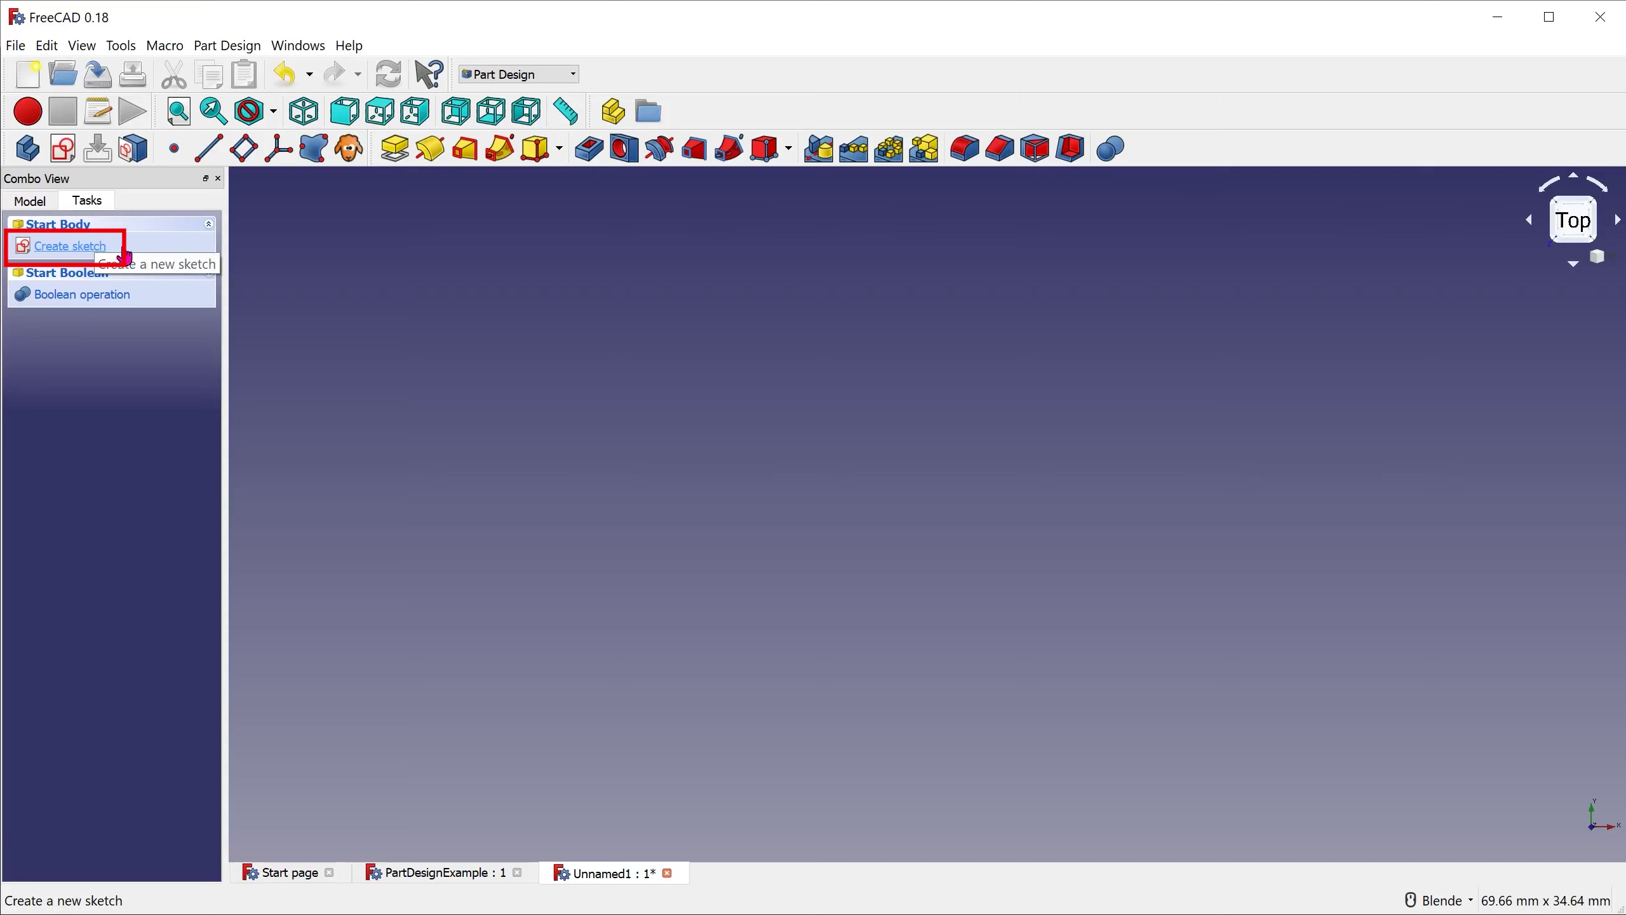
# Step: Create a new sketch on the body's XY plane
pyautogui.click(94, 247)
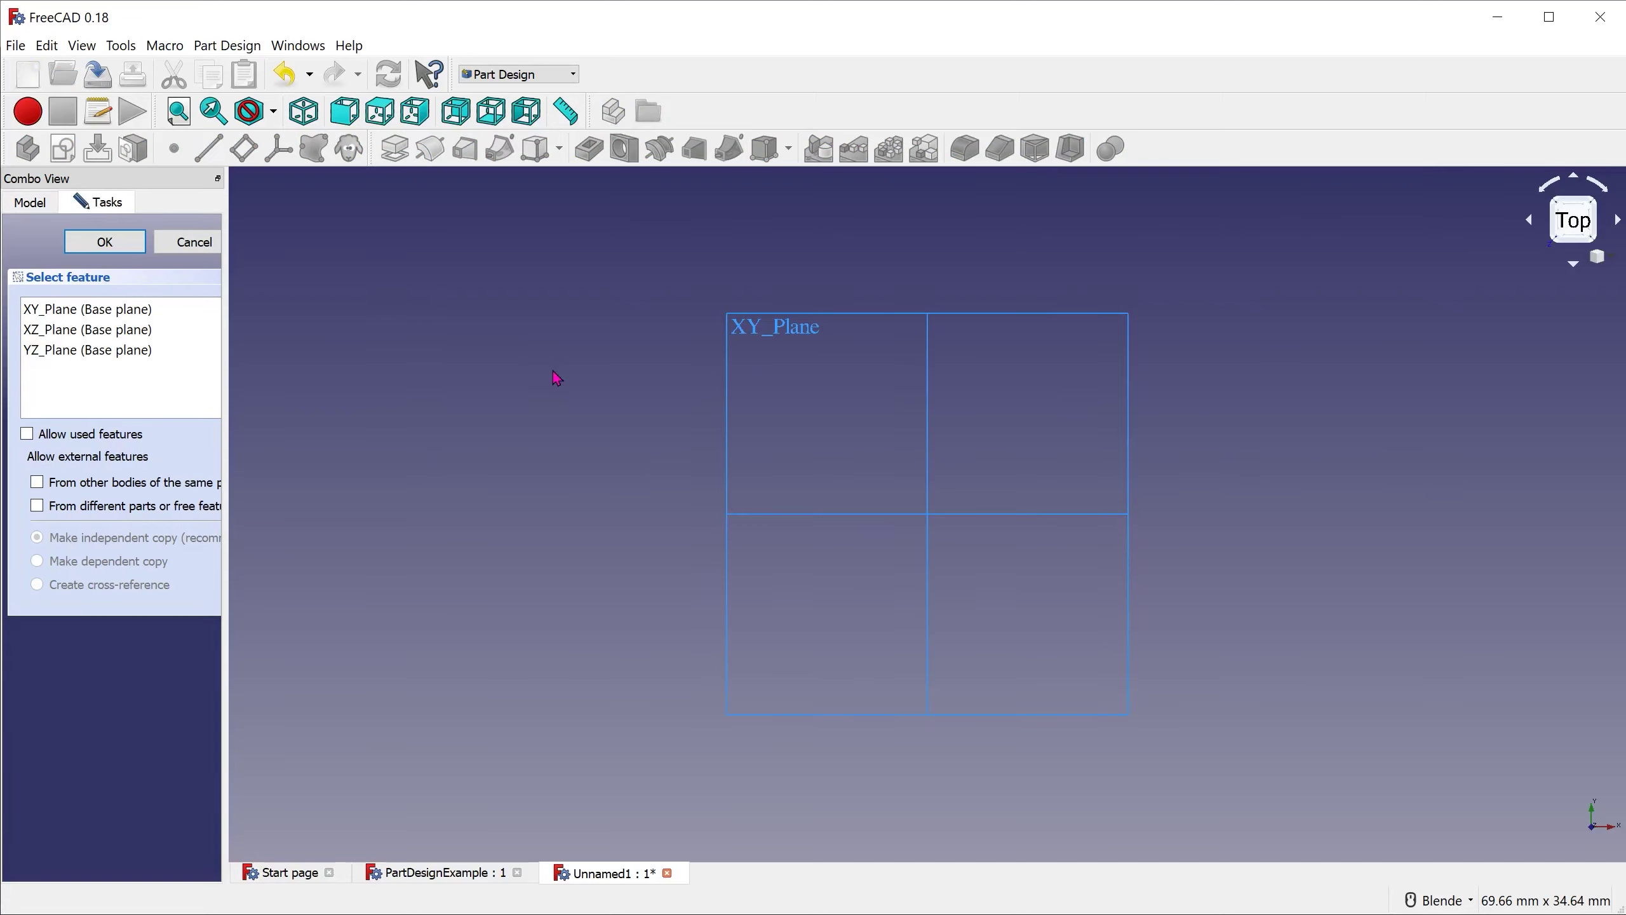
pyautogui.moveTo(611, 399); pyautogui.dragTo(671, 388, button='middle')
pyautogui.click(732, 384)
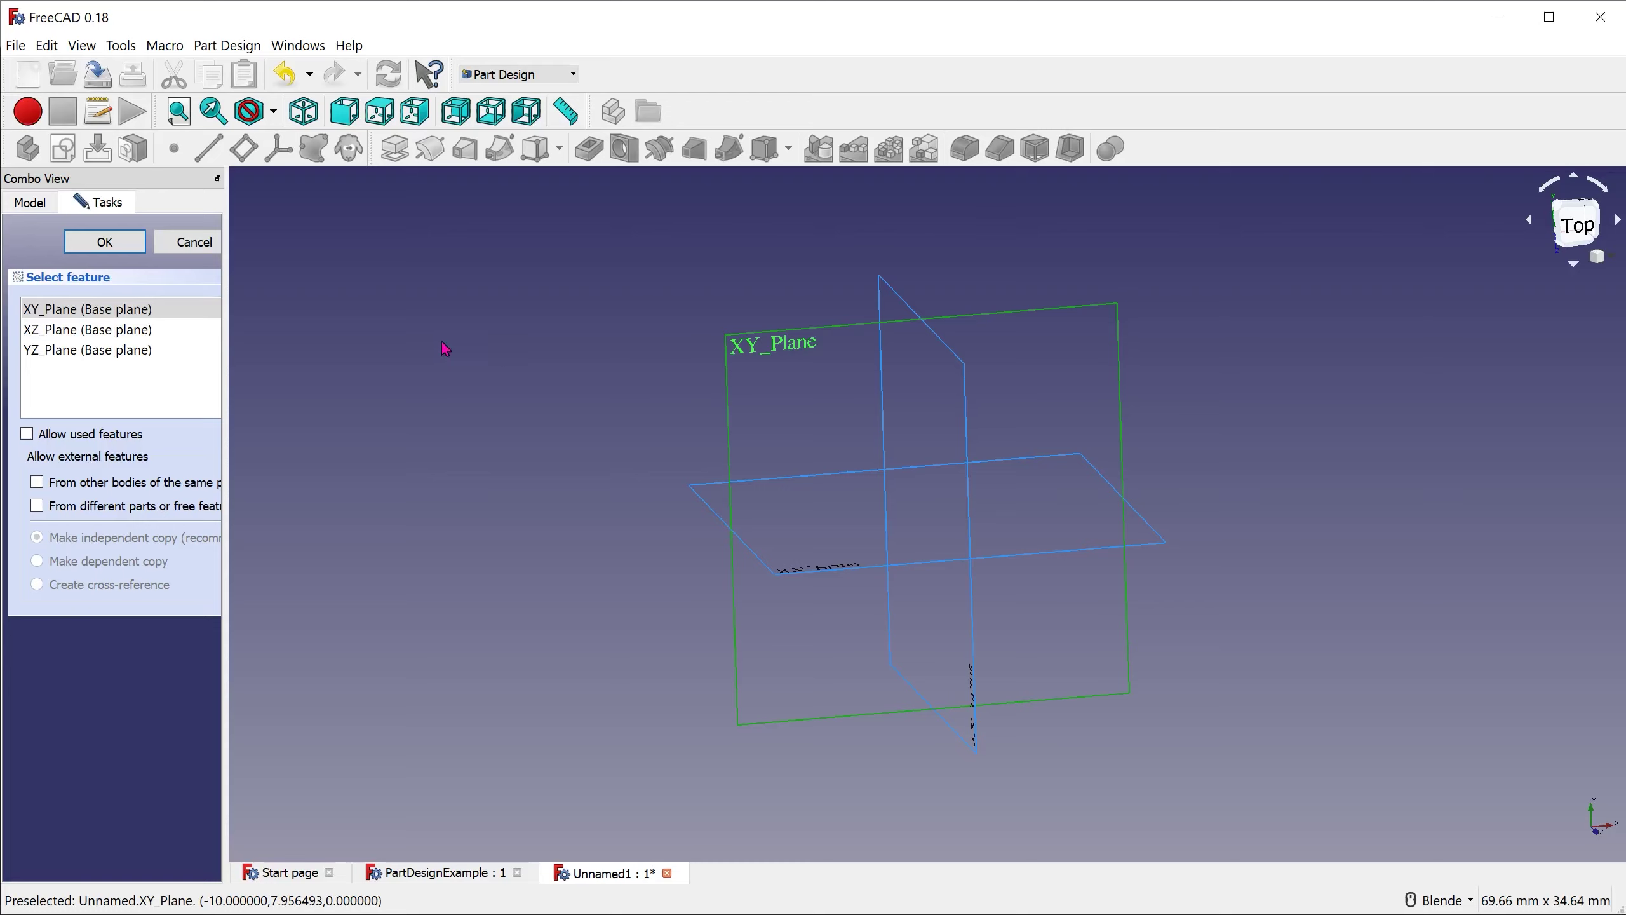
pyautogui.click(118, 251)
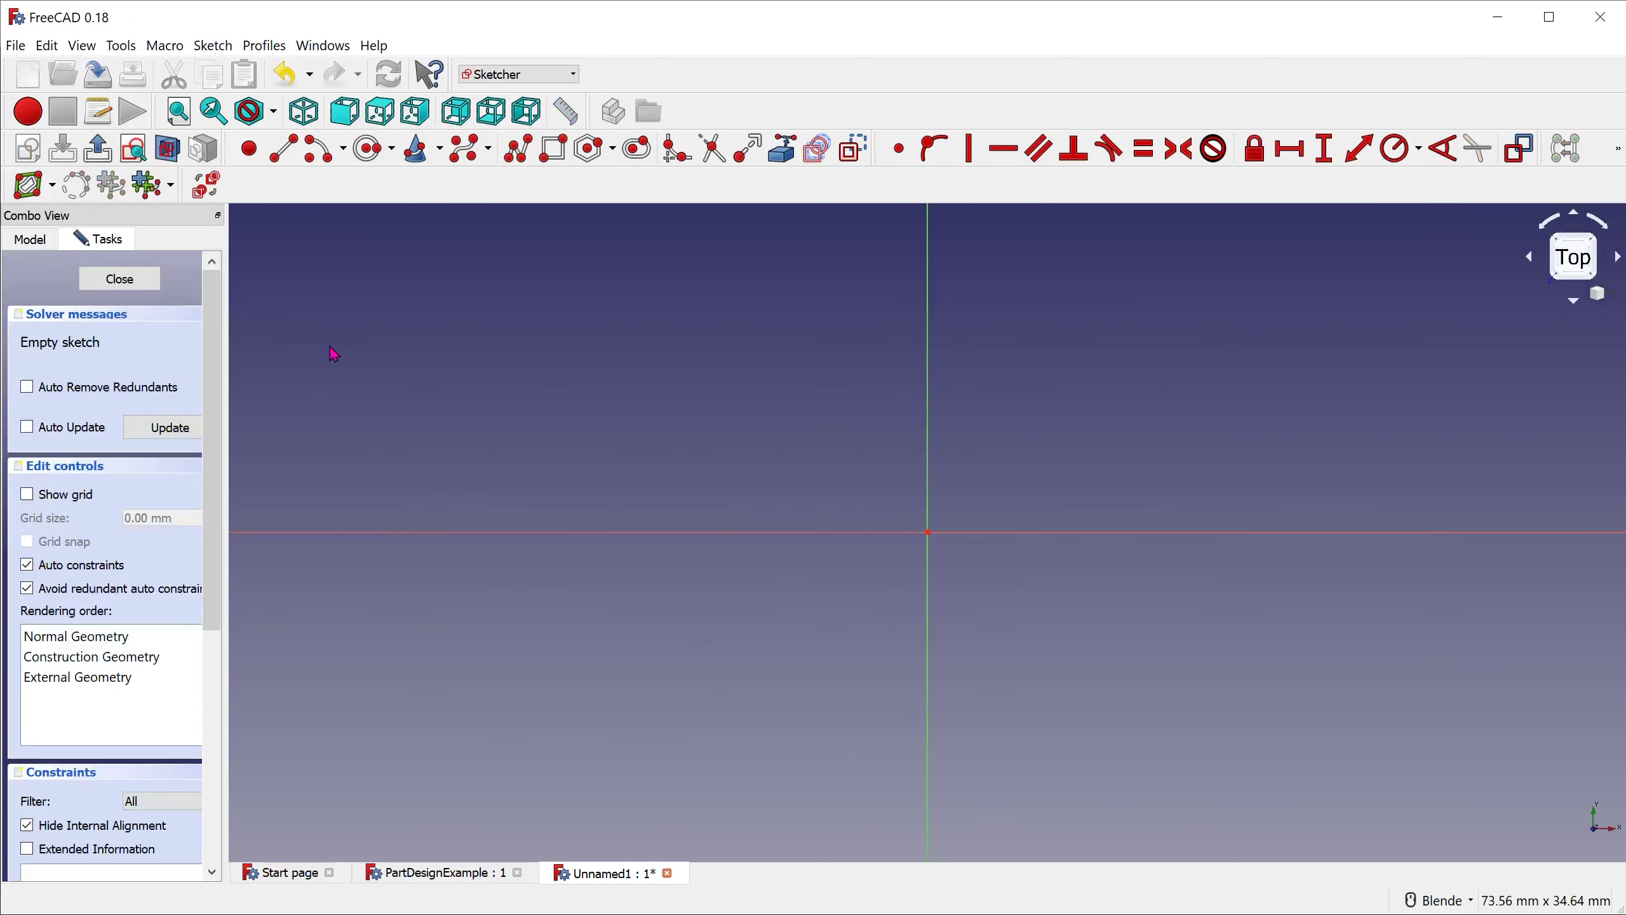
# Step: Widen the Combo View so that the sketch task settings fit fully, leaving the sketch grid switched off
pyautogui.moveTo(229, 348); pyautogui.dragTo(316, 354)
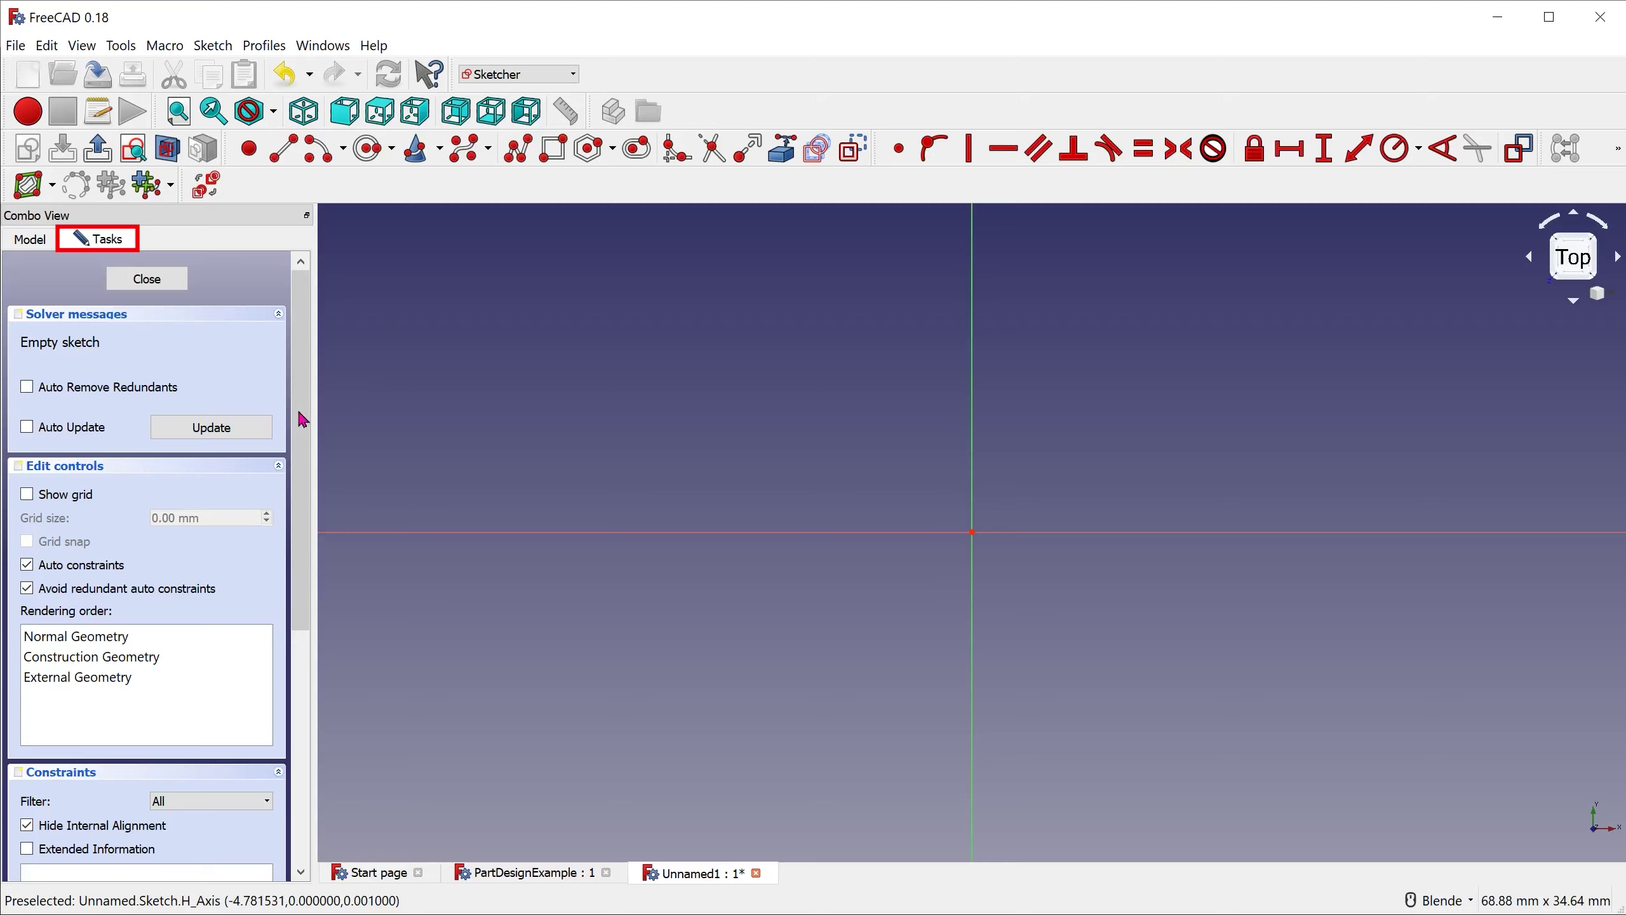
pyautogui.click(27, 495)
pyautogui.click(28, 494)
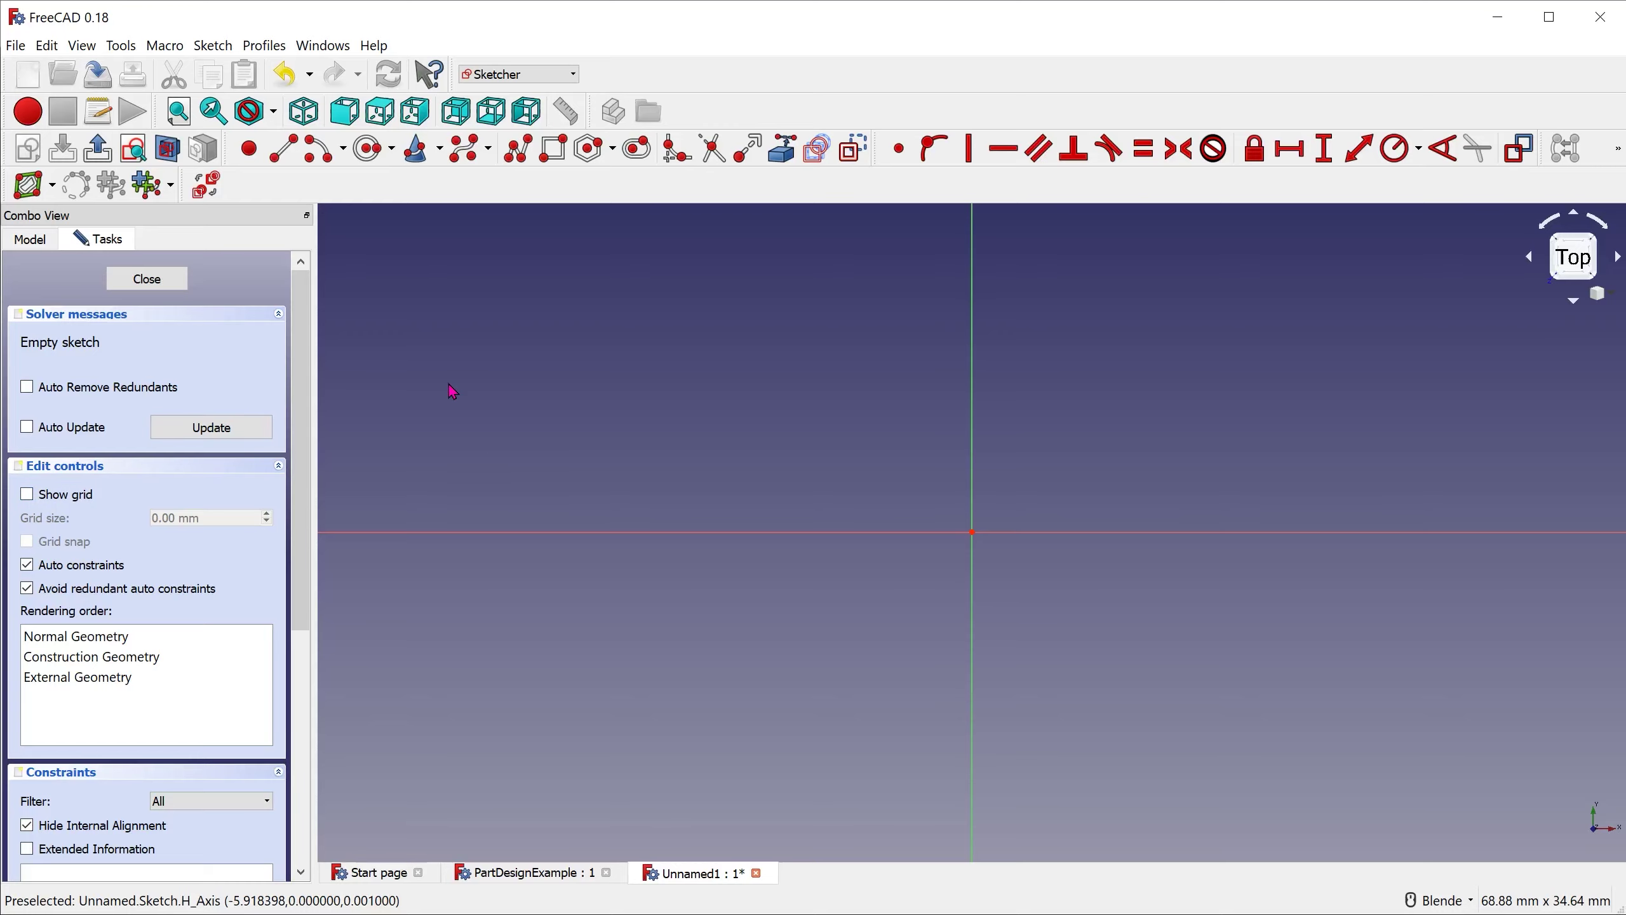
# Step: Draw a diagonal line from the sketch origin to a point about 10.5 mm to its left and 8 mm above it
pyautogui.click(291, 163)
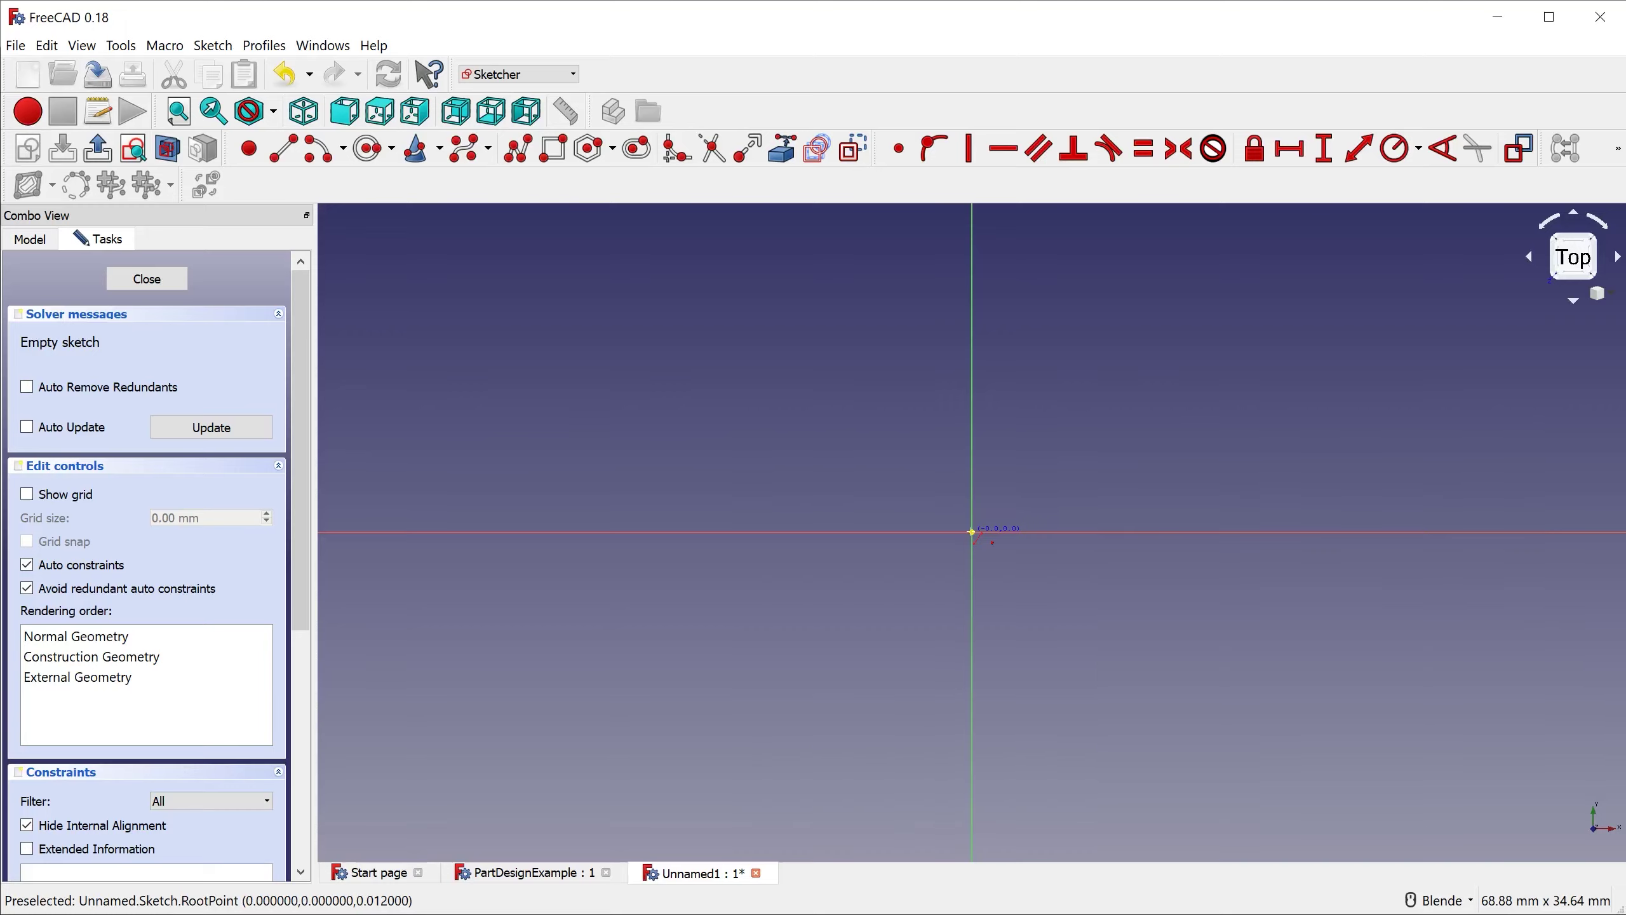
pyautogui.click(958, 523)
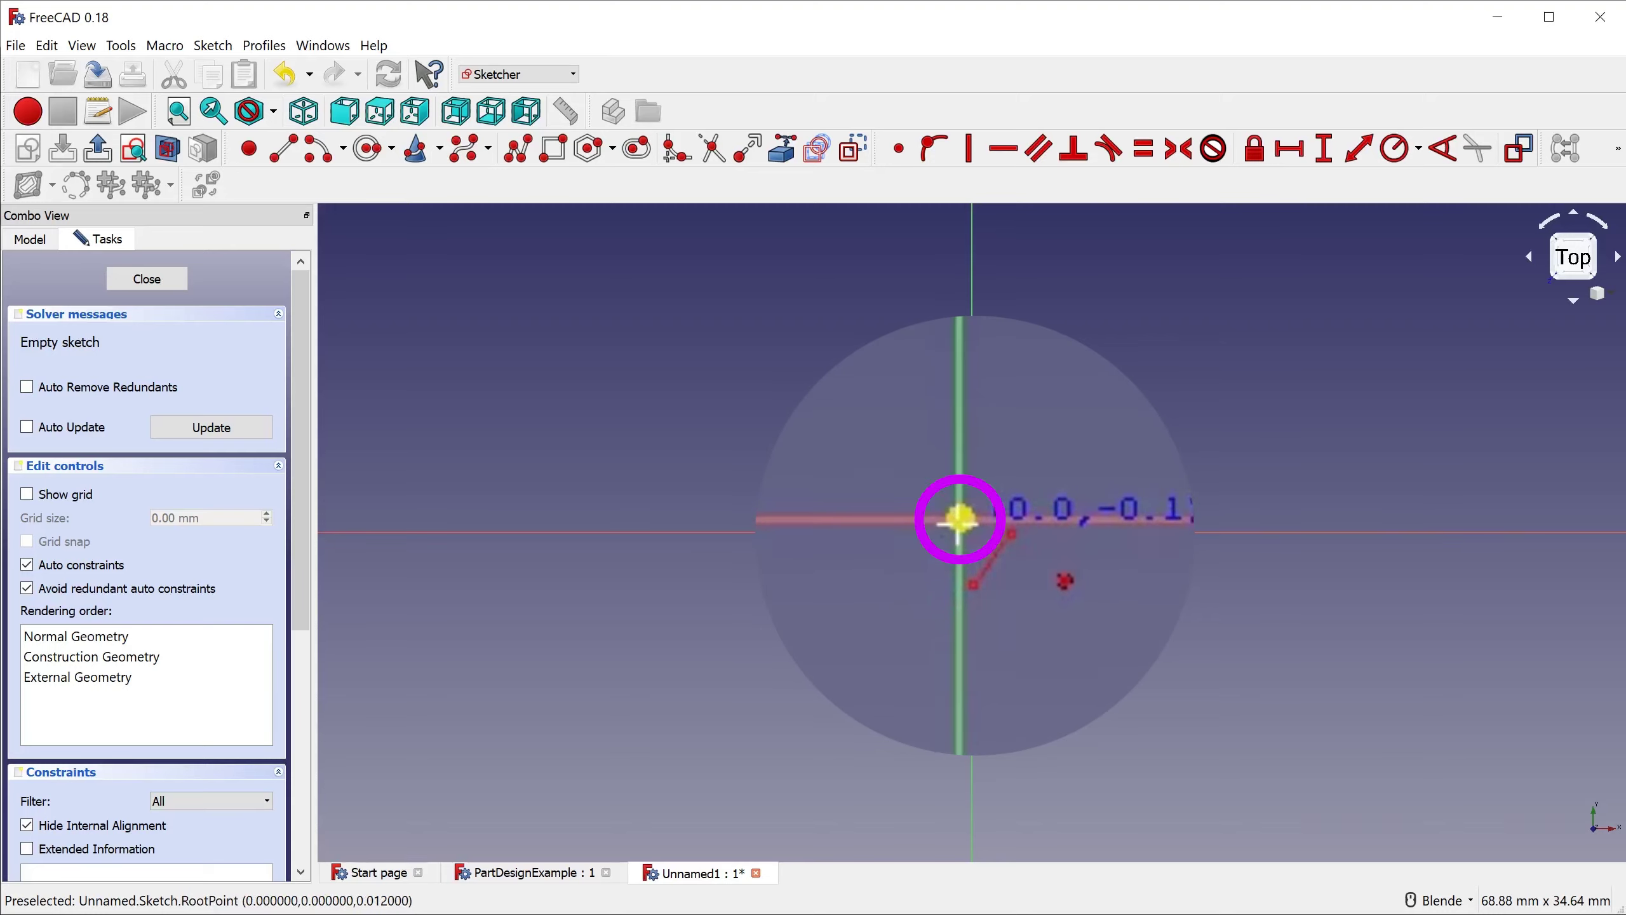
pyautogui.click(1064, 581)
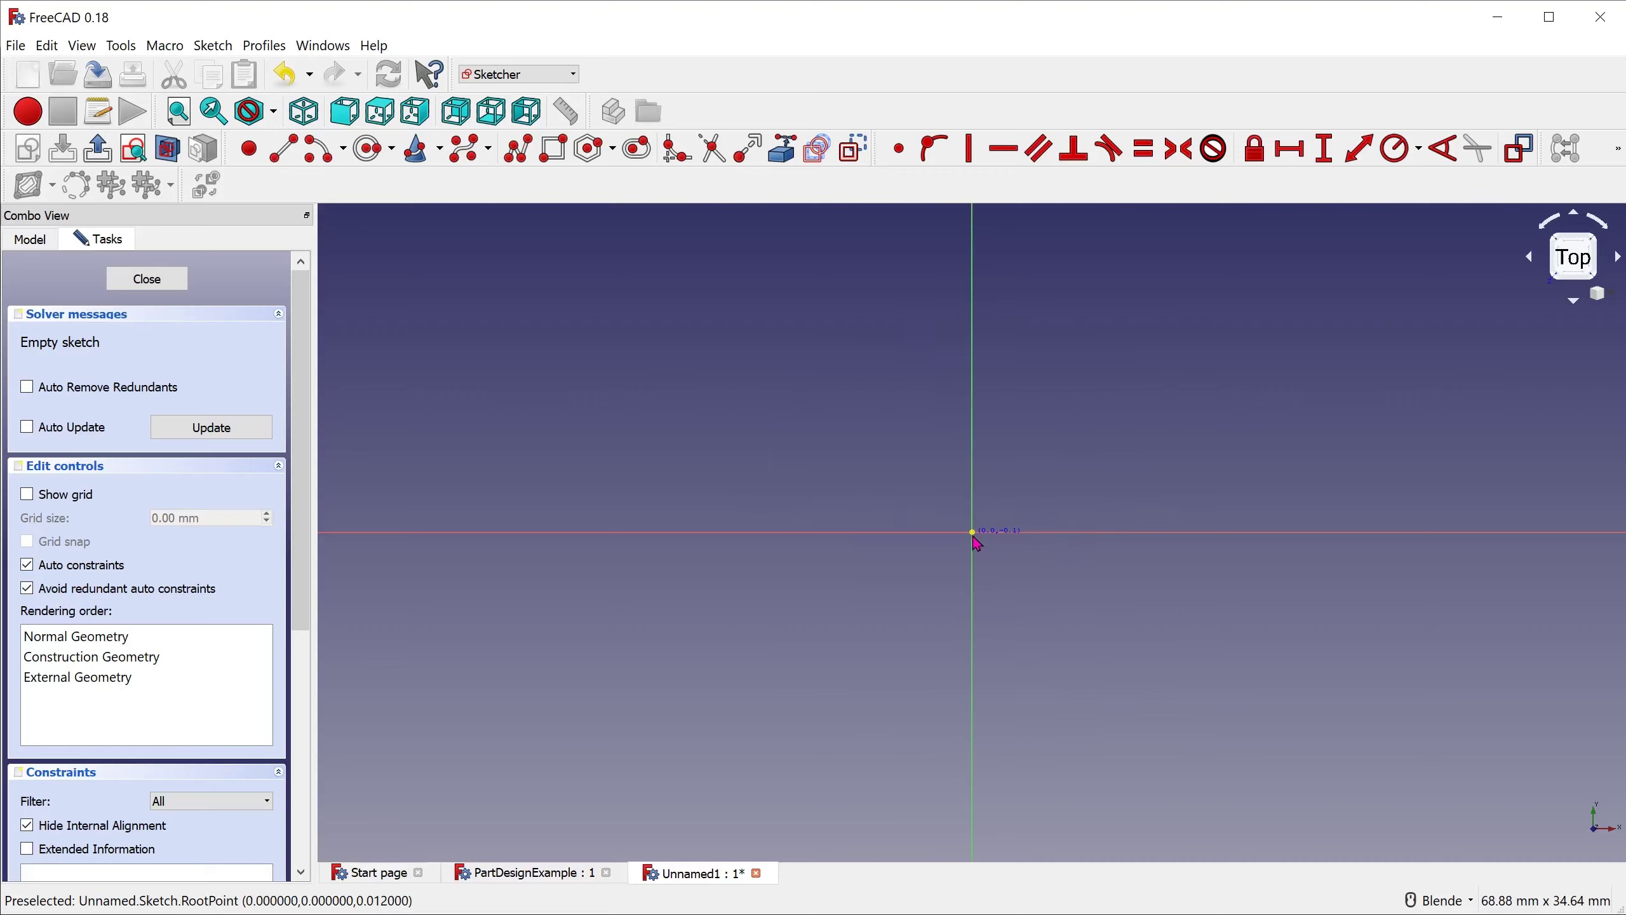
pyautogui.click(973, 532)
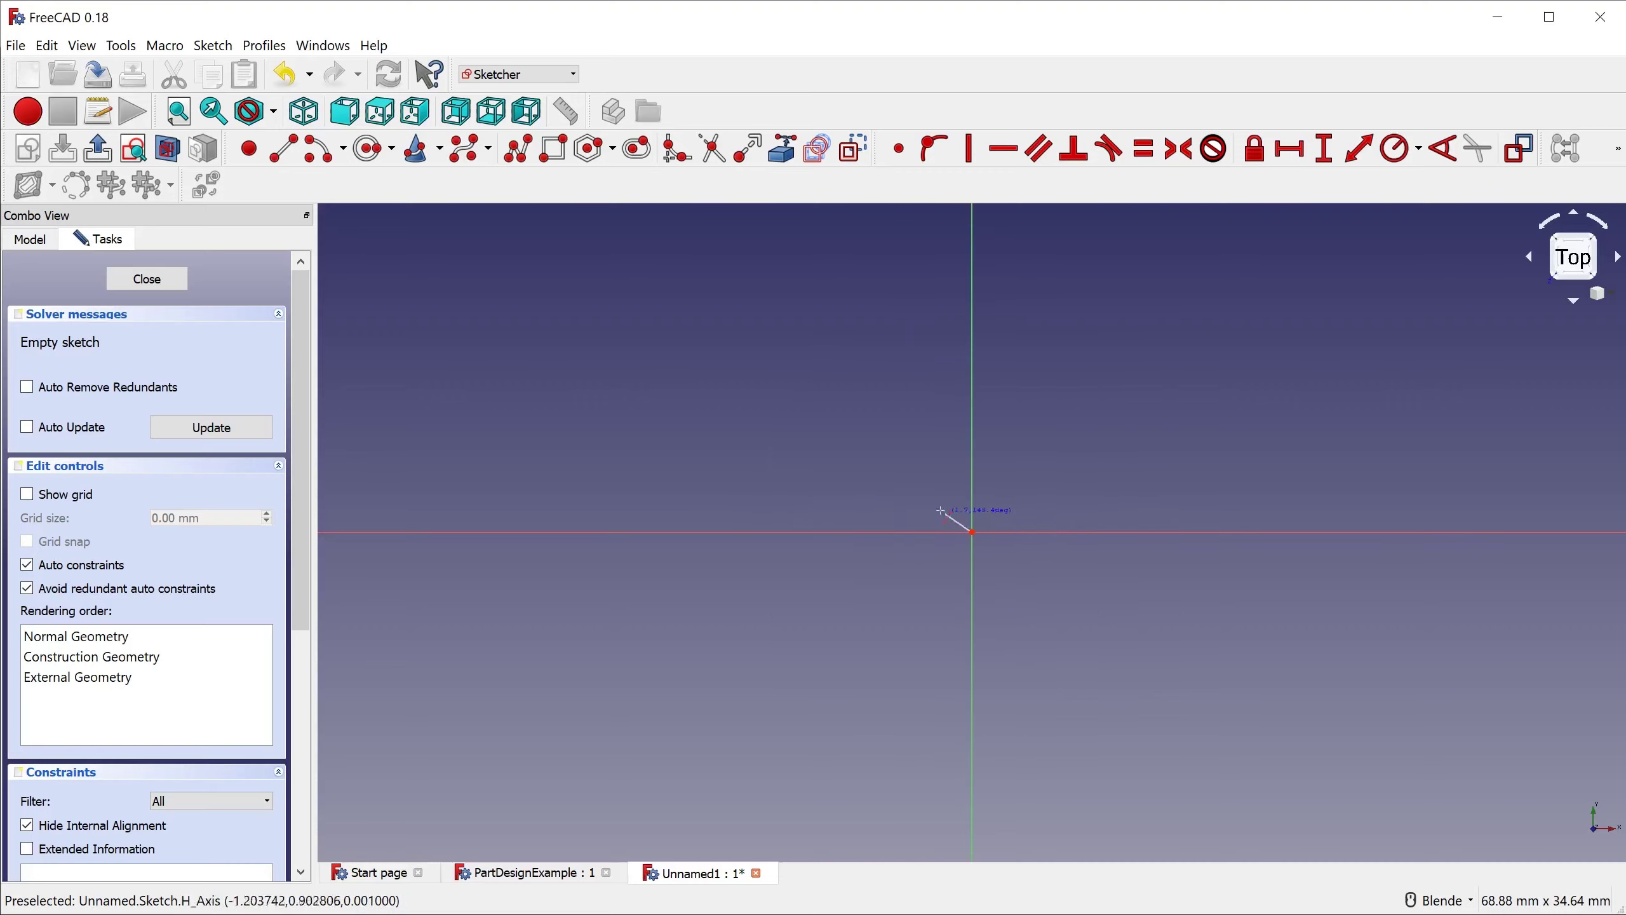
pyautogui.click(774, 380)
pyautogui.rightClick(729, 414)
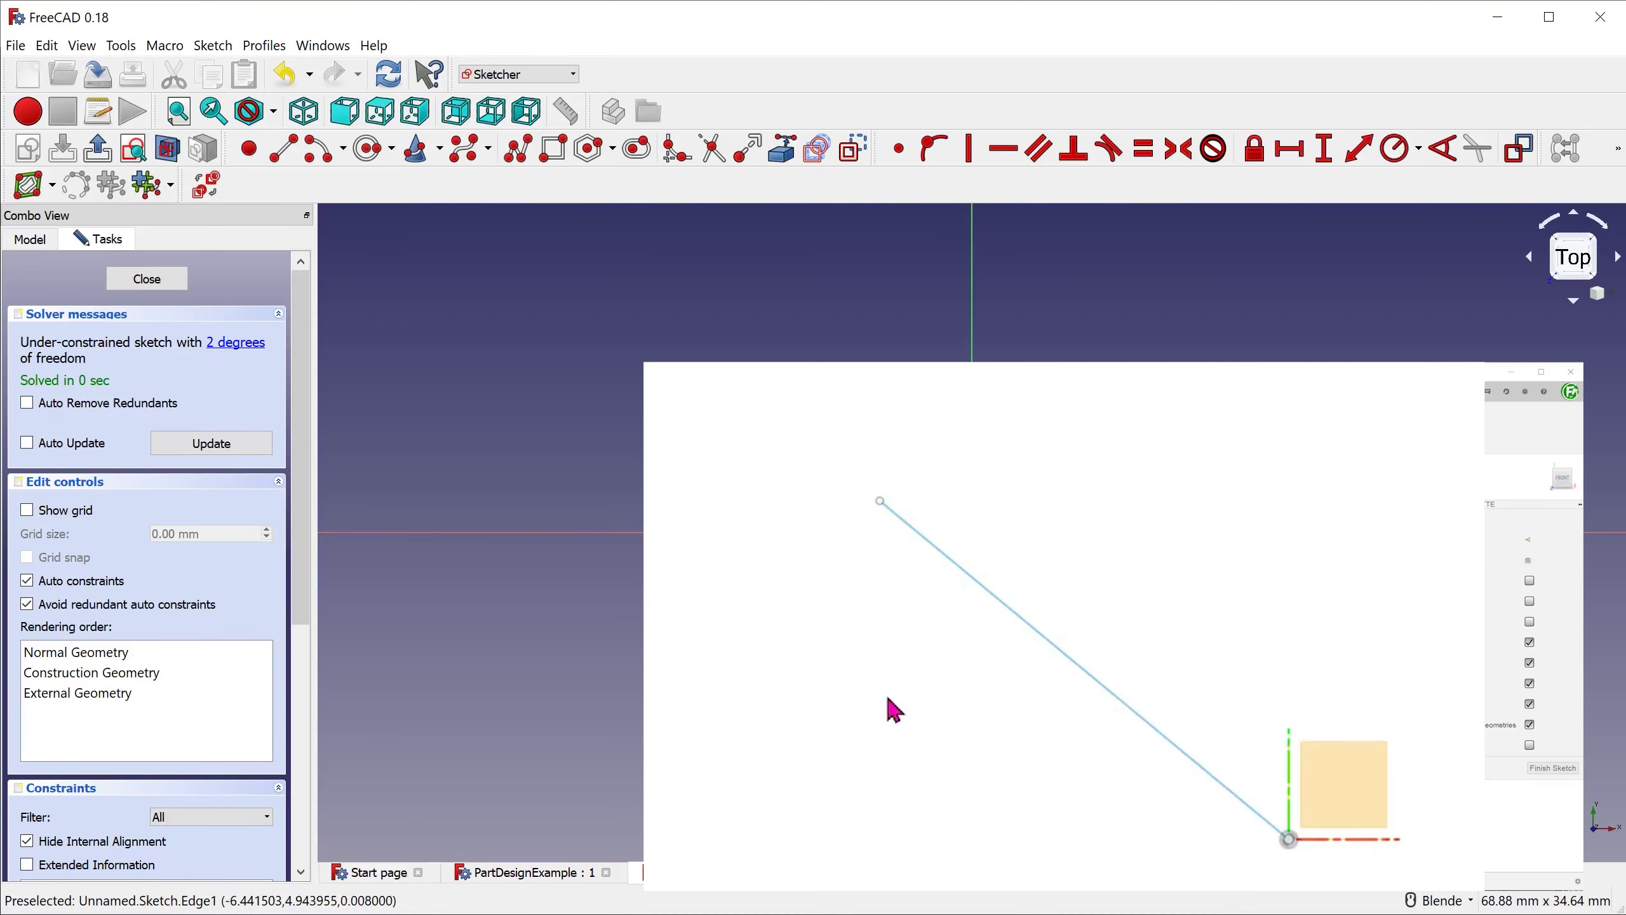
# Step: In the Fusion 360 sketch, dimension the vertical distance between the diagonal line's two endpoints
pyautogui.press('d')
pyautogui.click(881, 502)
pyautogui.click(1289, 839)
pyautogui.click(779, 687)
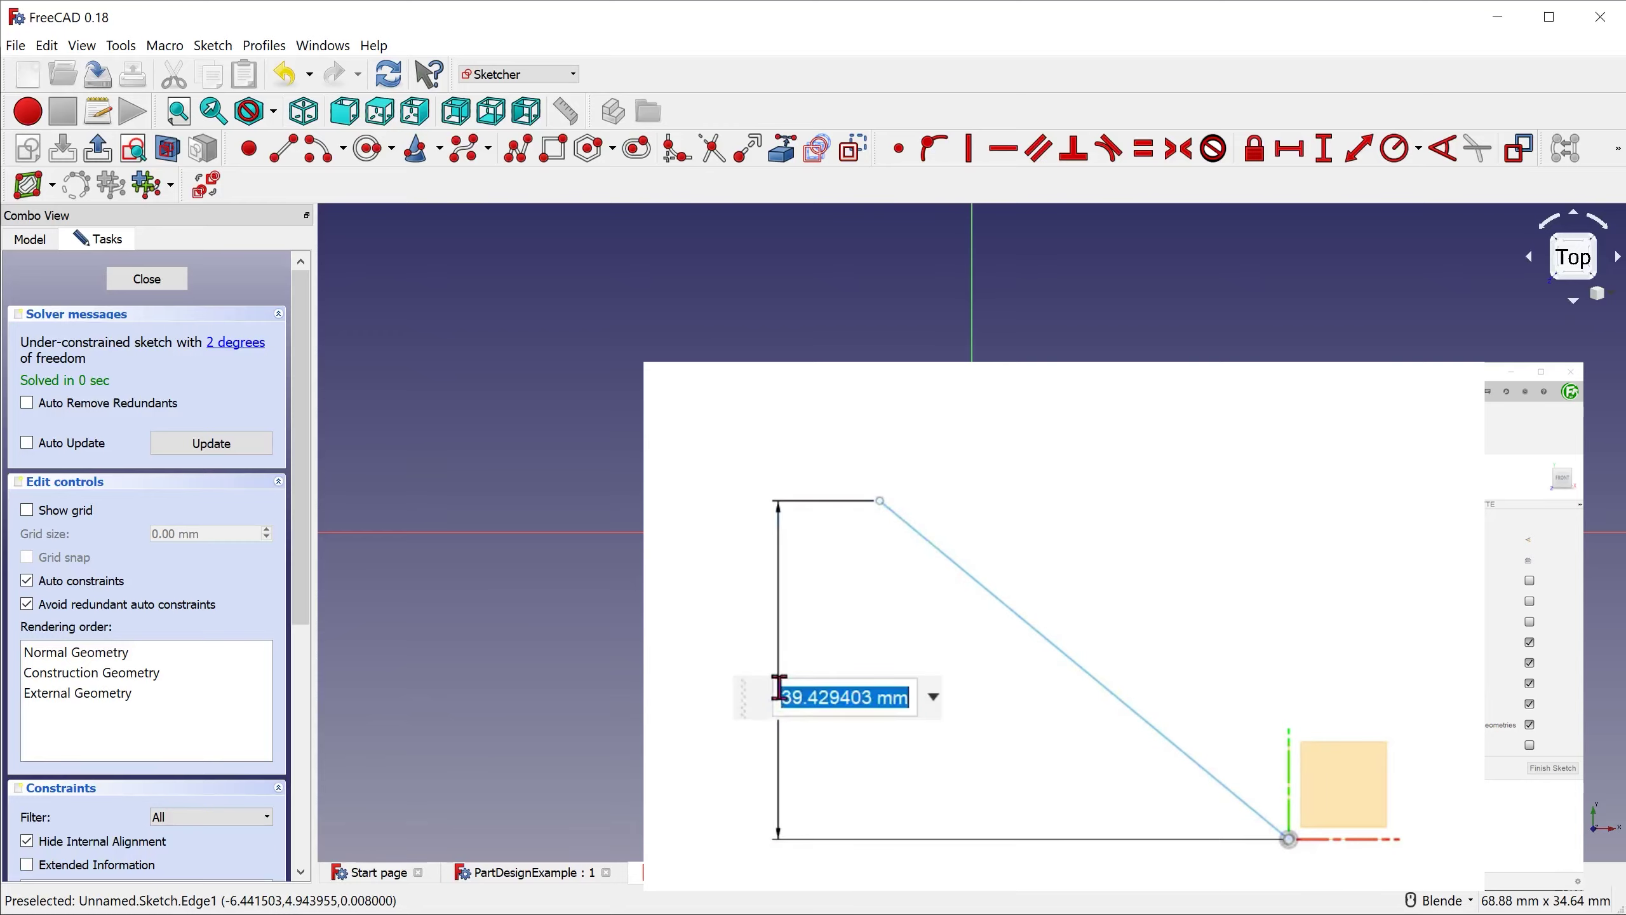
pyautogui.press('Return')
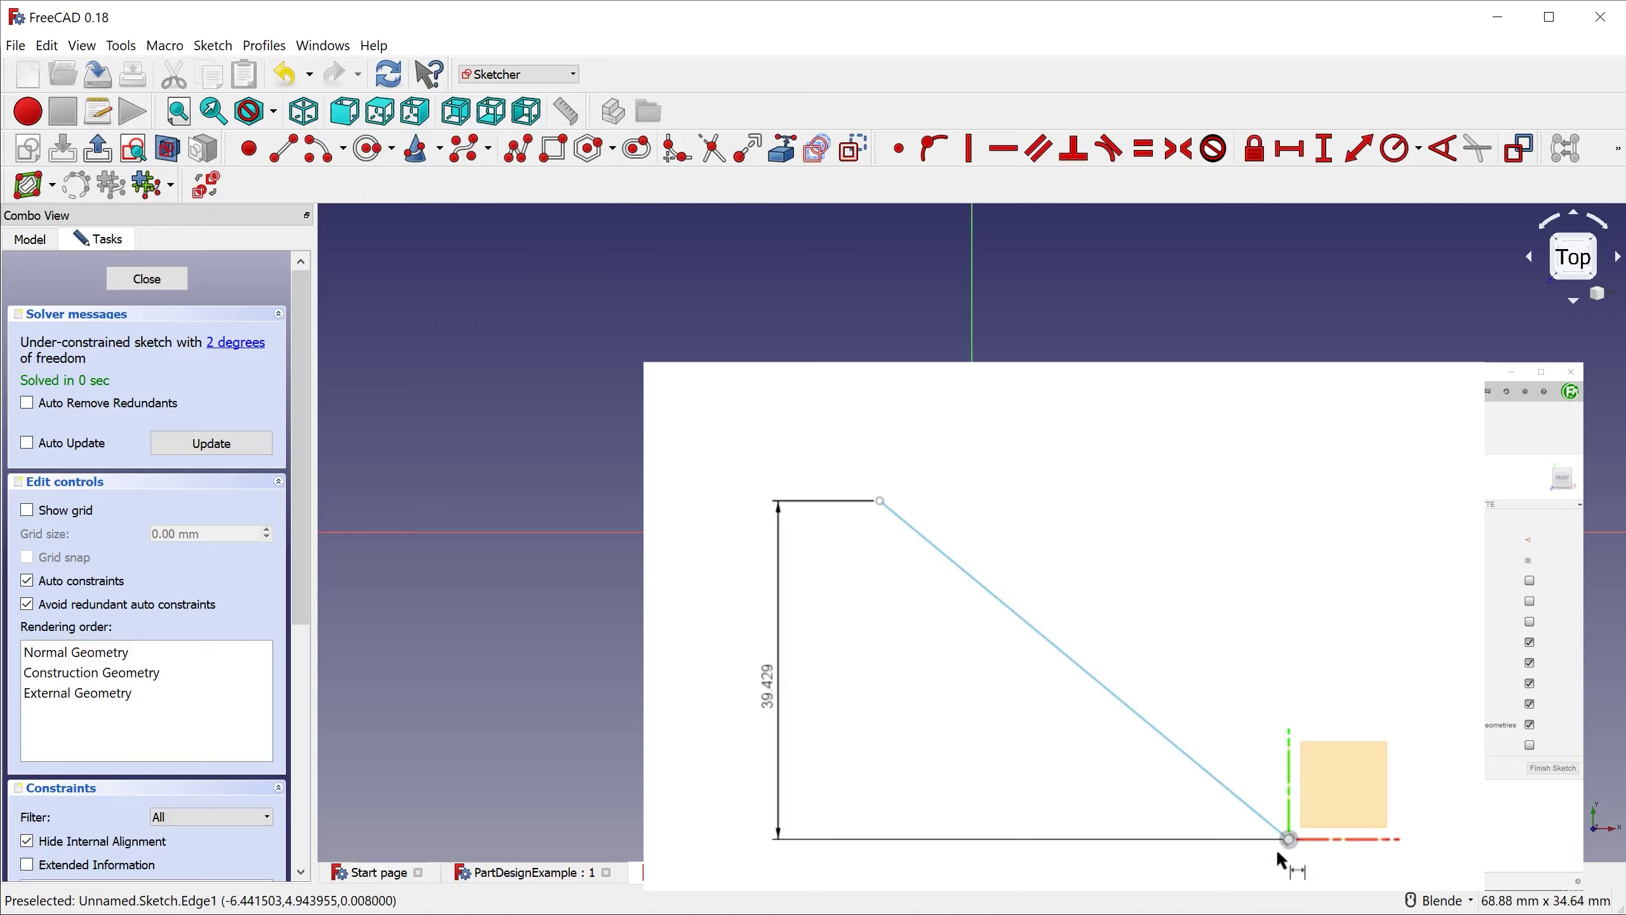
# Step: Dimension the horizontal distance between the diagonal line's endpoints in the Fusion 360 sketch and end the dimension command
pyautogui.click(883, 503)
pyautogui.click(1116, 438)
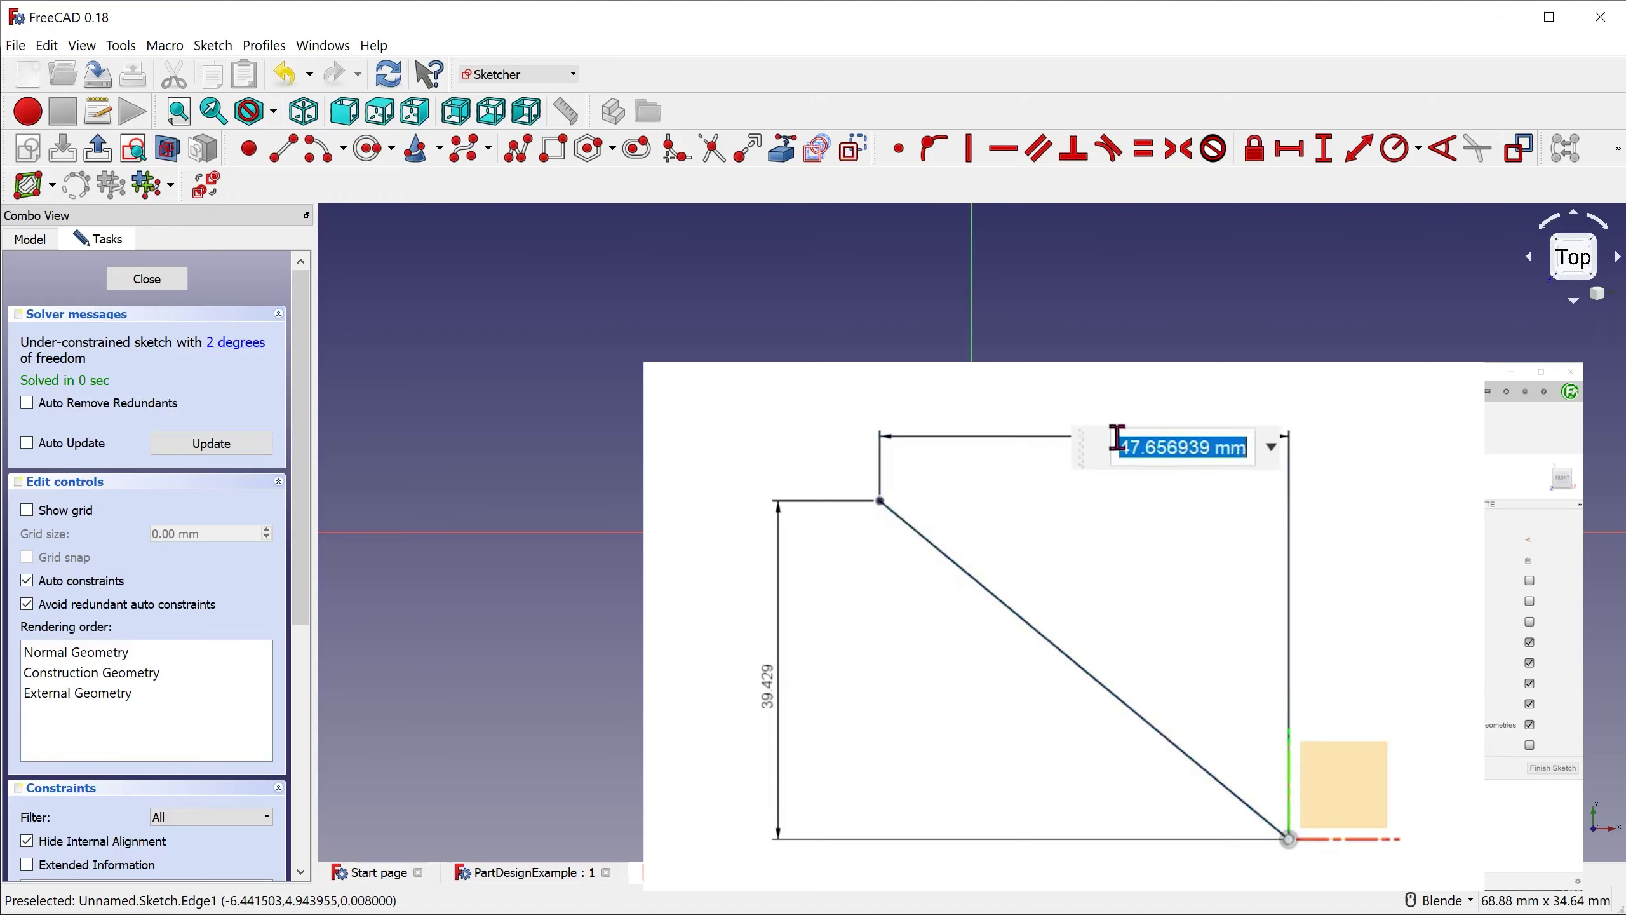
pyautogui.press('Return')
pyautogui.rightClick(1357, 559)
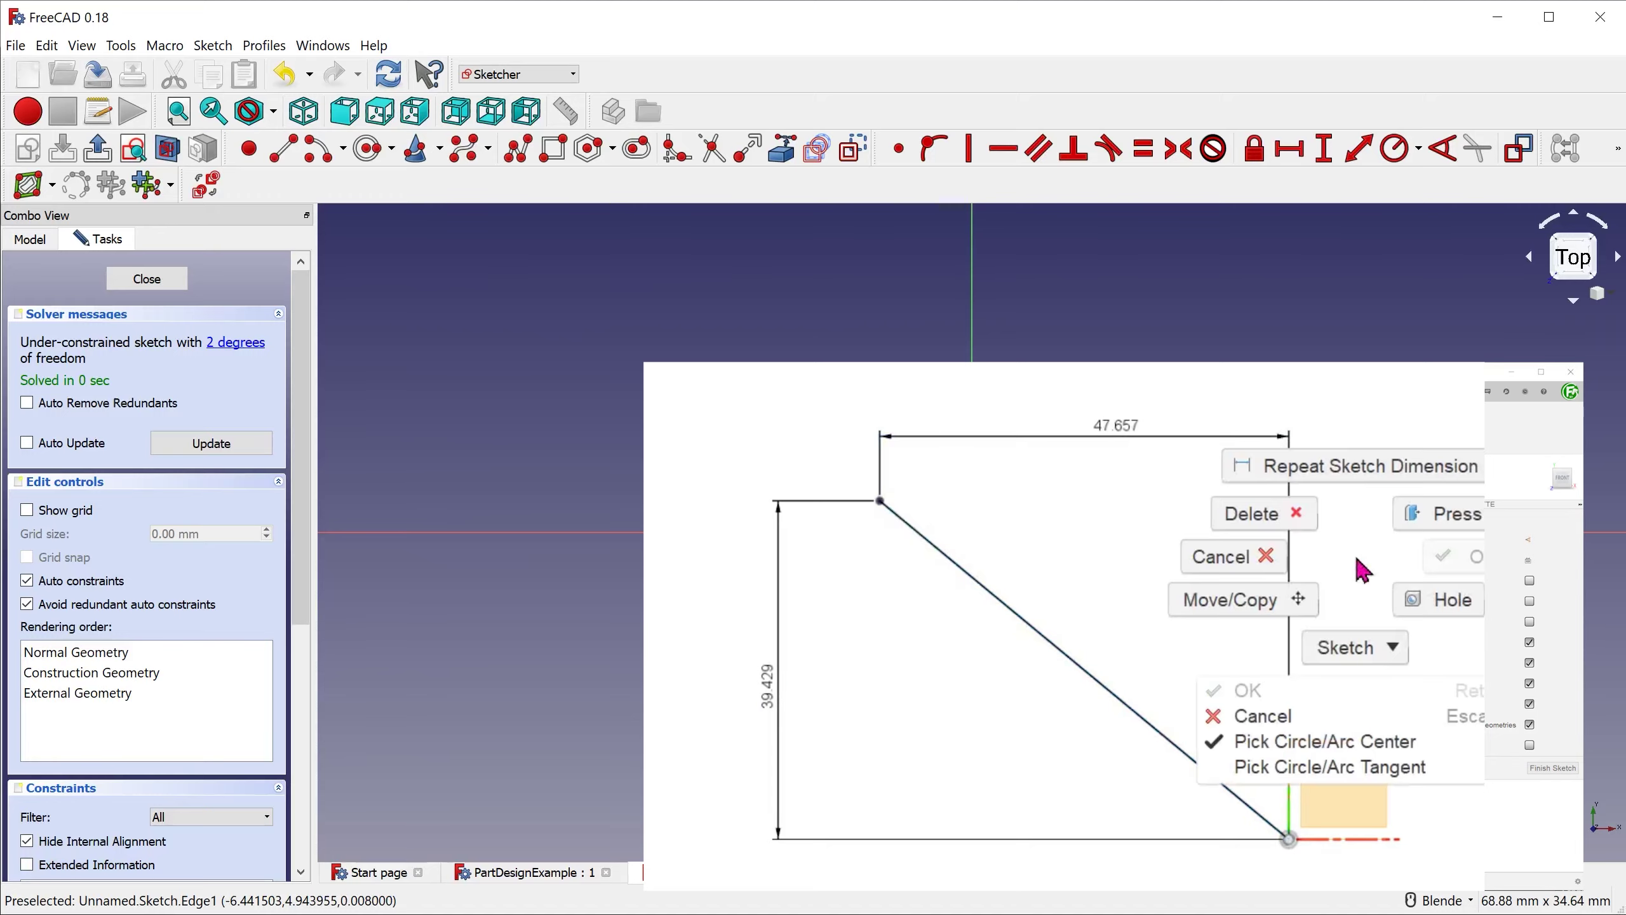
pyautogui.press('Escape')
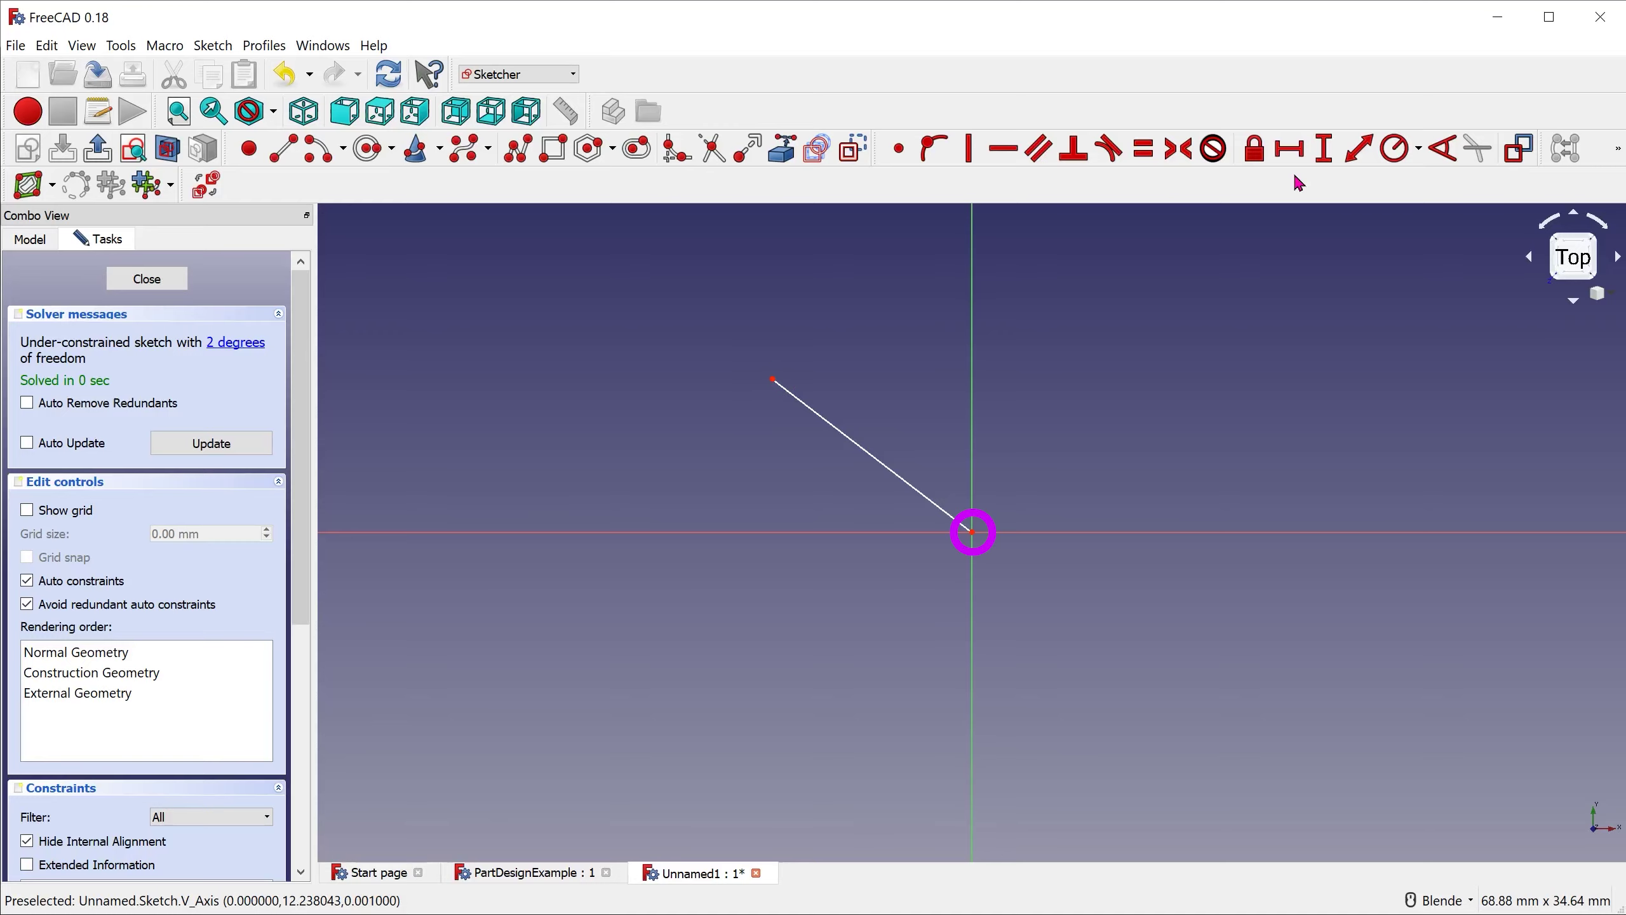
# Step: In the FreeCAD sketch, add a vertical distance constraint between the line's upper endpoint and the origin, accepting the proposed length
pyautogui.click(1324, 149)
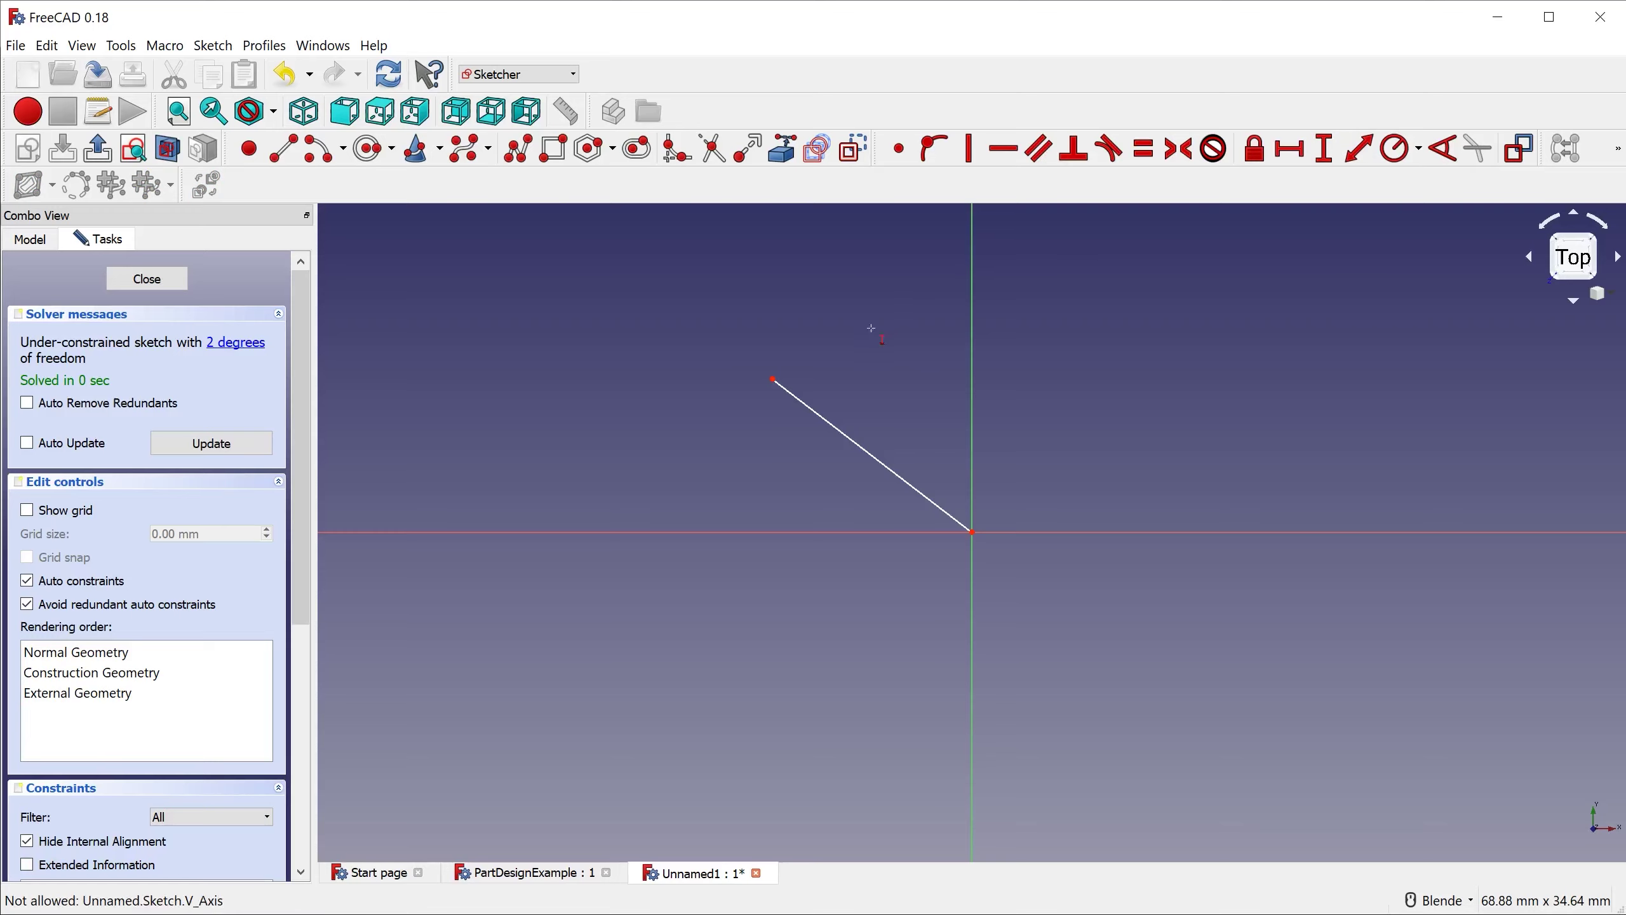
pyautogui.click(774, 379)
pyautogui.click(971, 532)
pyautogui.click(783, 508)
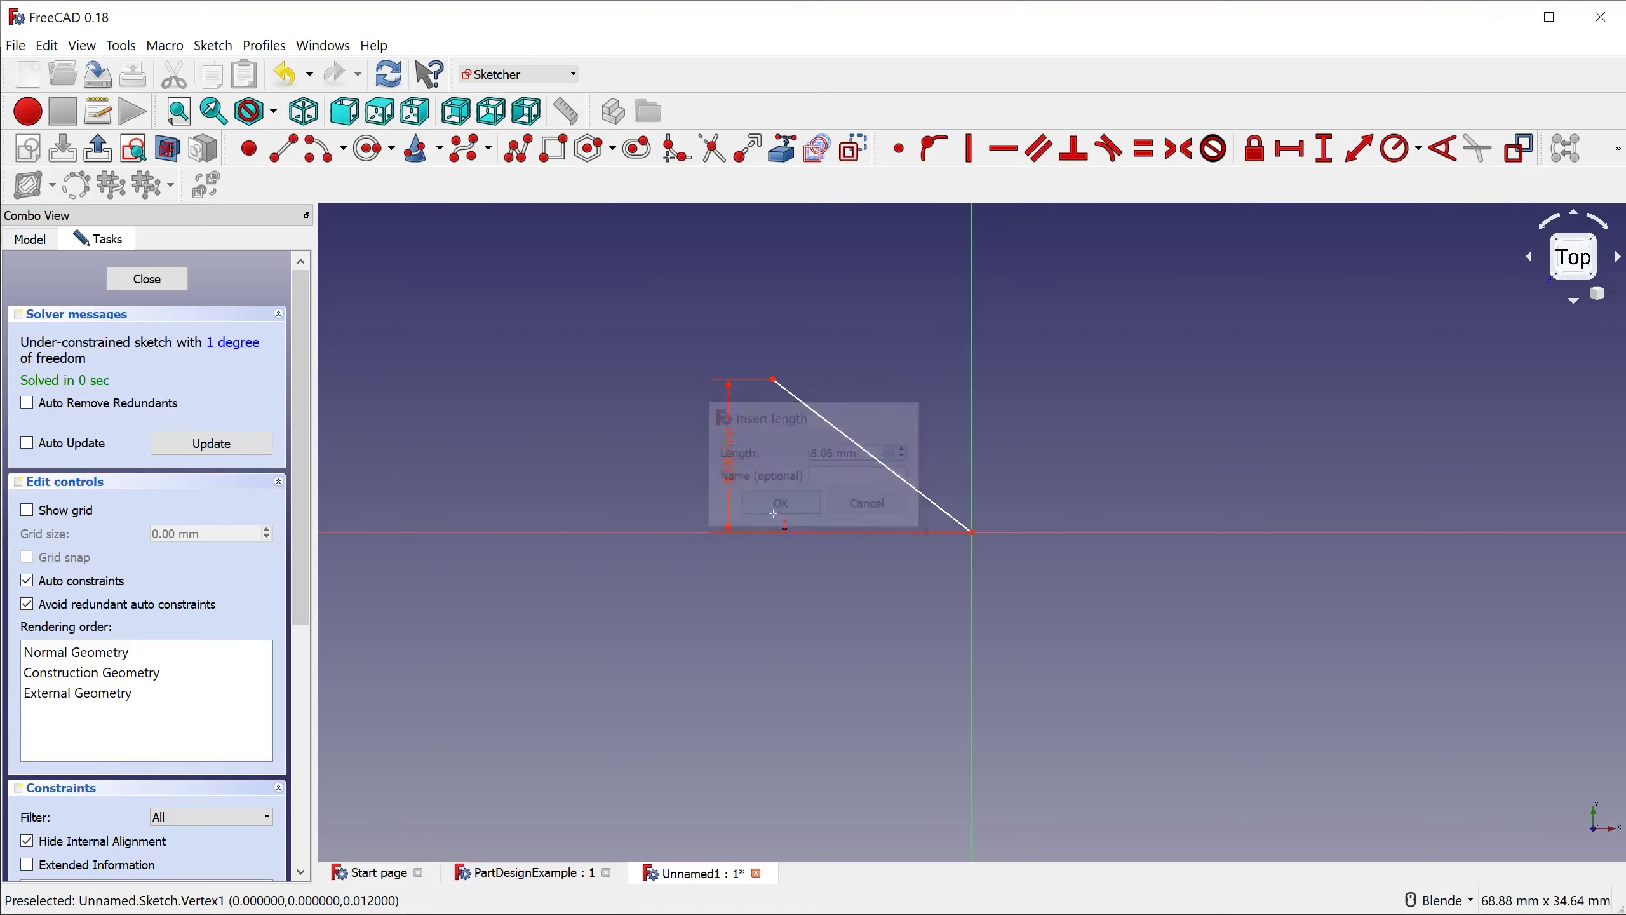
pyautogui.rightClick(733, 595)
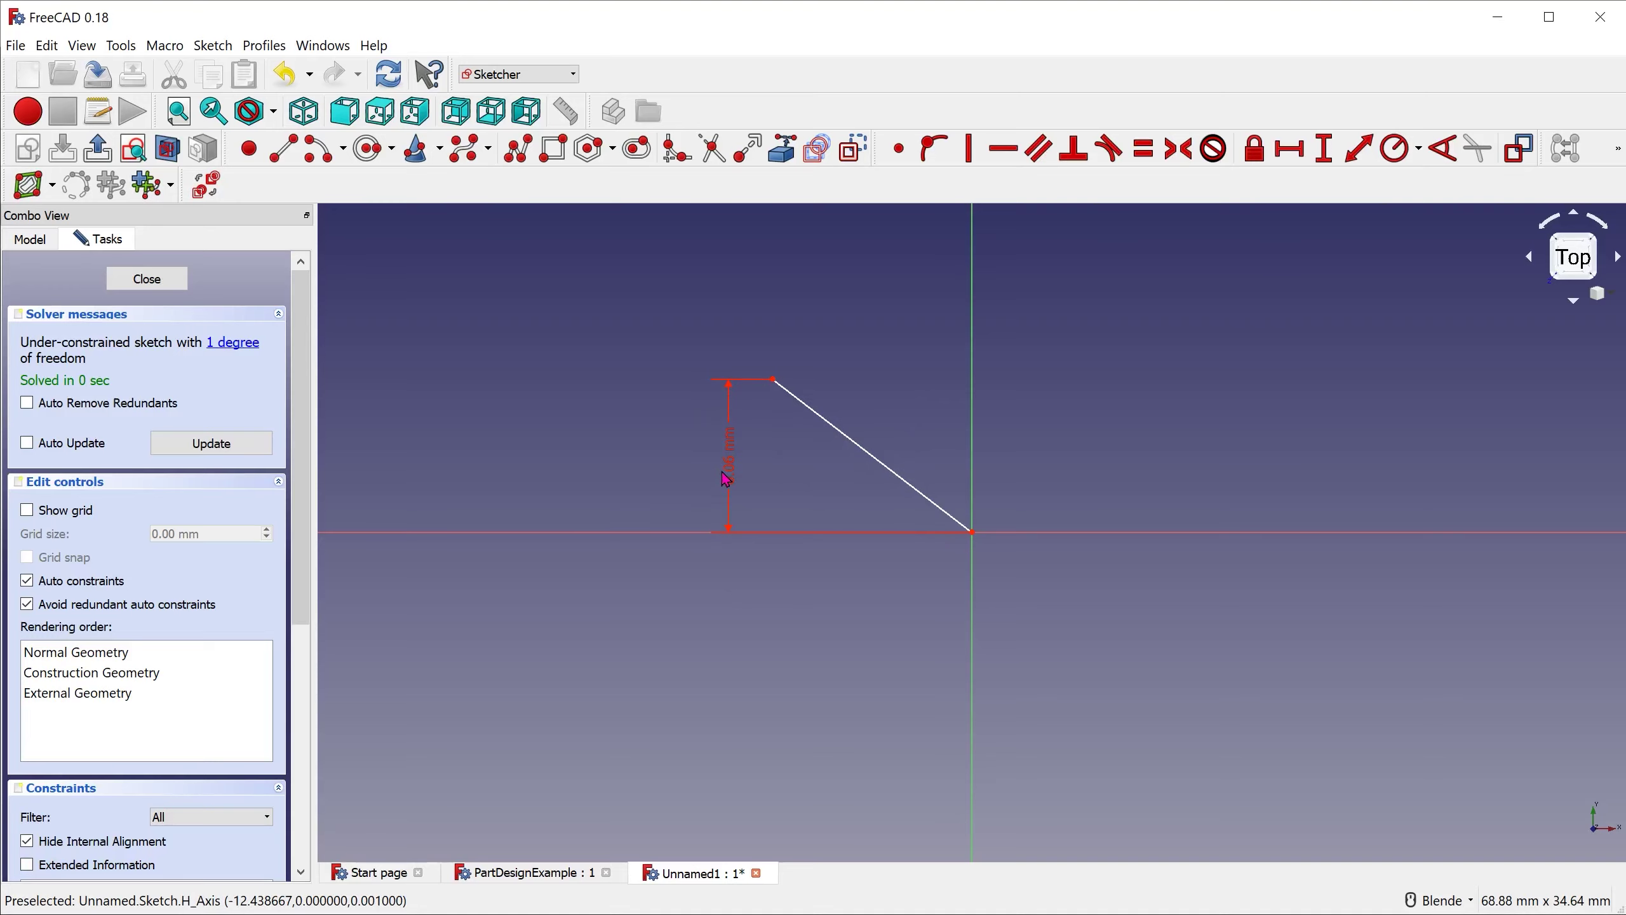
# Step: Replace the vertical distance constraint between the two points with one applied directly to the line, accepting the proposed length
pyautogui.moveTo(727, 468); pyautogui.dragTo(726, 470)
pyautogui.press('Delete')
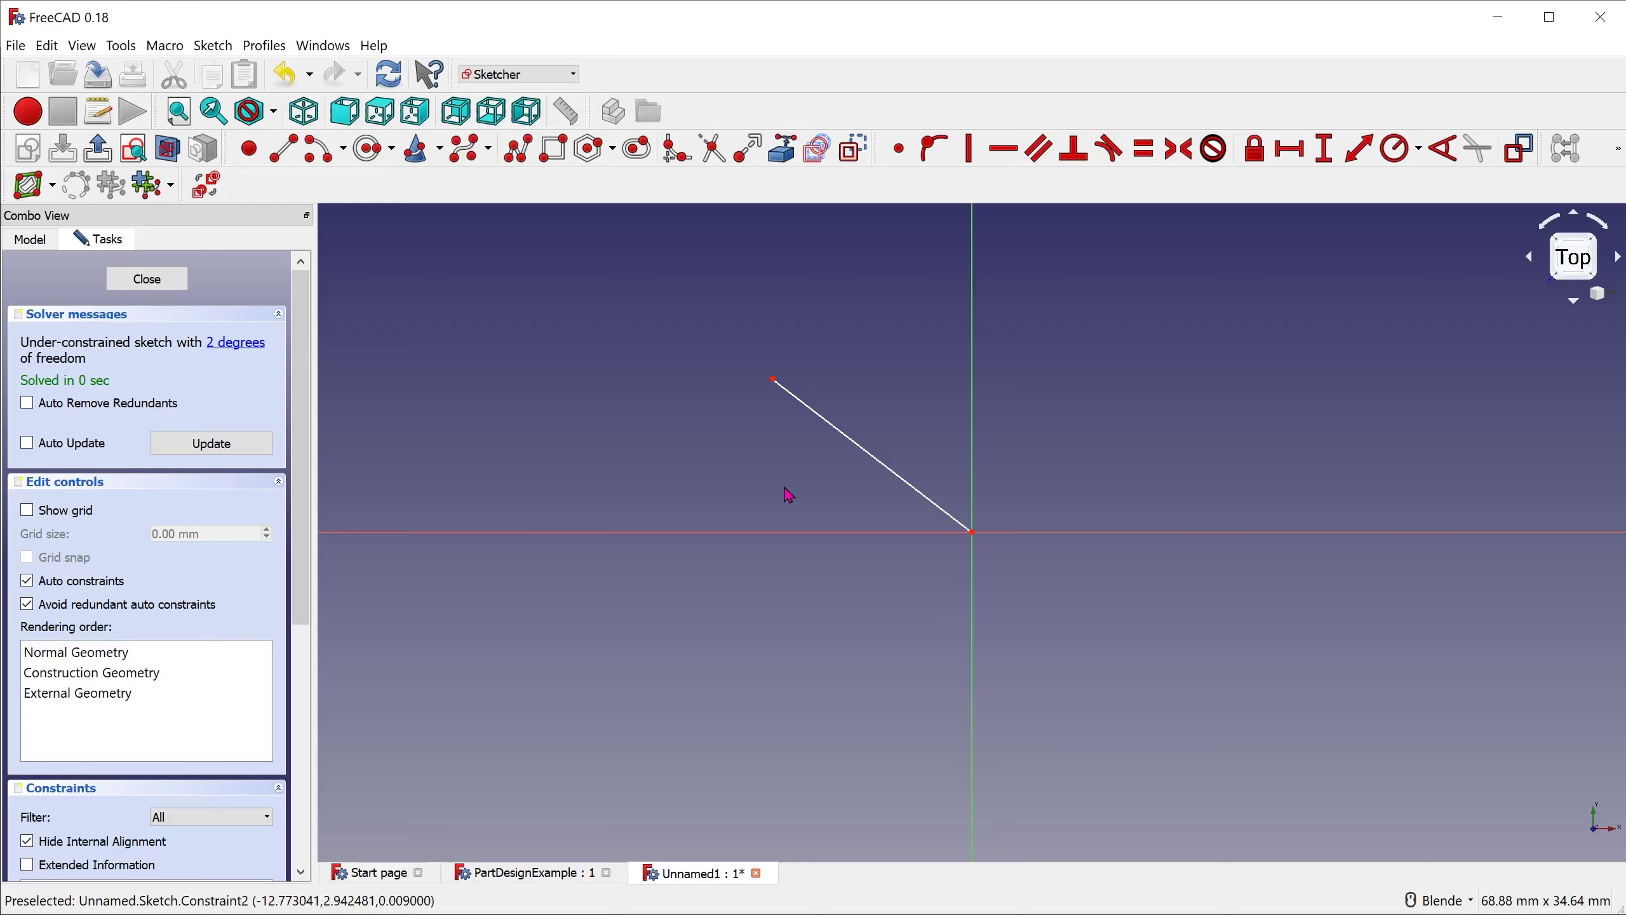
pyautogui.click(1324, 151)
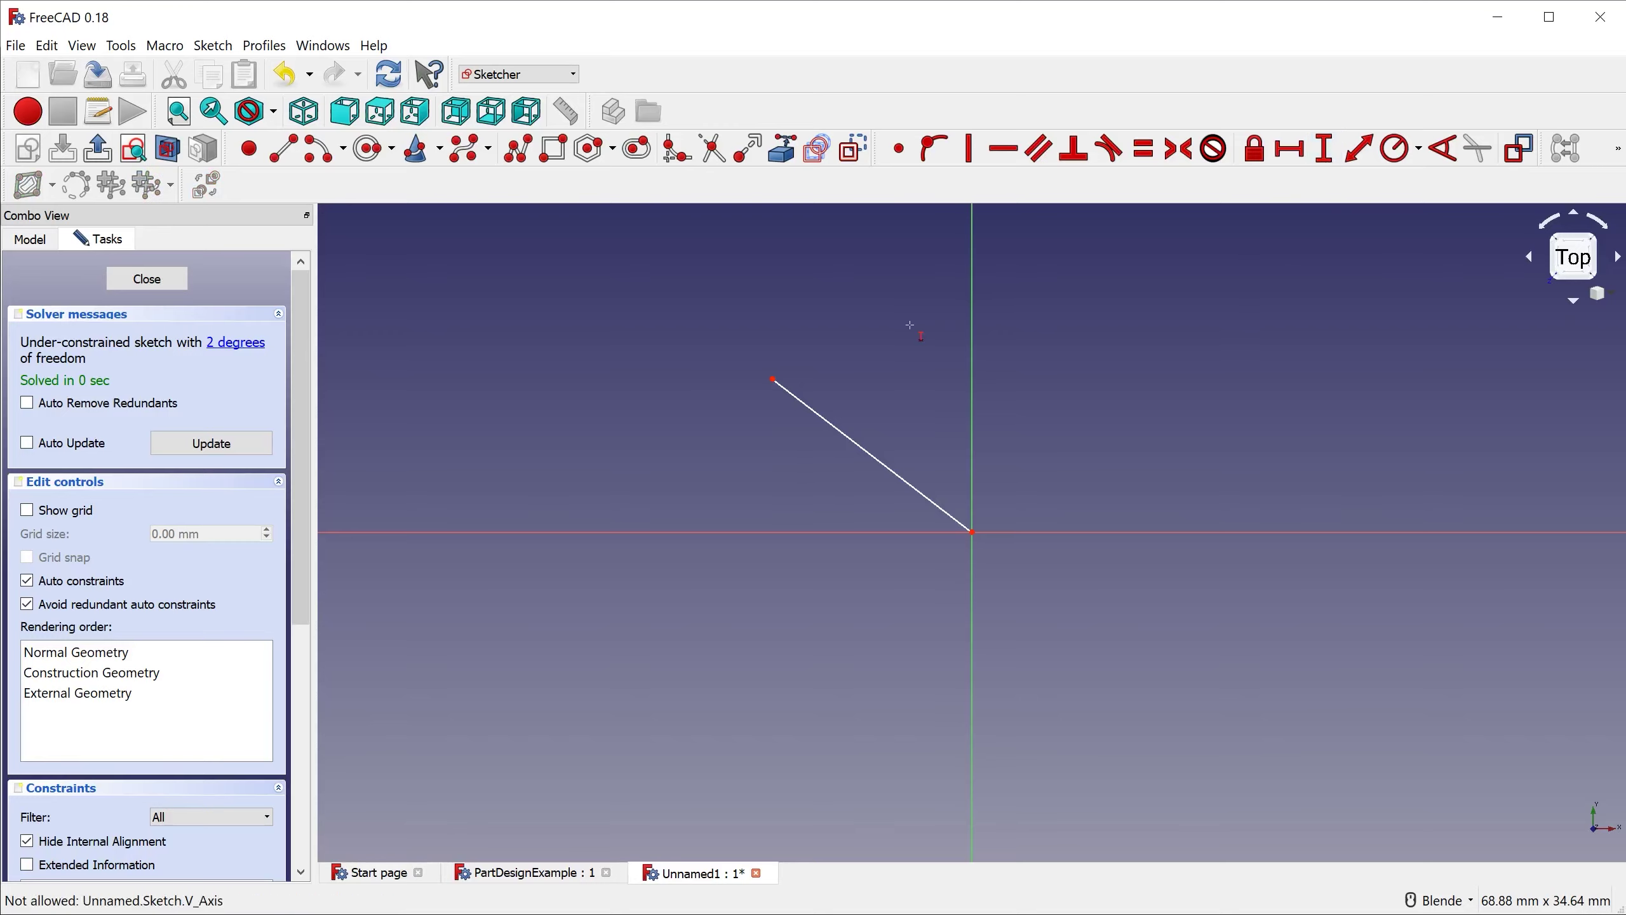
pyautogui.click(842, 438)
pyautogui.press('Return')
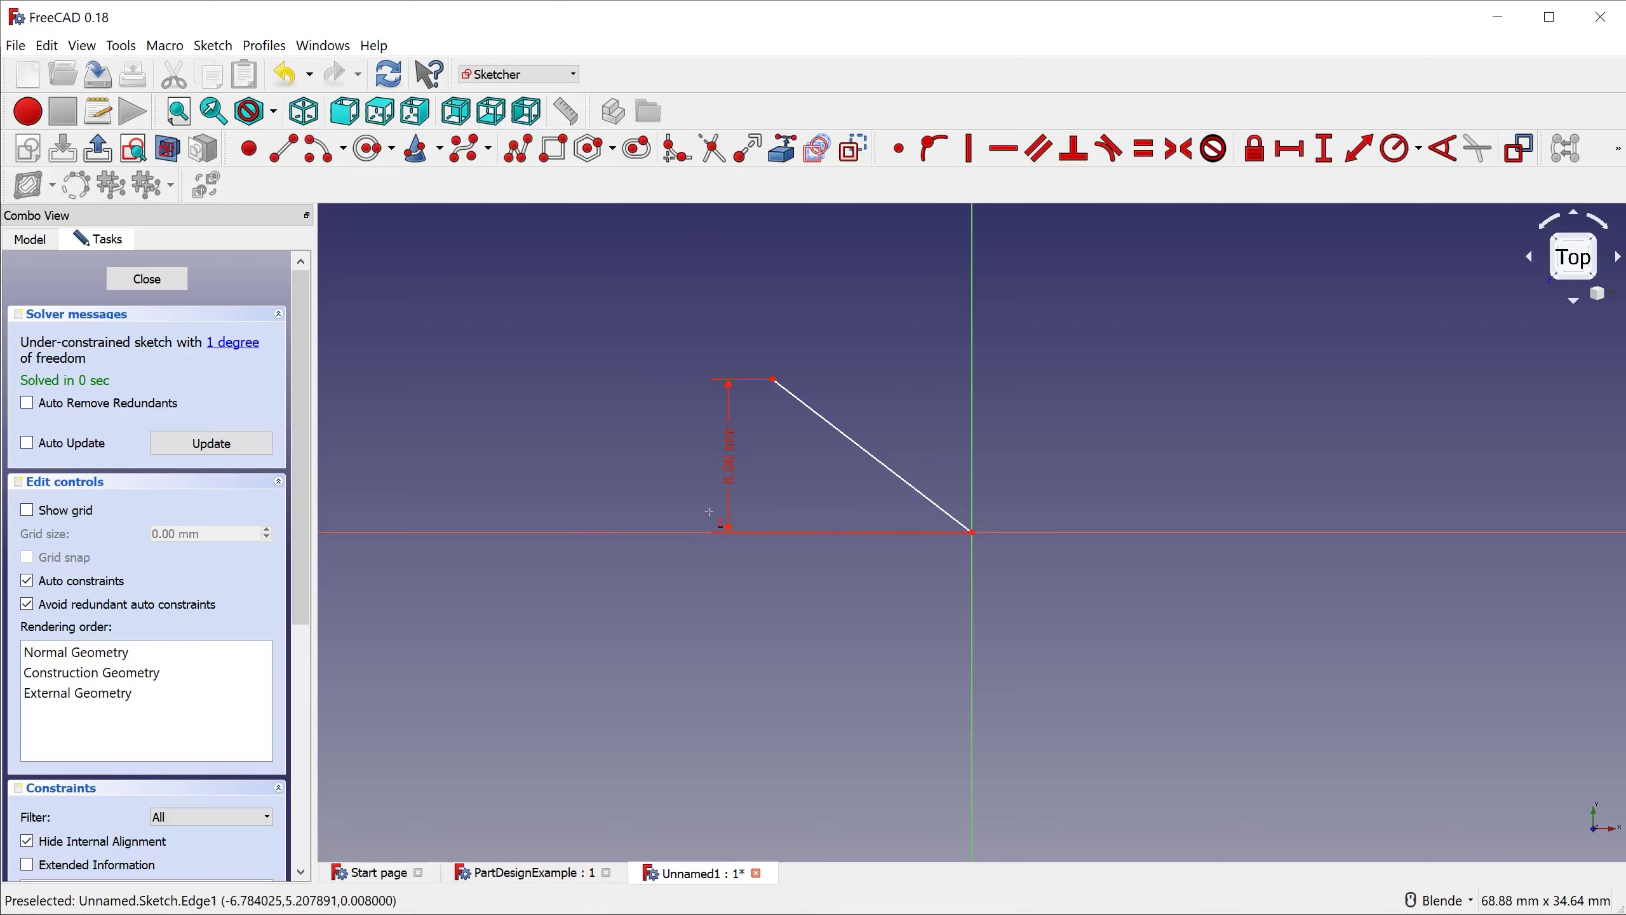
pyautogui.press('Escape')
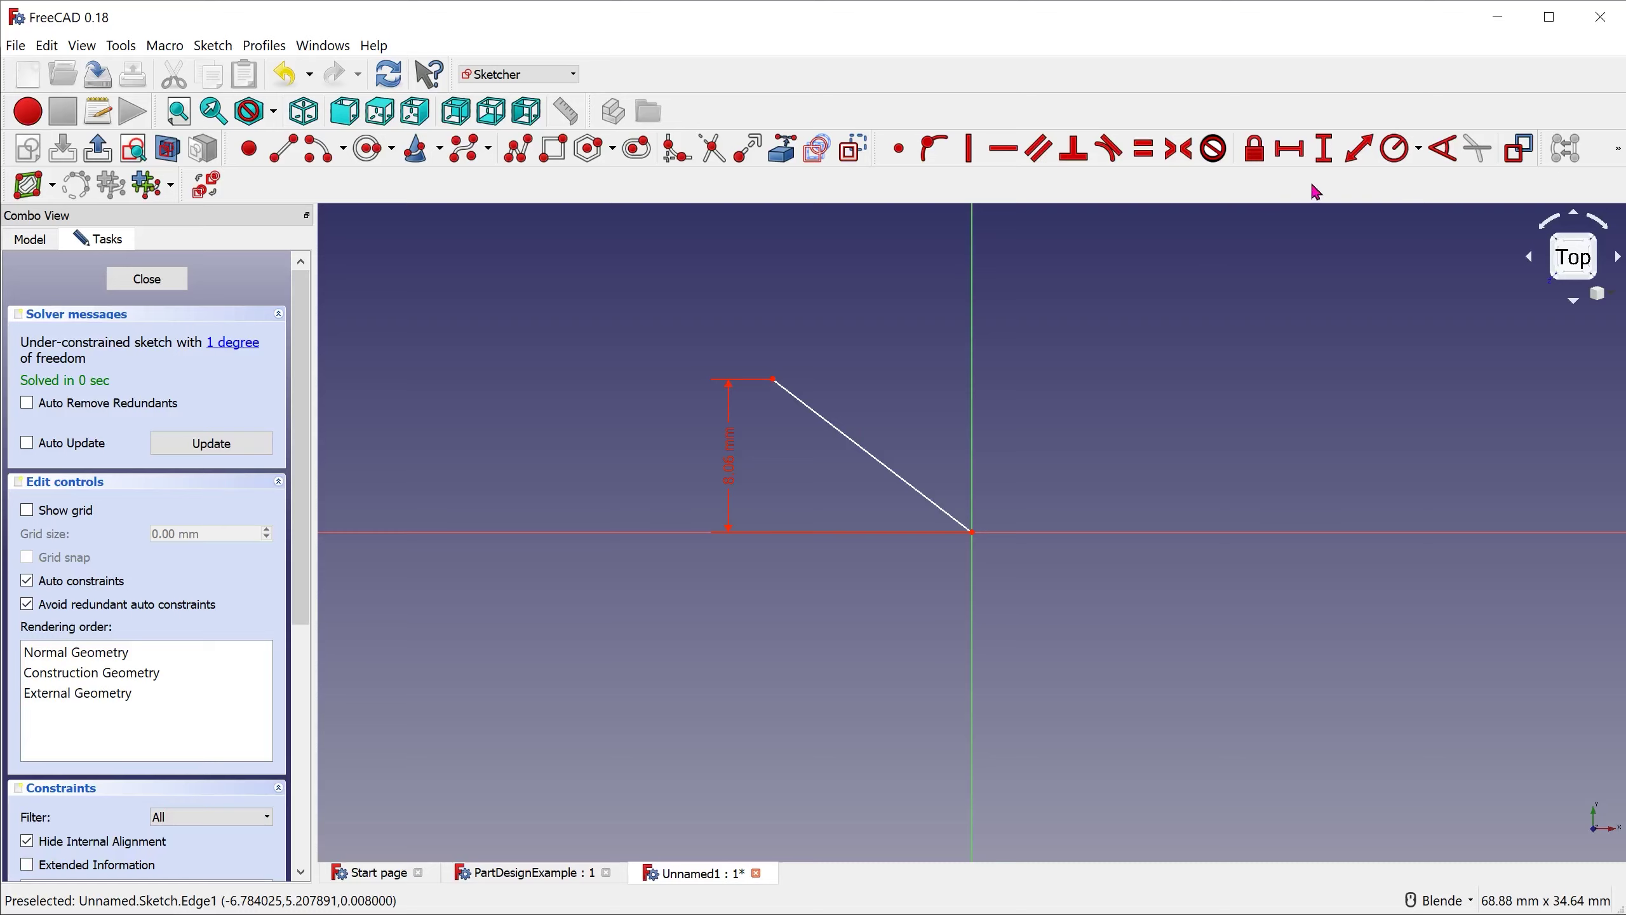
# Step: Apply a horizontal distance constraint to the diagonal line, accepting the proposed length
pyautogui.click(1292, 159)
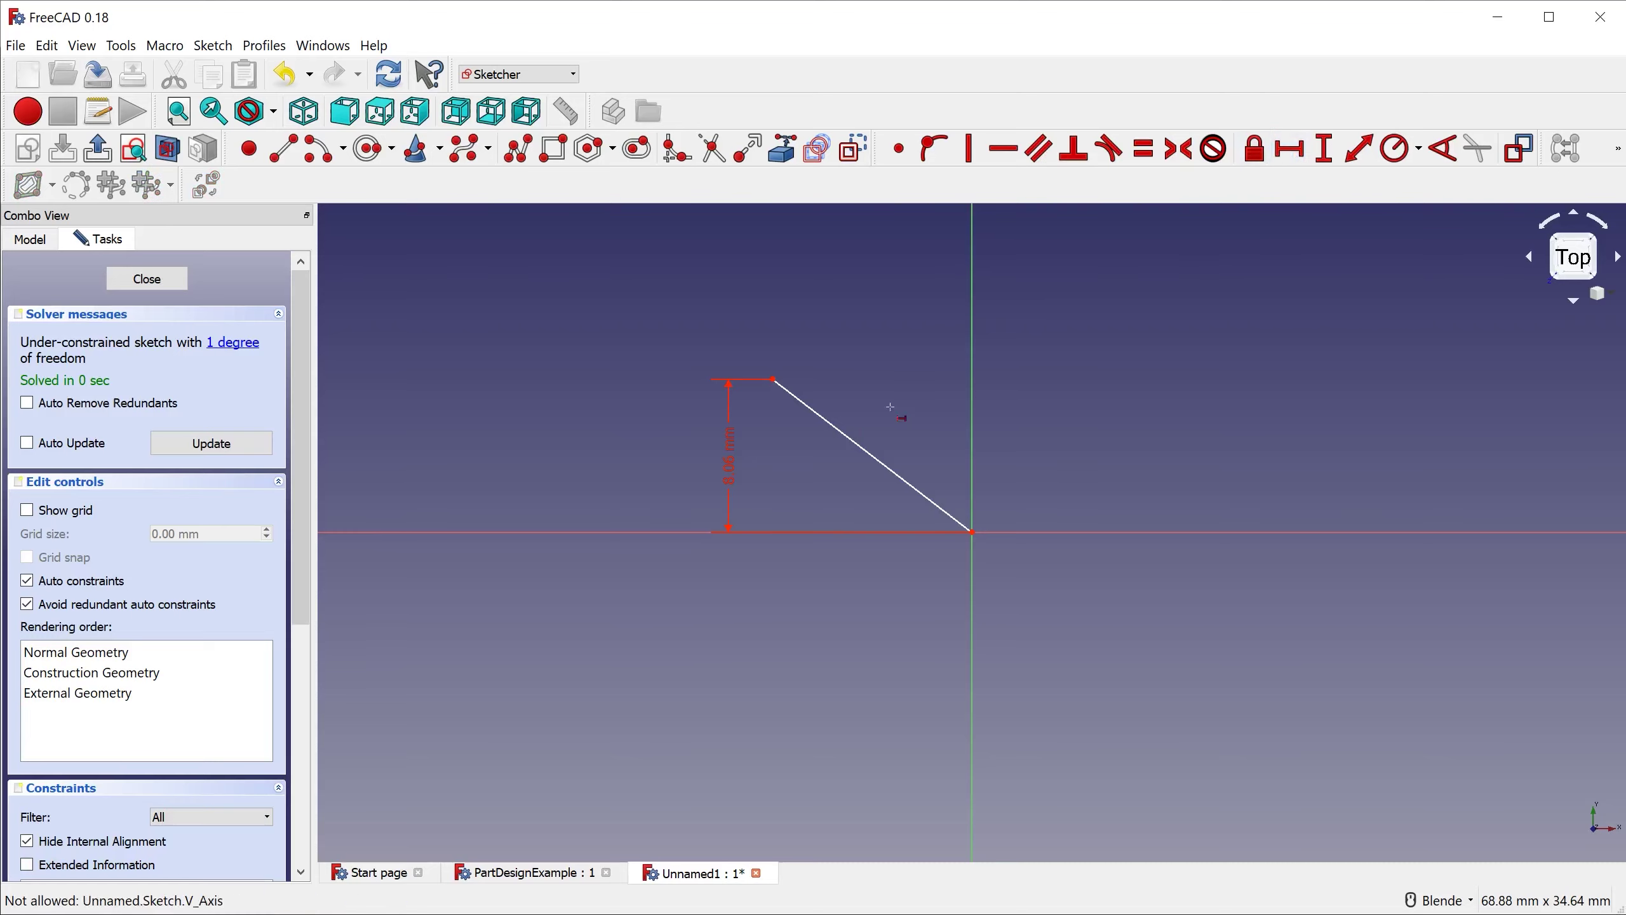
pyautogui.click(871, 454)
pyautogui.click(782, 506)
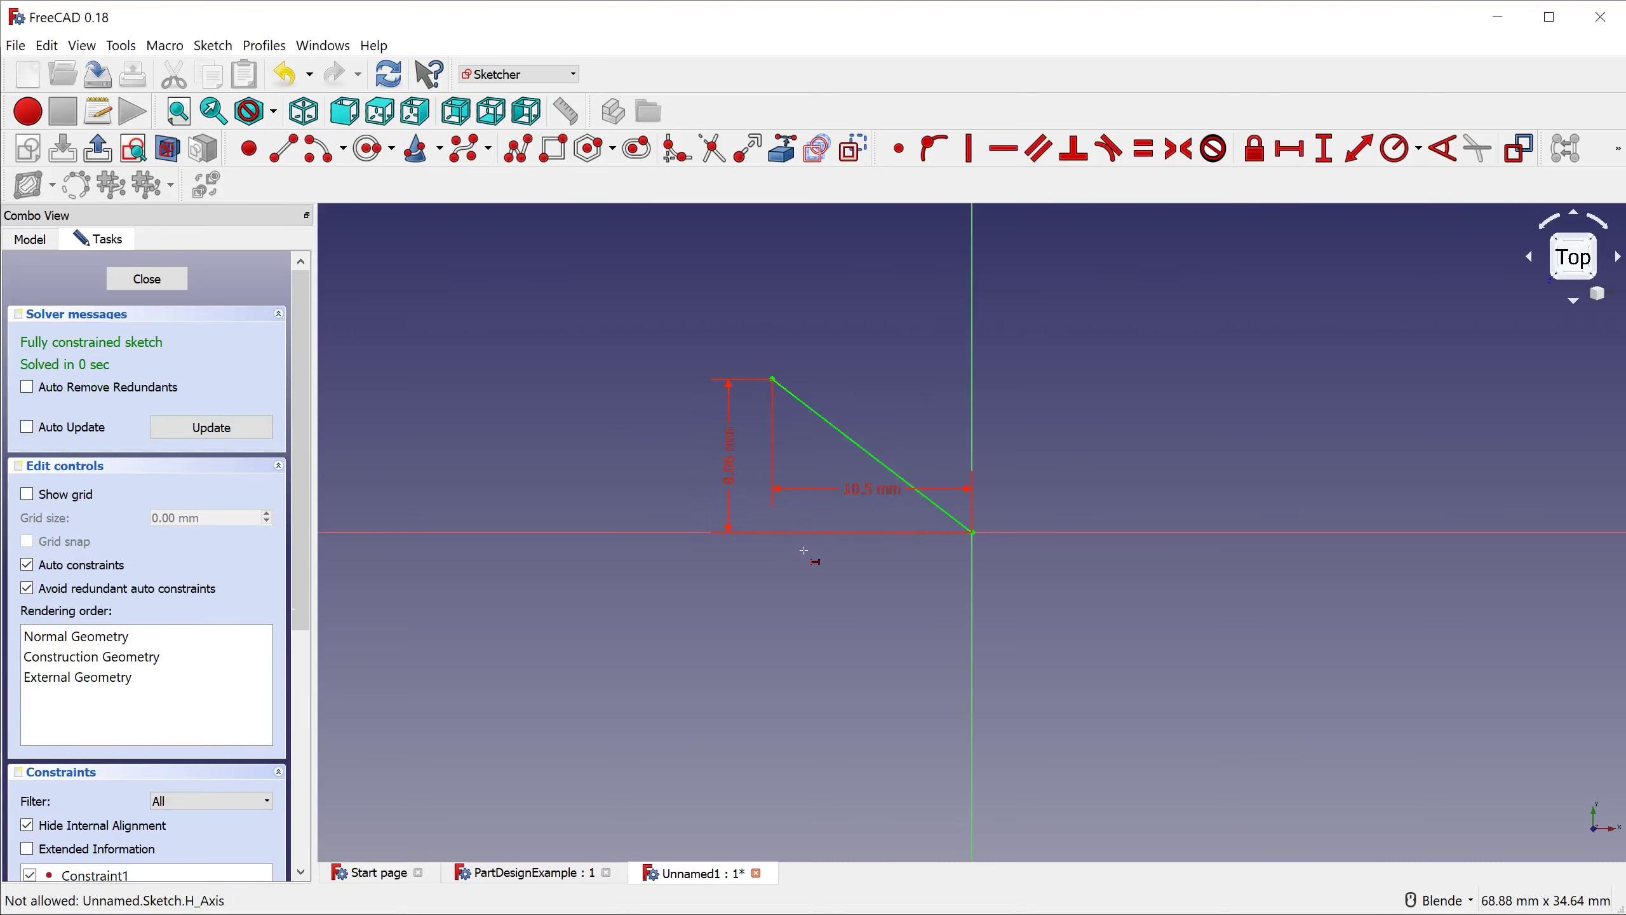
# Step: Move the horizontal dimension above the diagonal line and draw a rectangle about 15.11 × 8.29 mm in the upper-right quadrant
pyautogui.moveTo(871, 503); pyautogui.dragTo(869, 353)
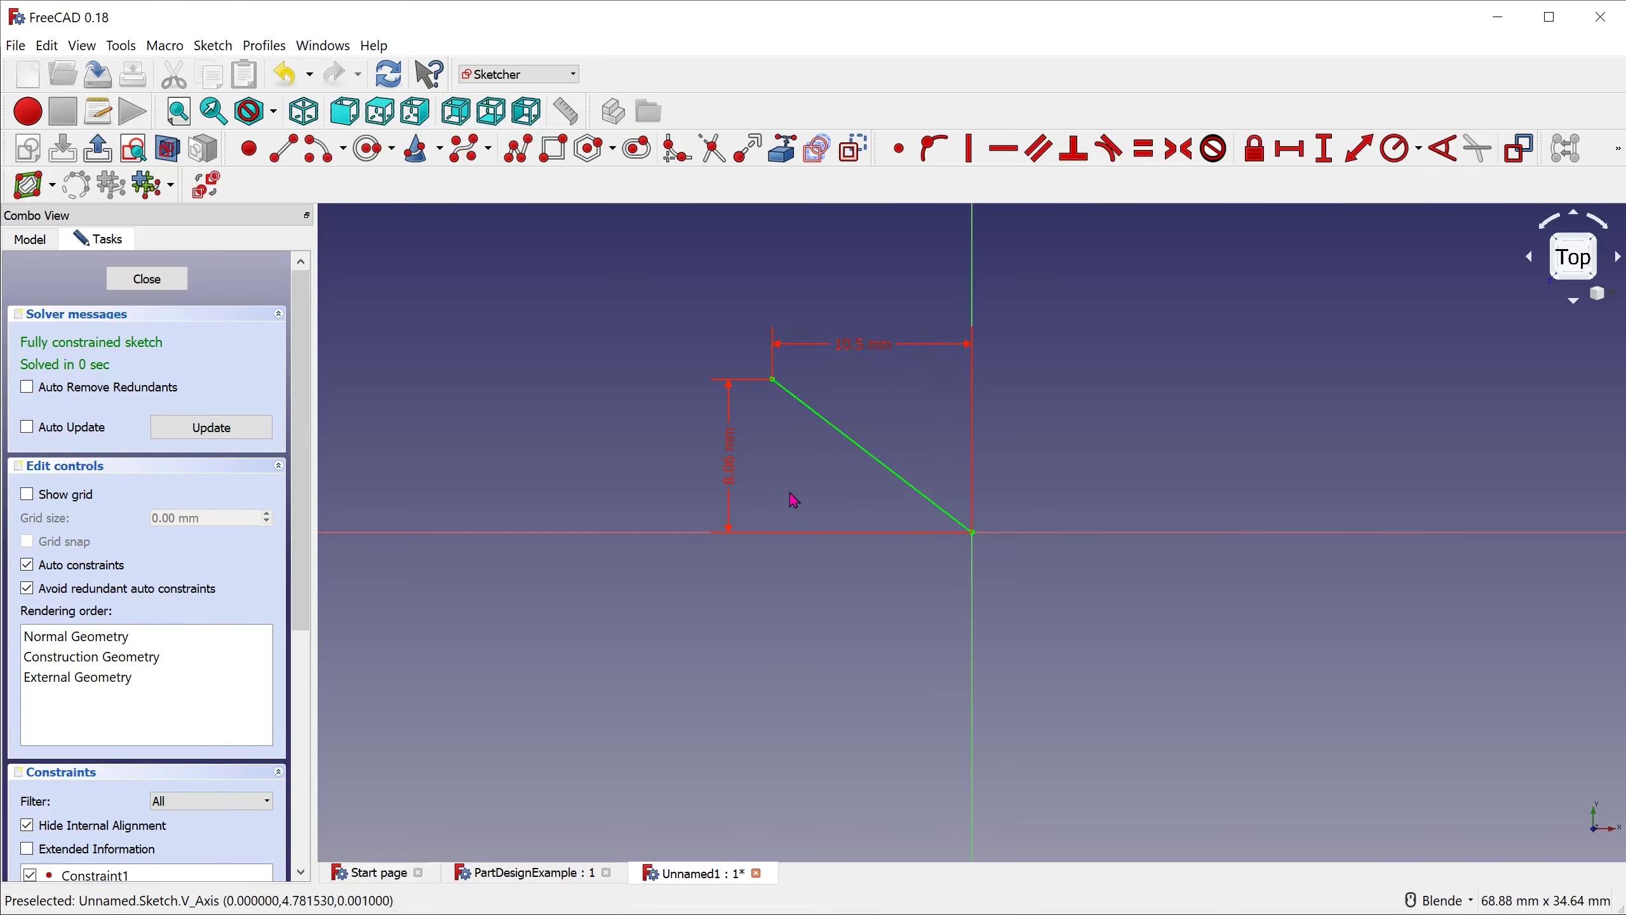
pyautogui.click(554, 149)
pyautogui.click(1091, 312)
pyautogui.click(1379, 469)
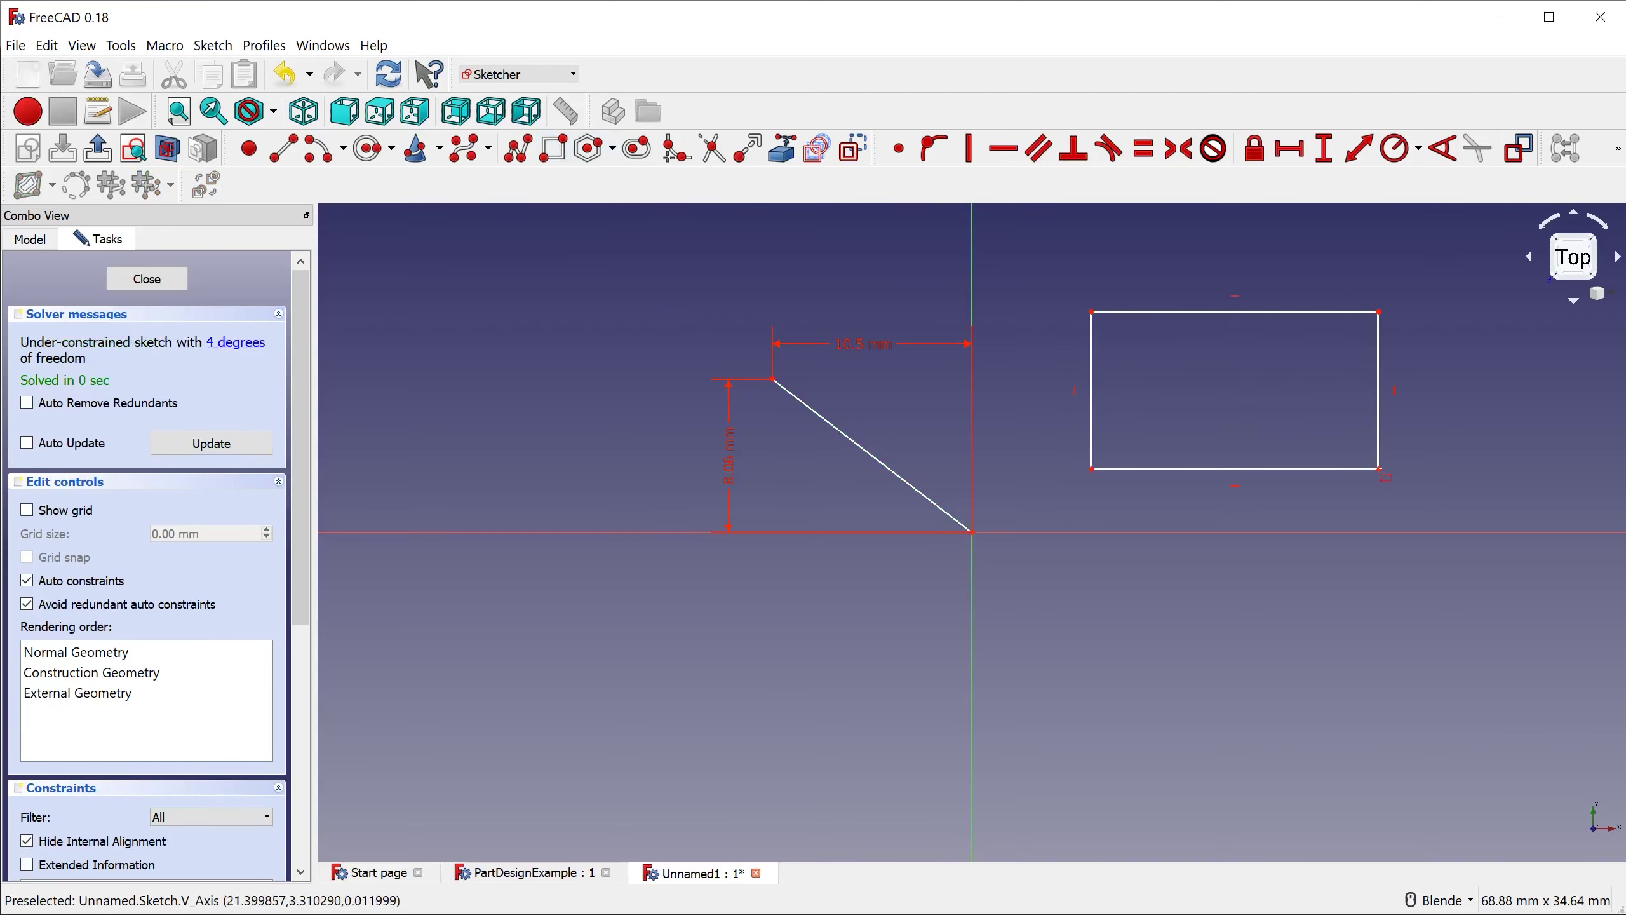
# Step: Add length constraints to the rectangle's top and left edges, accepting the proposed values
pyautogui.click(1365, 159)
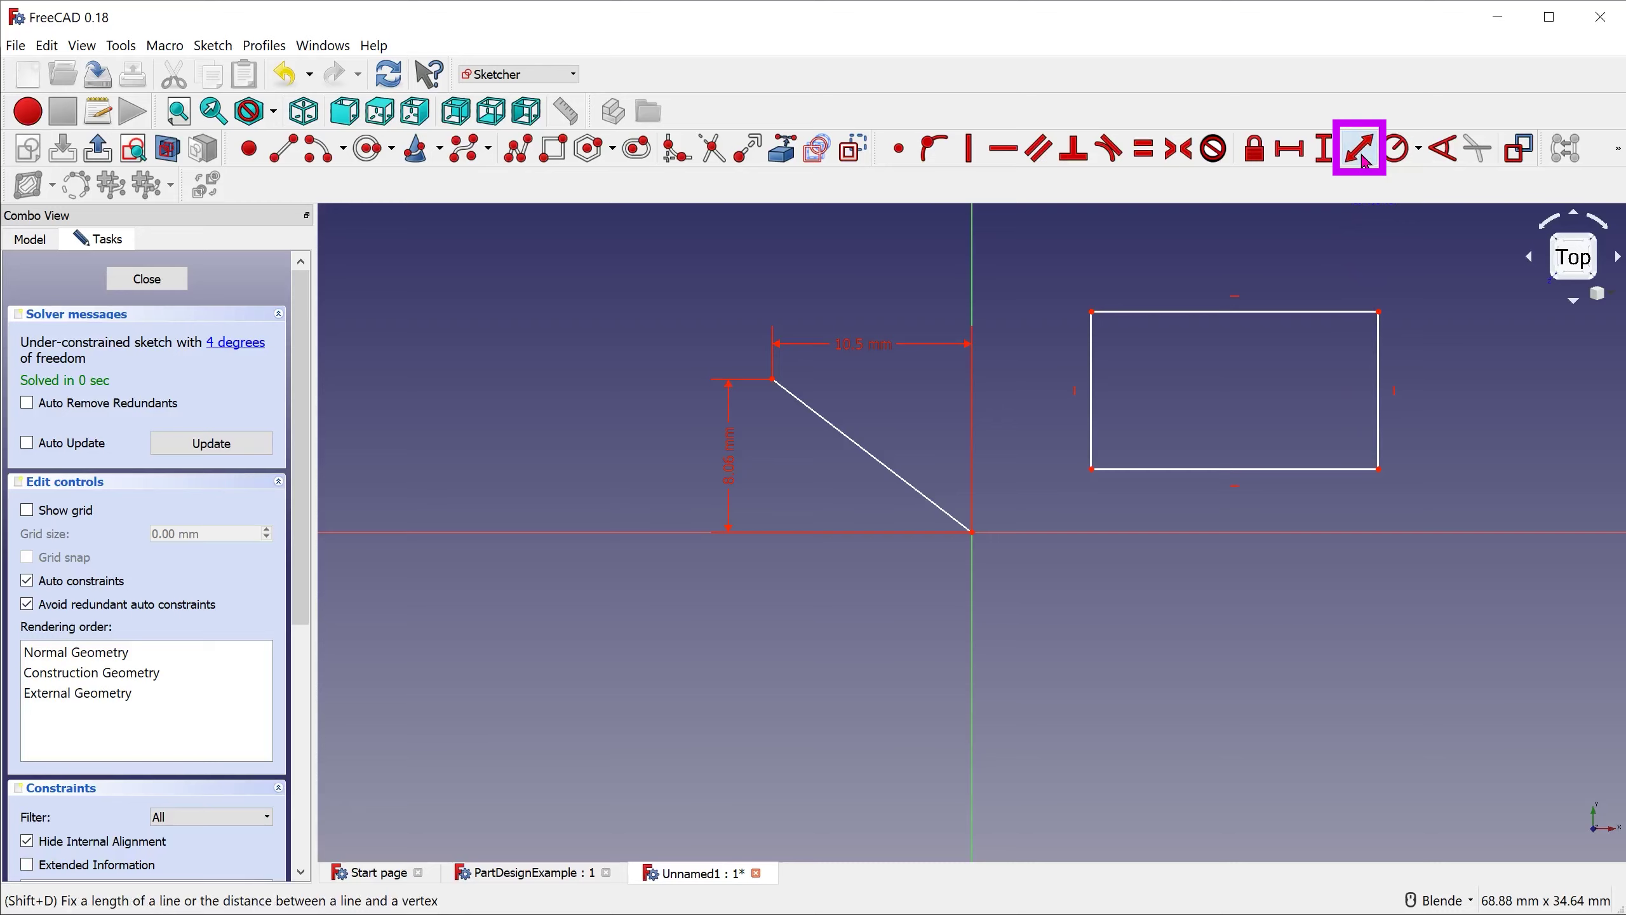
pyautogui.click(1209, 312)
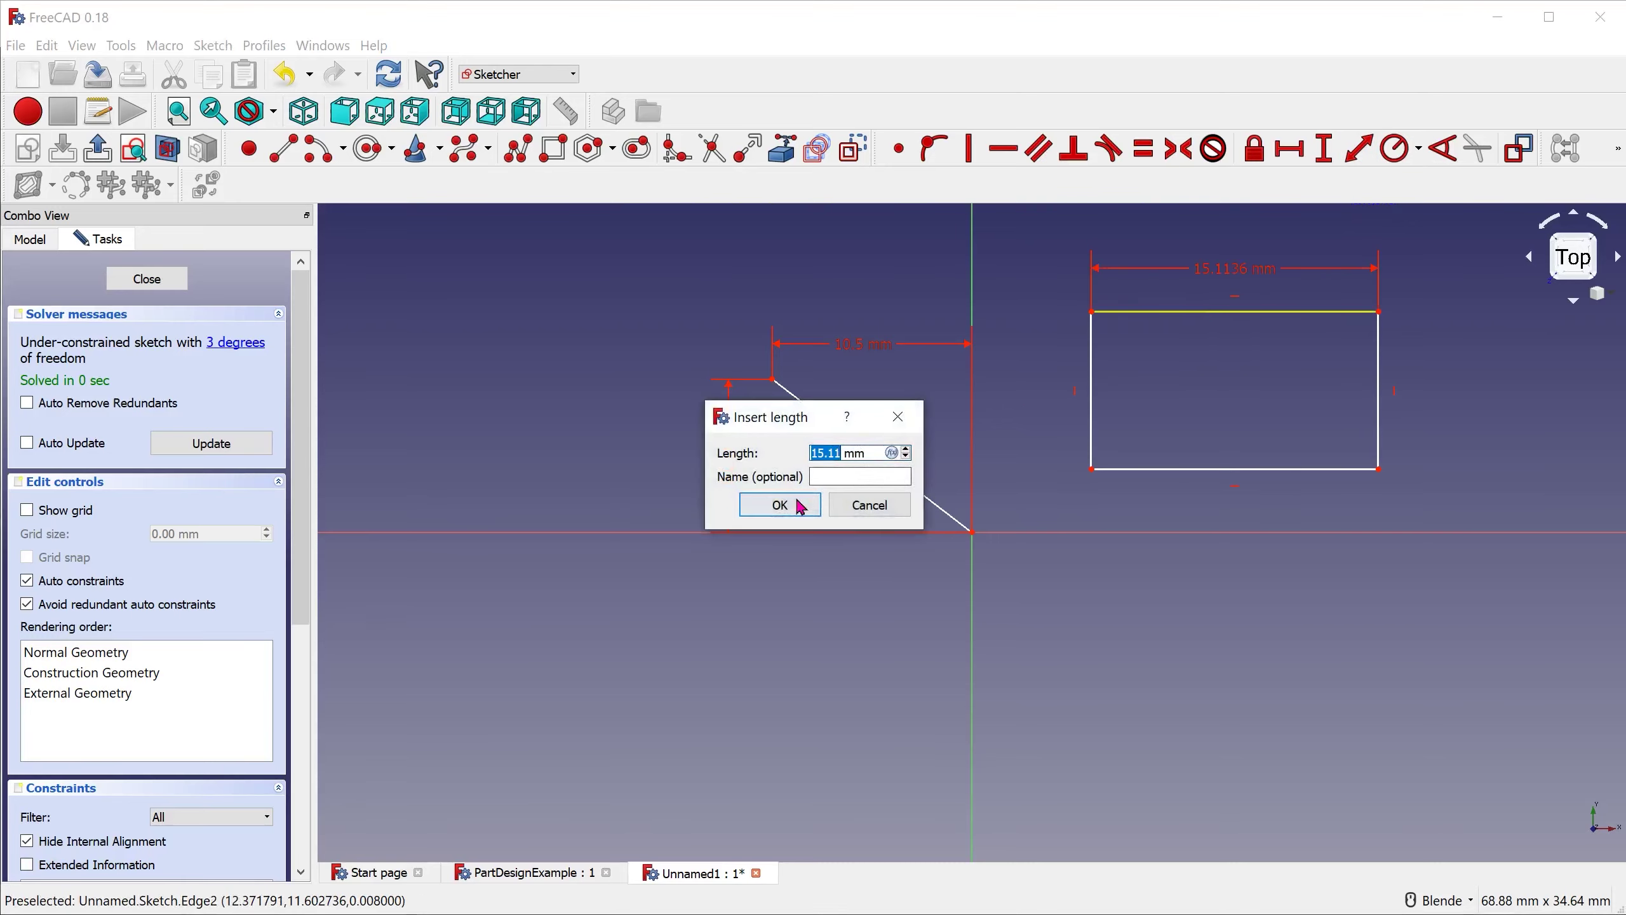
pyautogui.click(773, 506)
pyautogui.click(1092, 392)
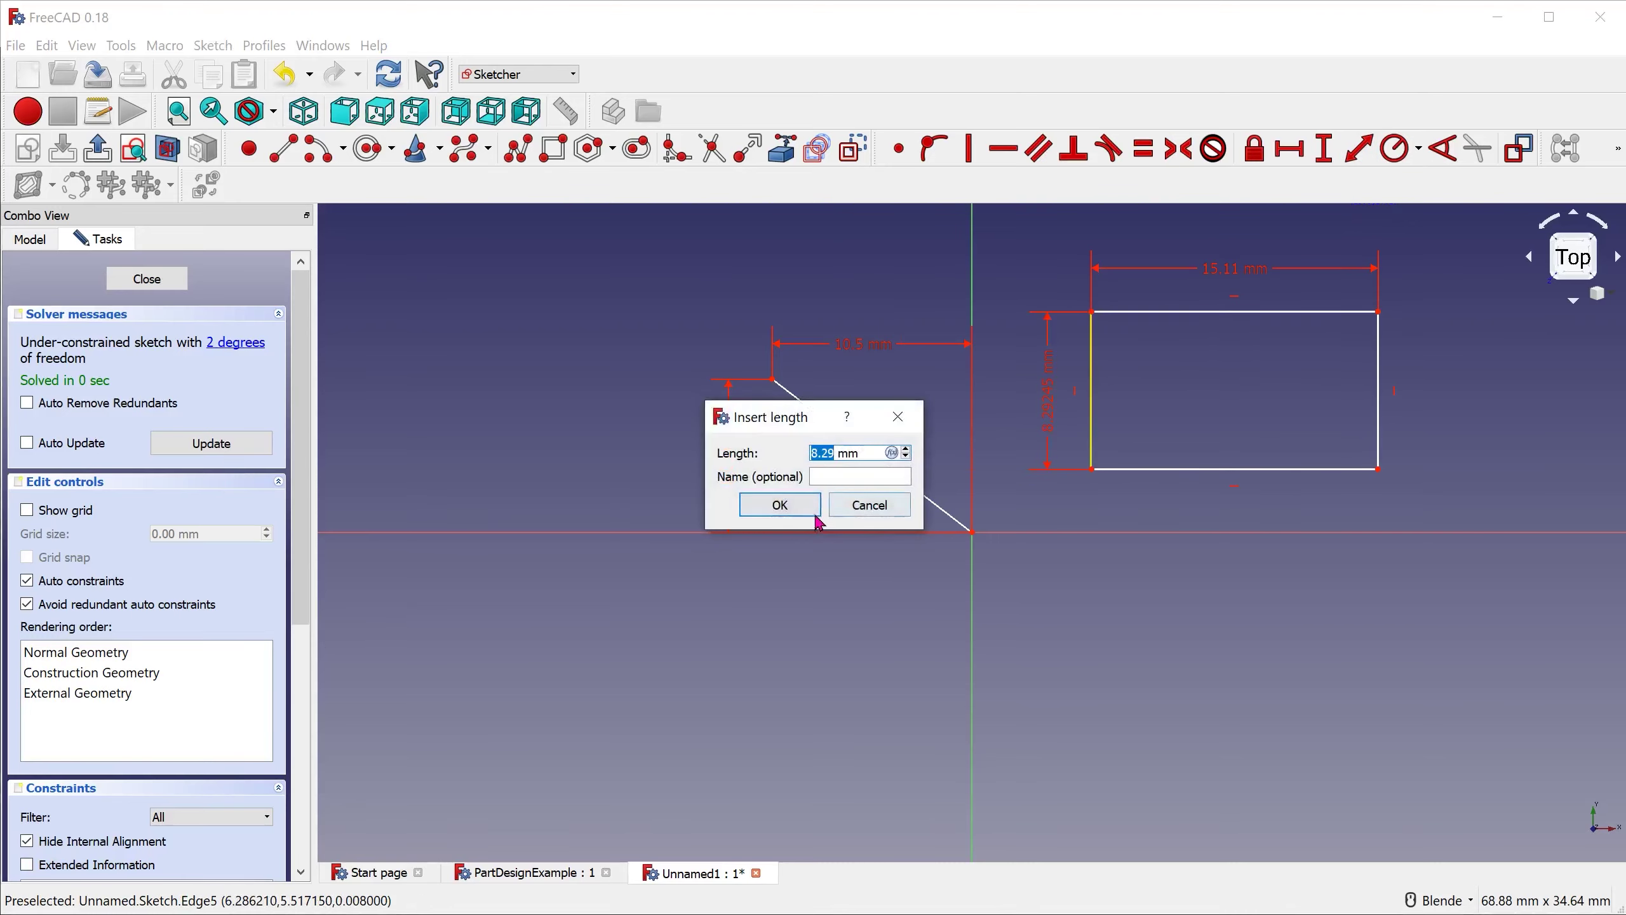
pyautogui.click(774, 507)
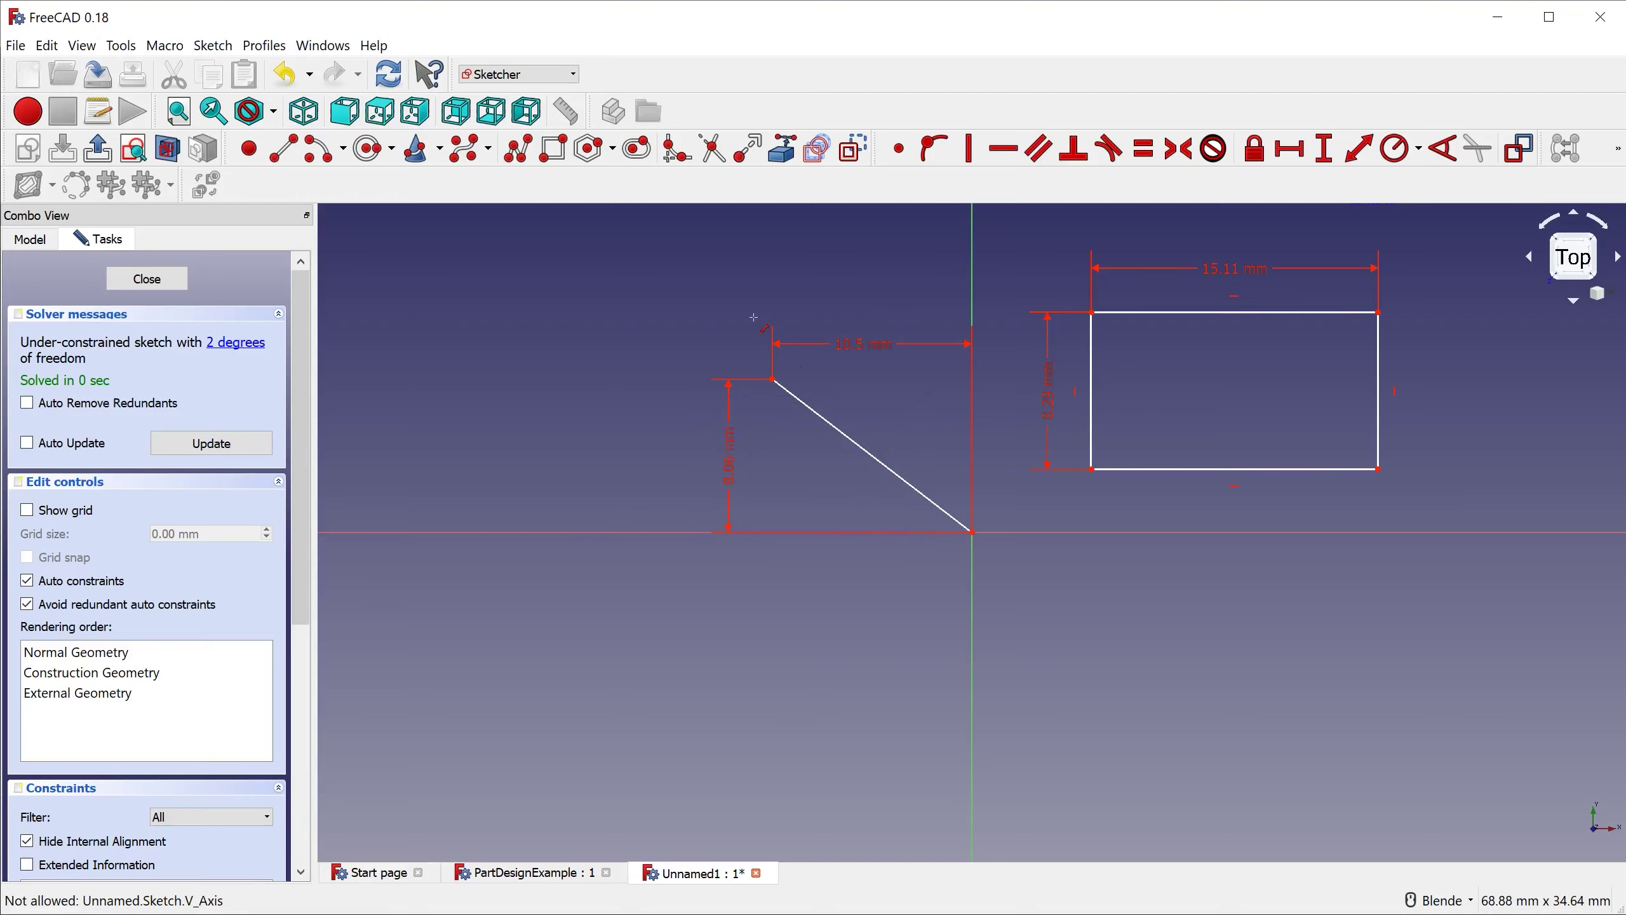
# Step: Draw a circle below the diagonal line and constrain its size, accepting the proposed value
pyautogui.click(374, 149)
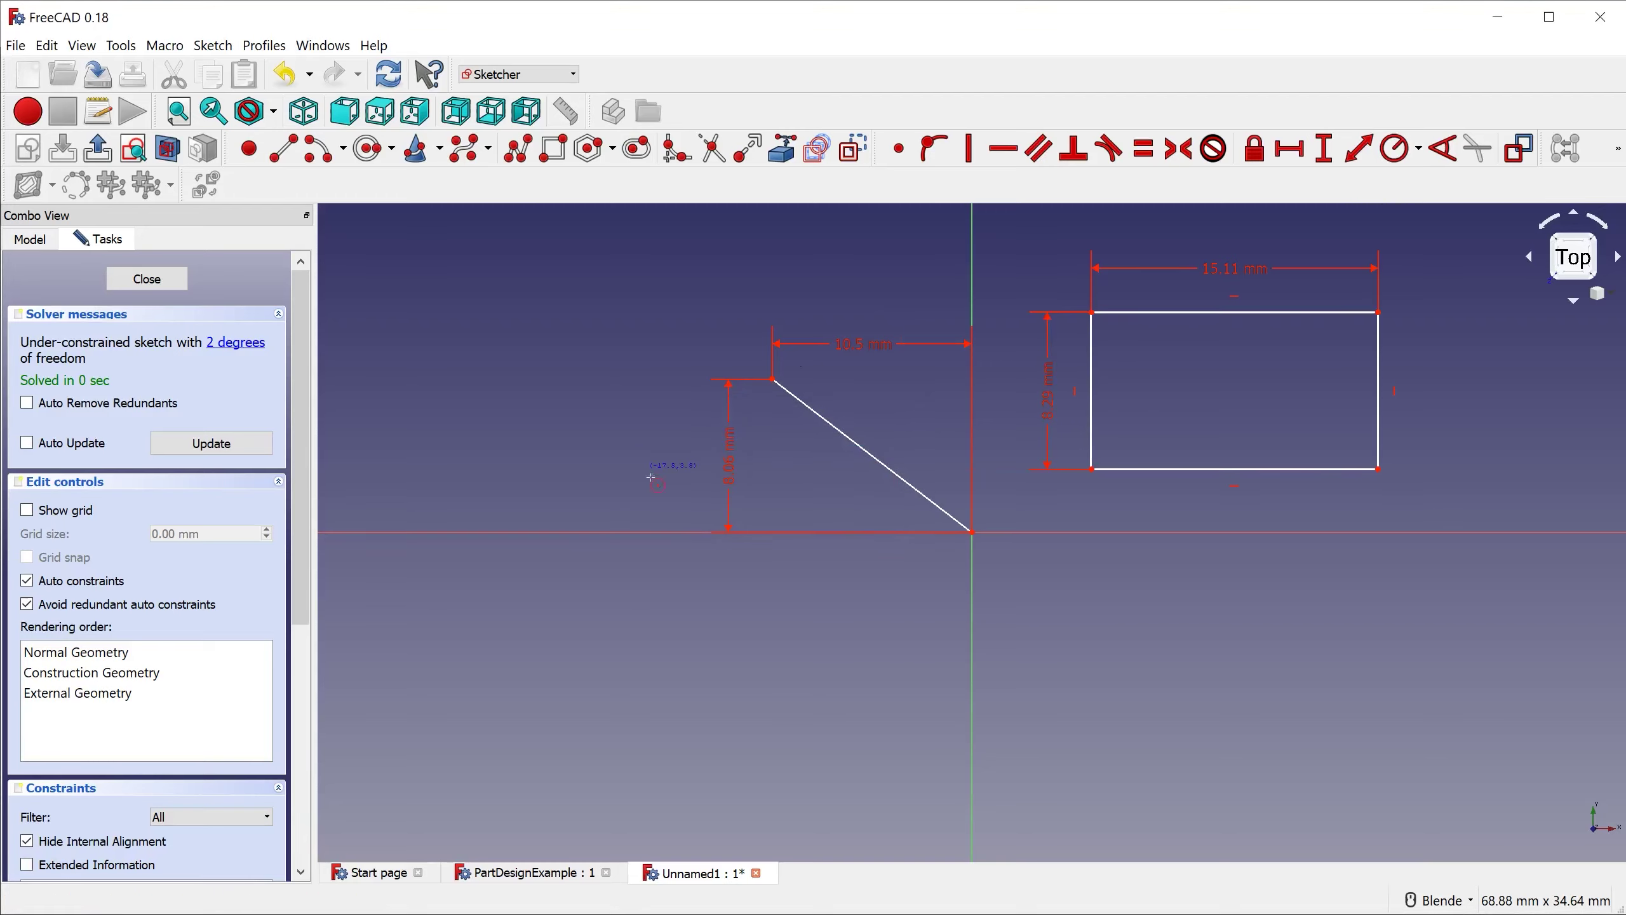
pyautogui.click(744, 675)
pyautogui.click(818, 733)
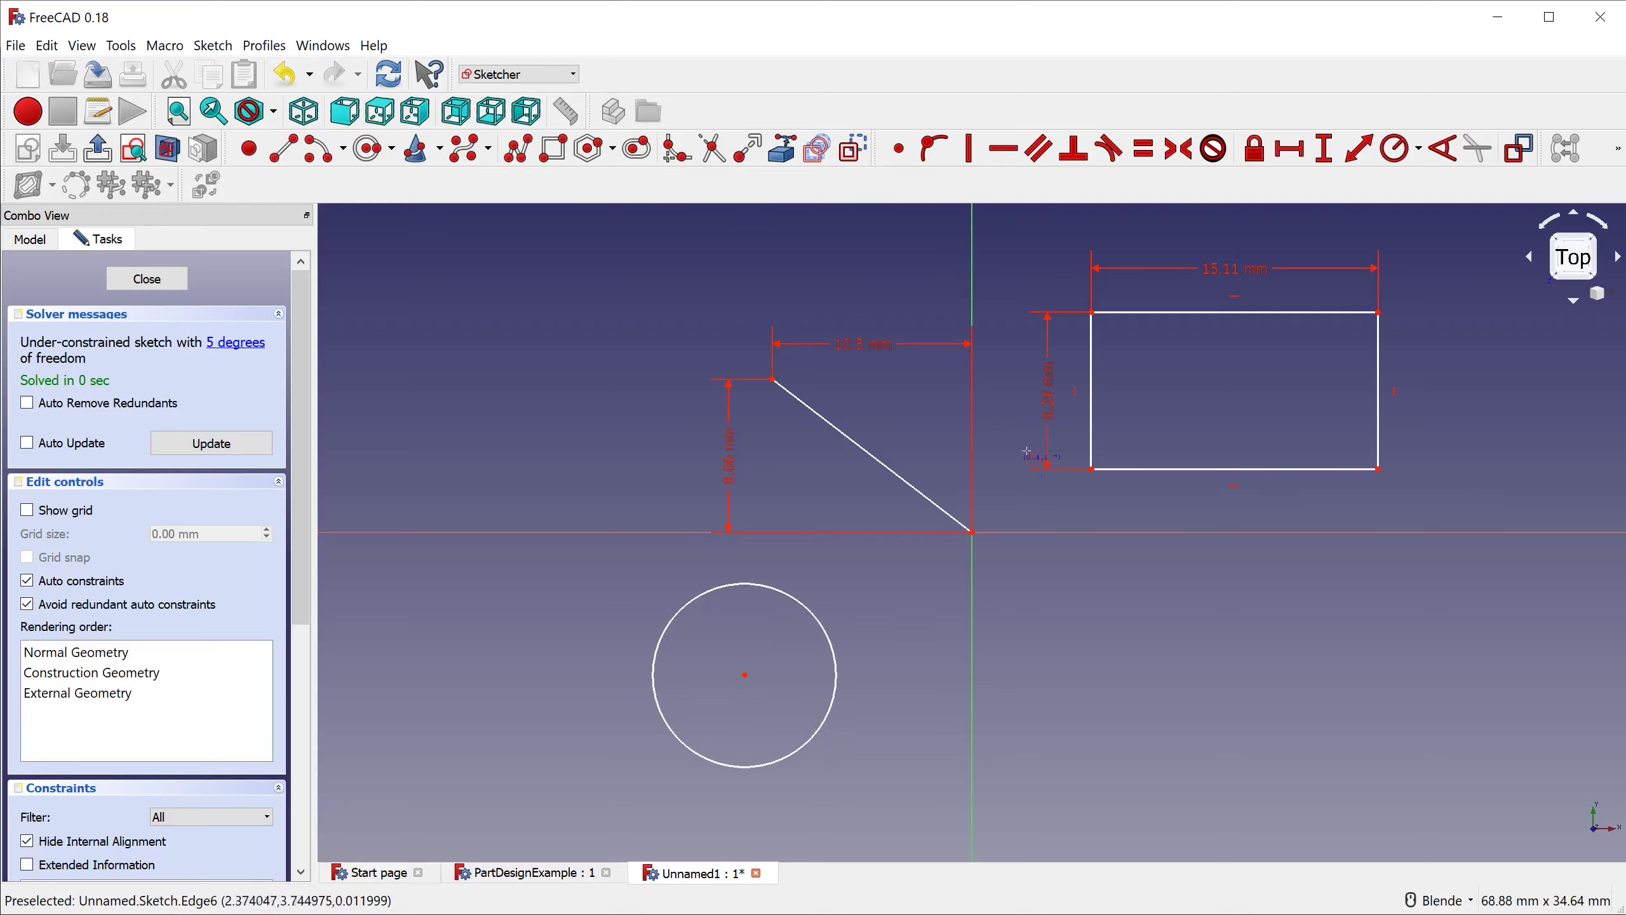
pyautogui.click(1397, 165)
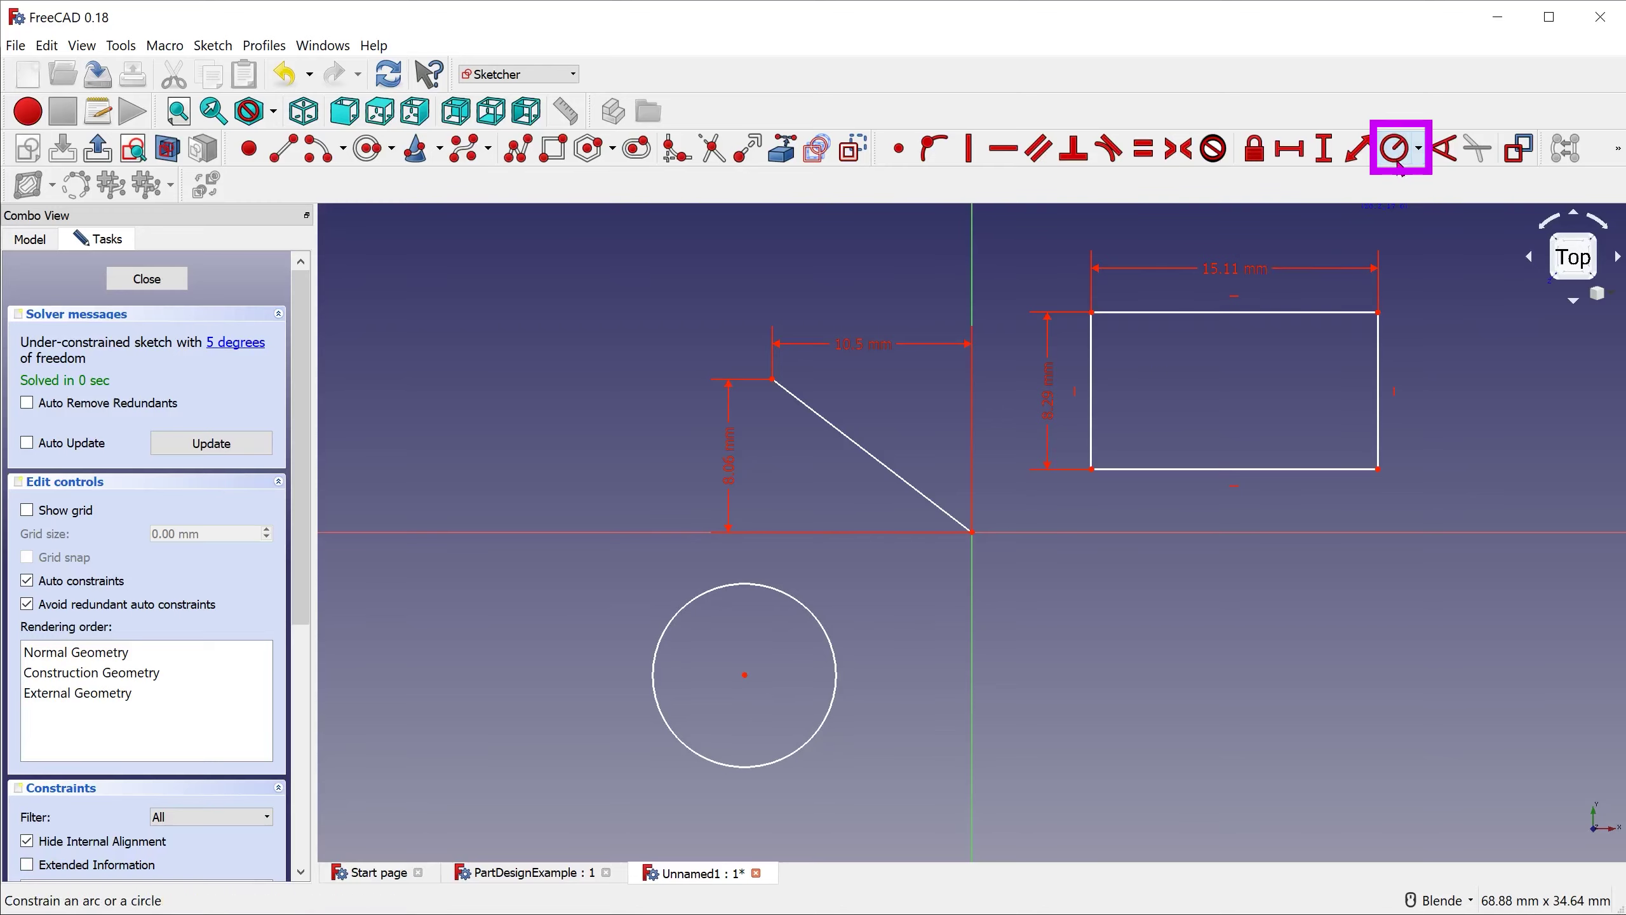
pyautogui.click(821, 726)
pyautogui.press('Return')
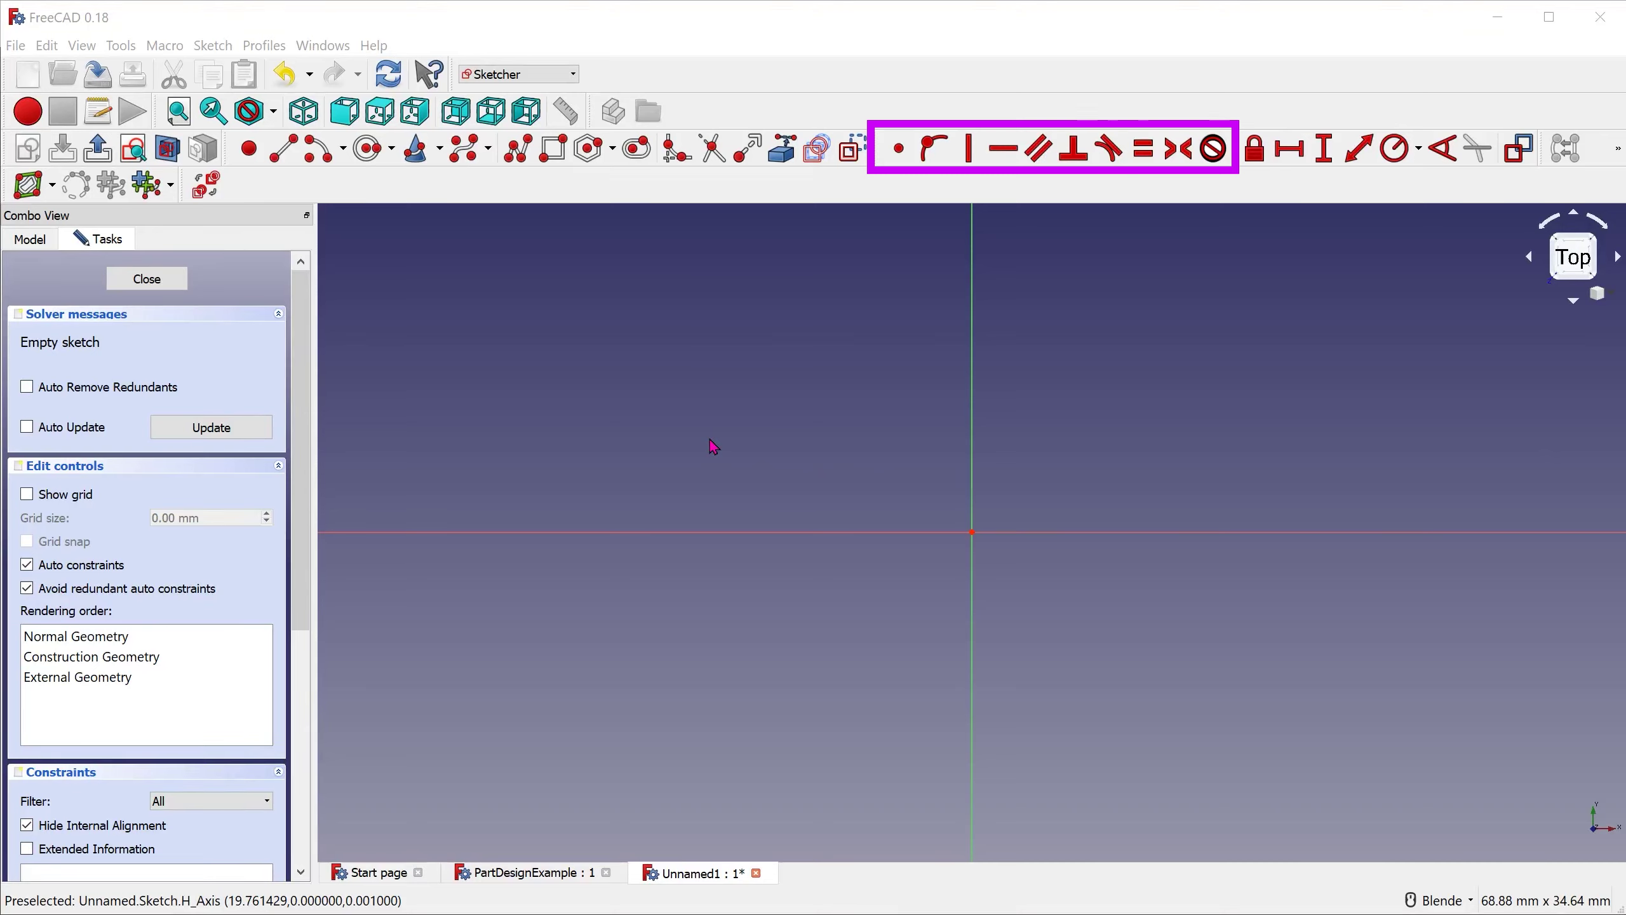
# Step: Draw a line about 19 mm long above the horizontal axis in the empty sketch, using the automatic horizontal constraint
pyautogui.click(285, 151)
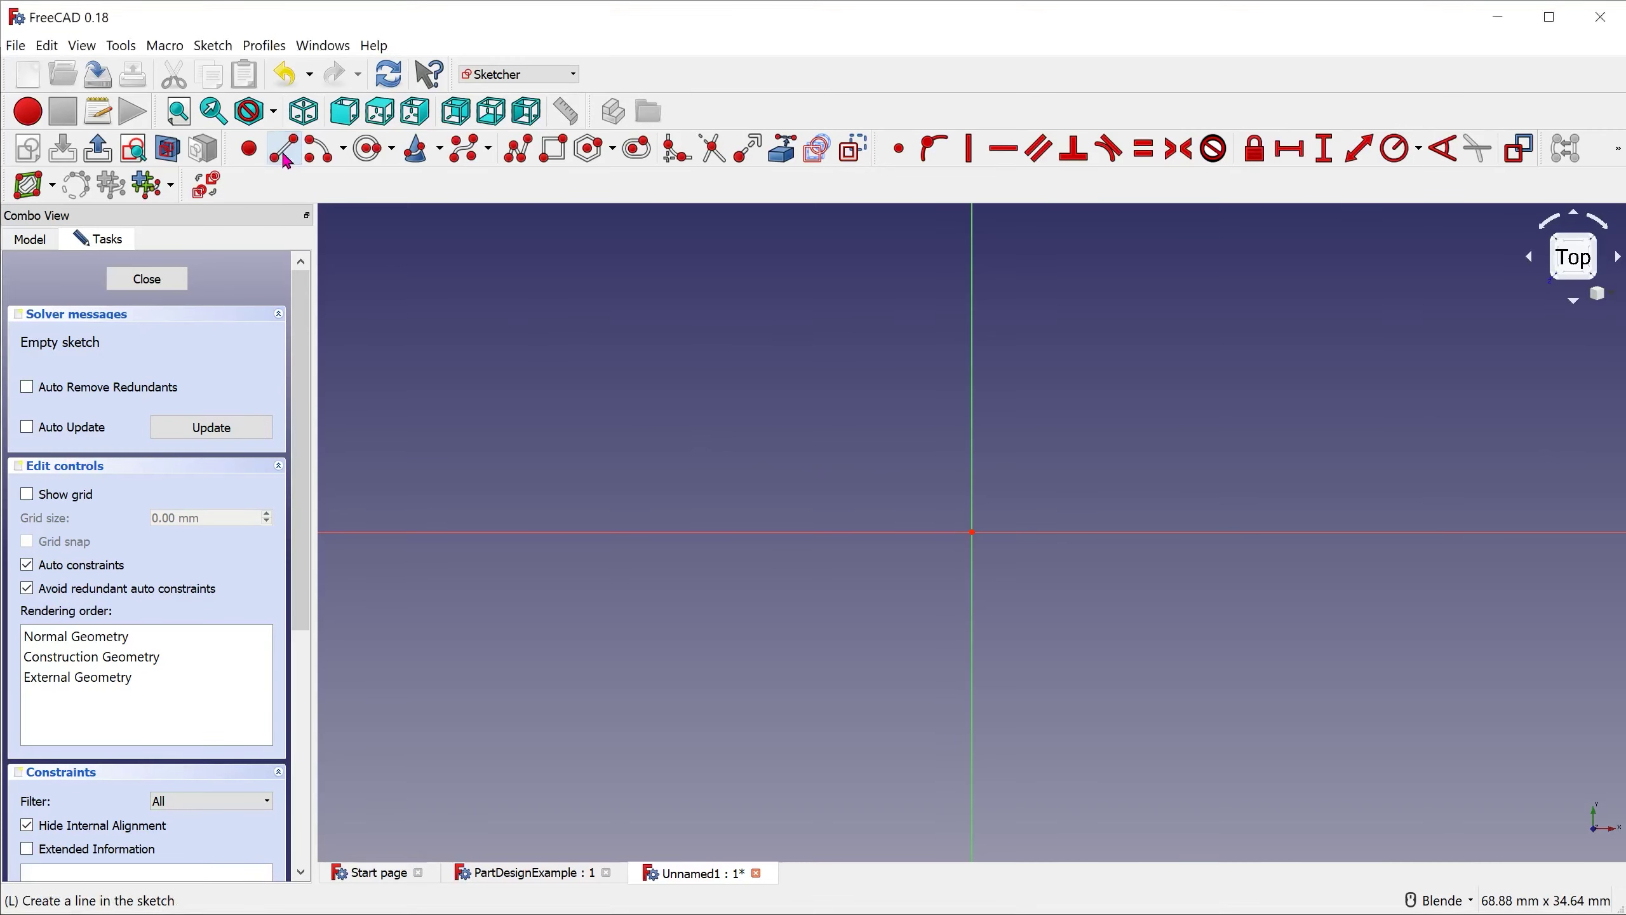
pyautogui.click(516, 357)
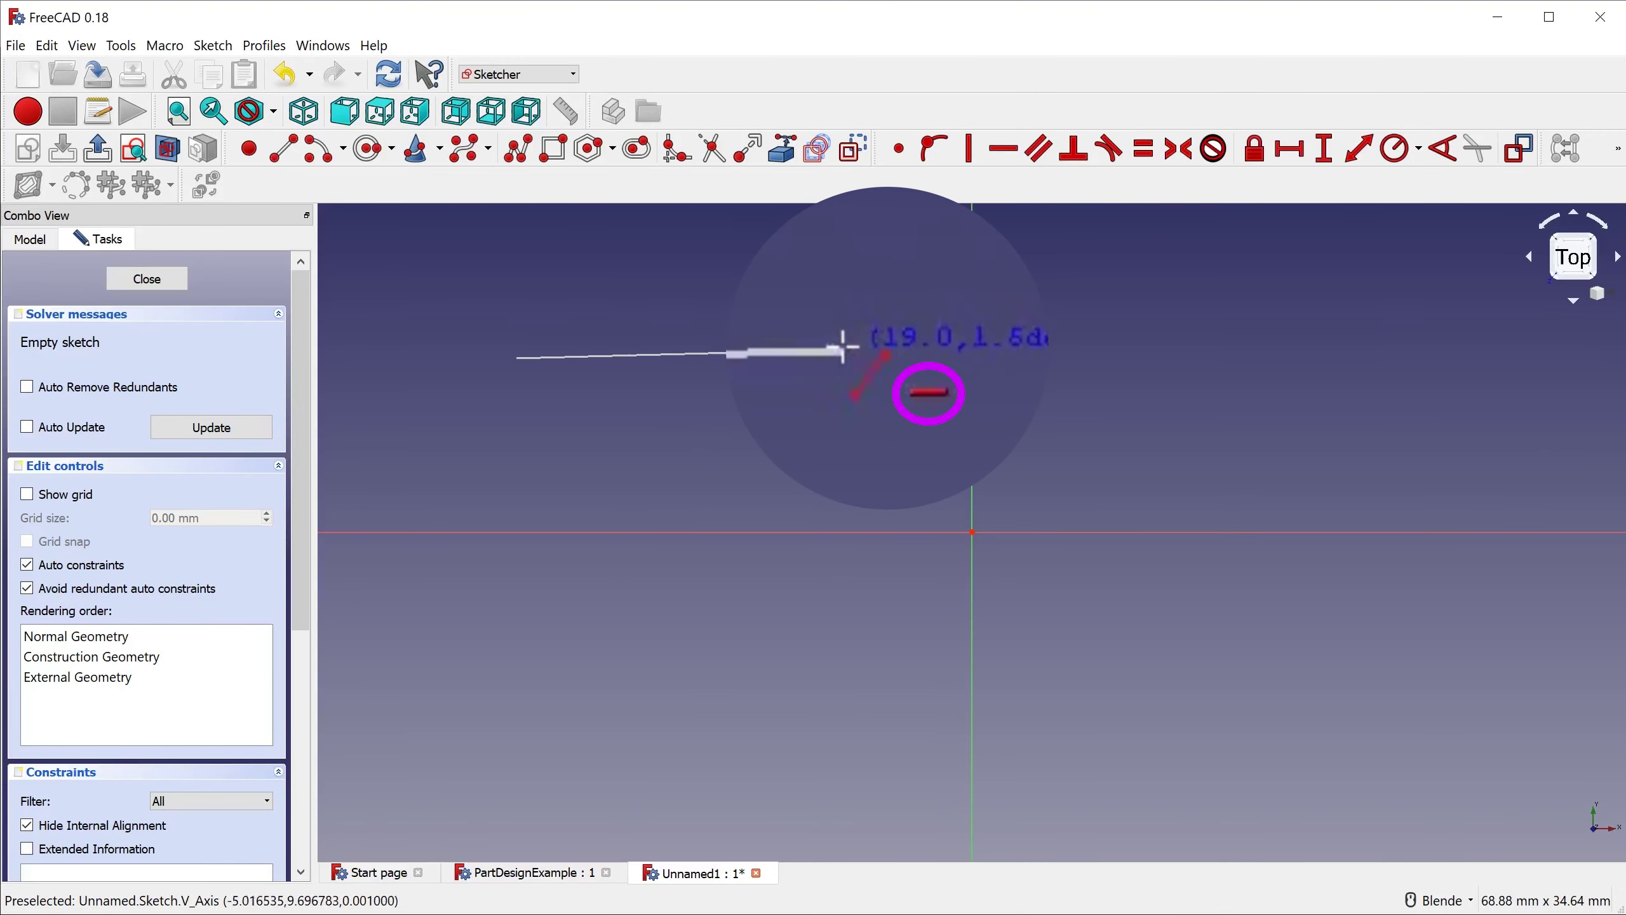
pyautogui.click(879, 357)
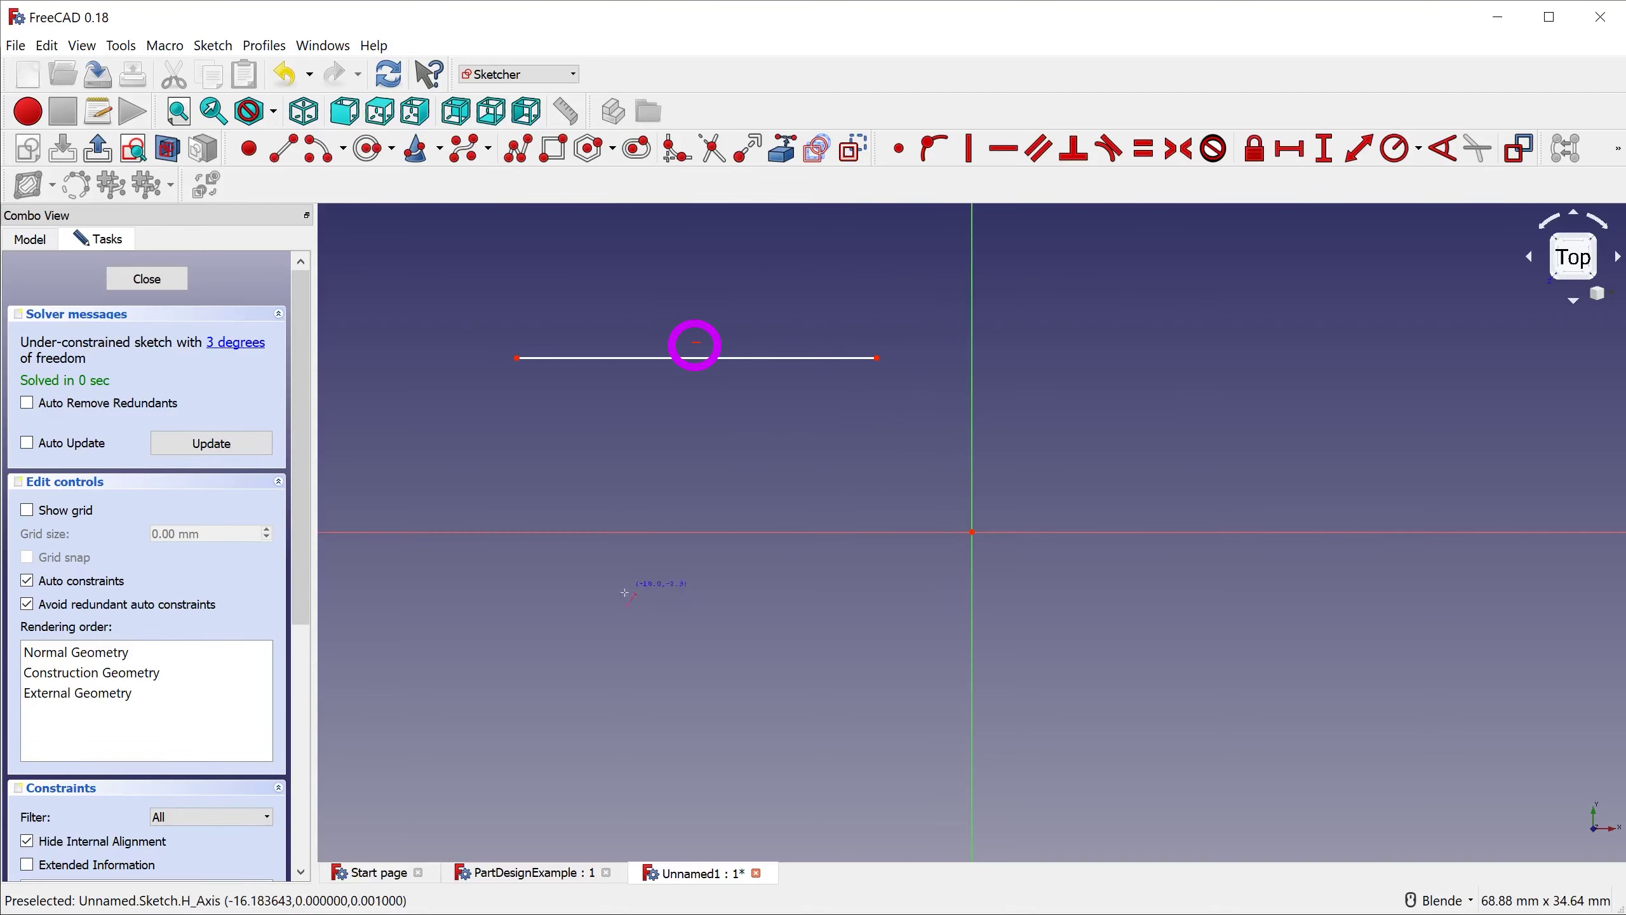
# Step: Draw a slightly slanted line below the horizontal axis and apply a horizontal constraint to it
pyautogui.click(518, 702)
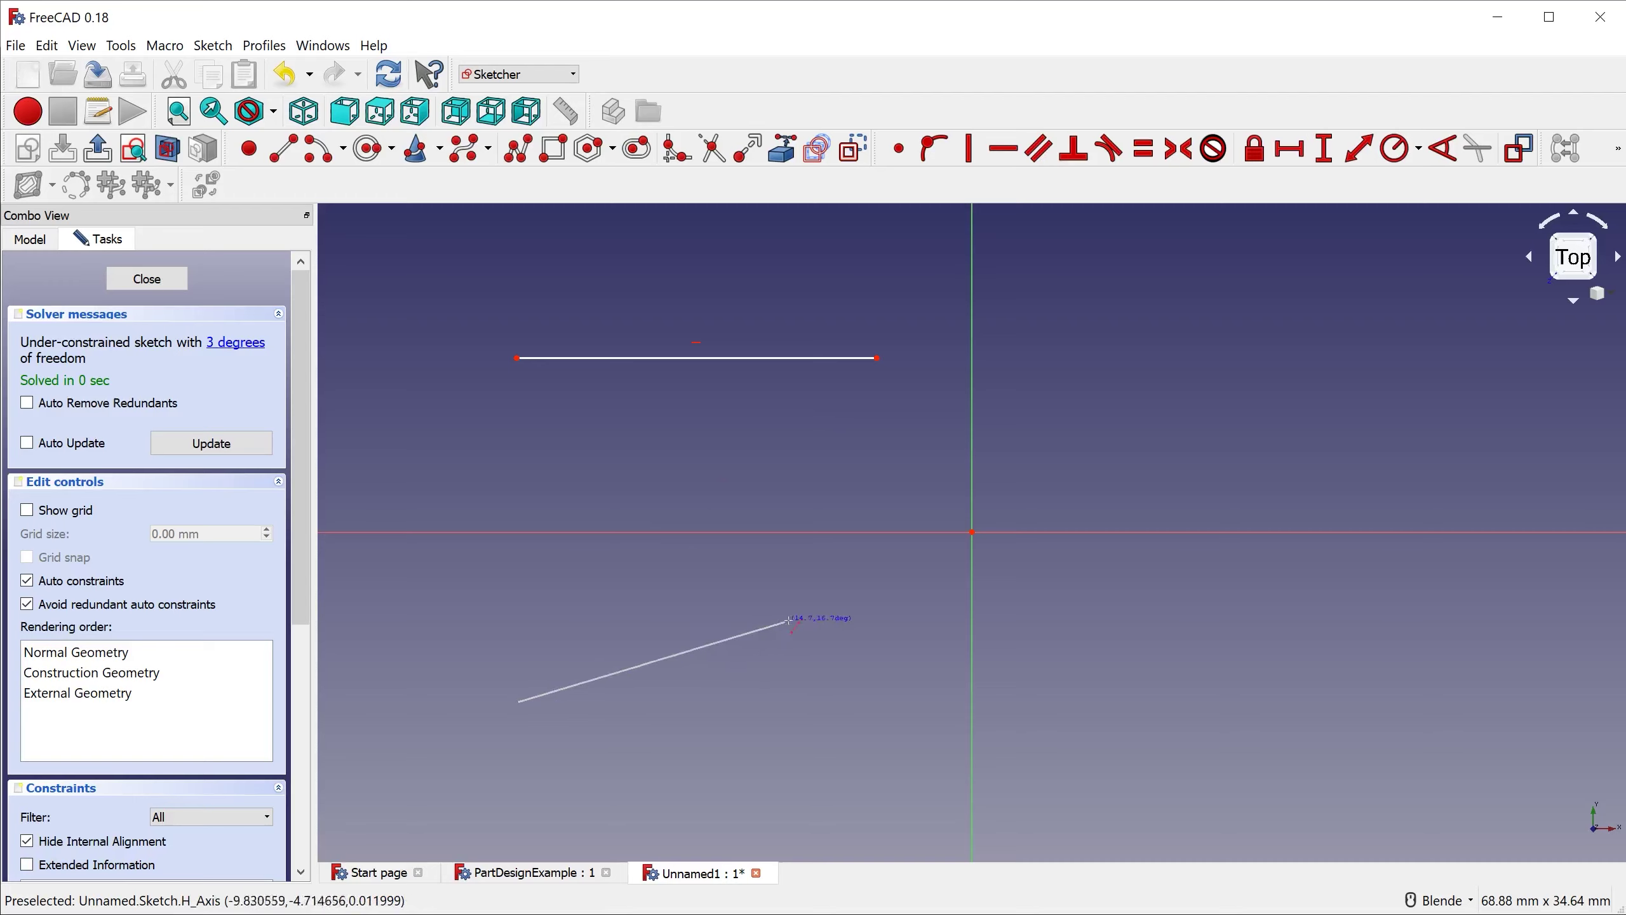
pyautogui.click(884, 635)
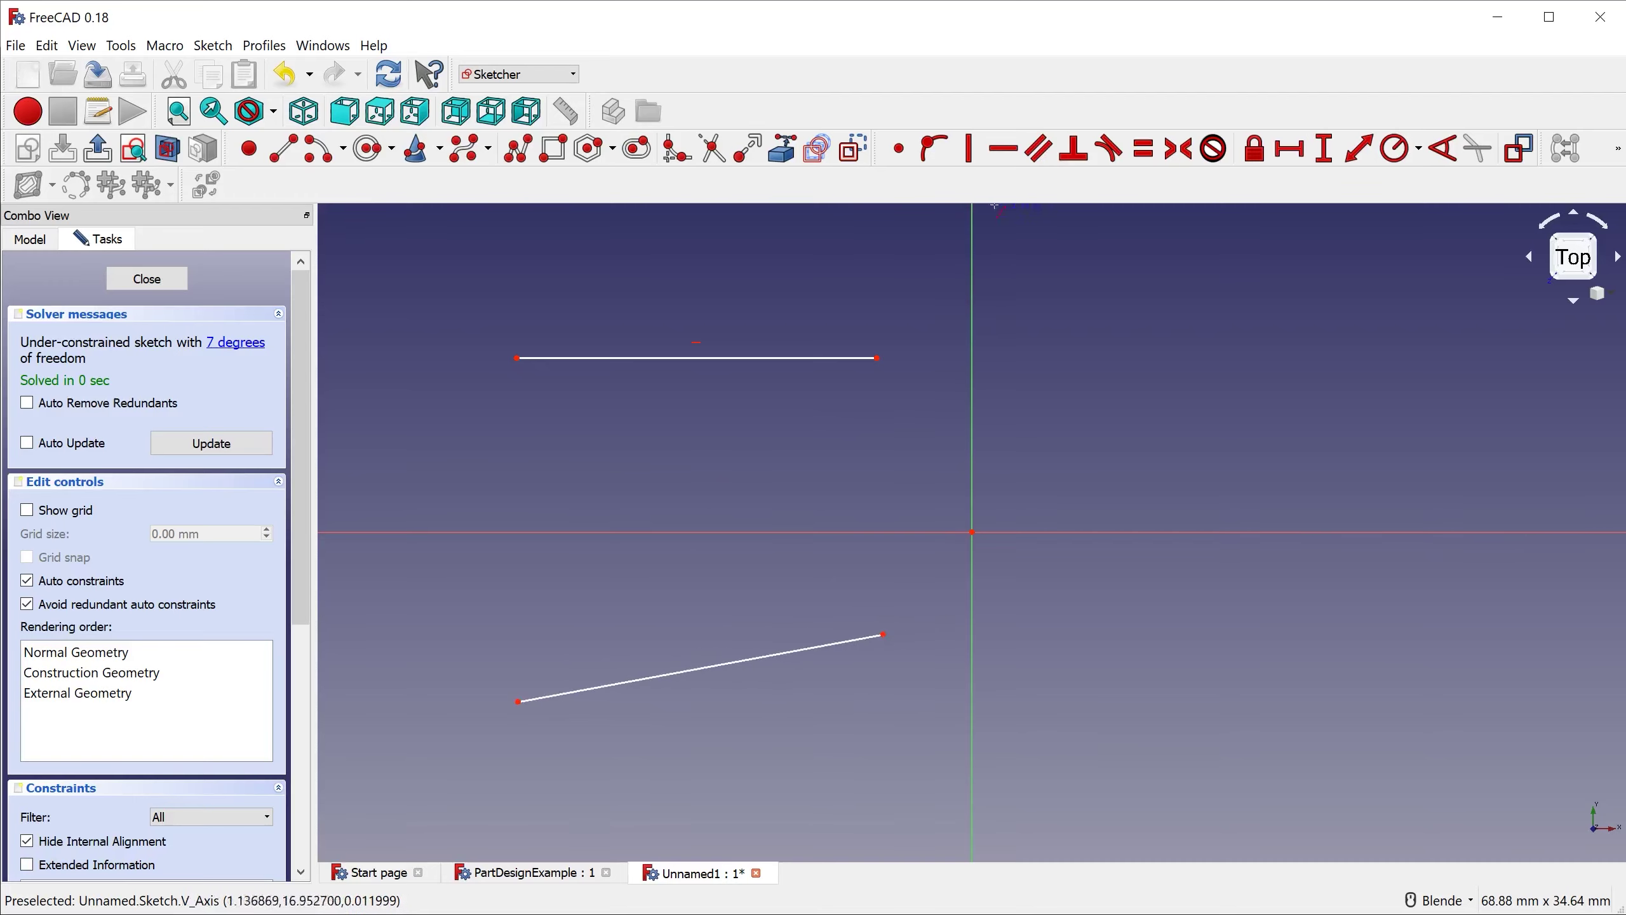
pyautogui.click(1000, 158)
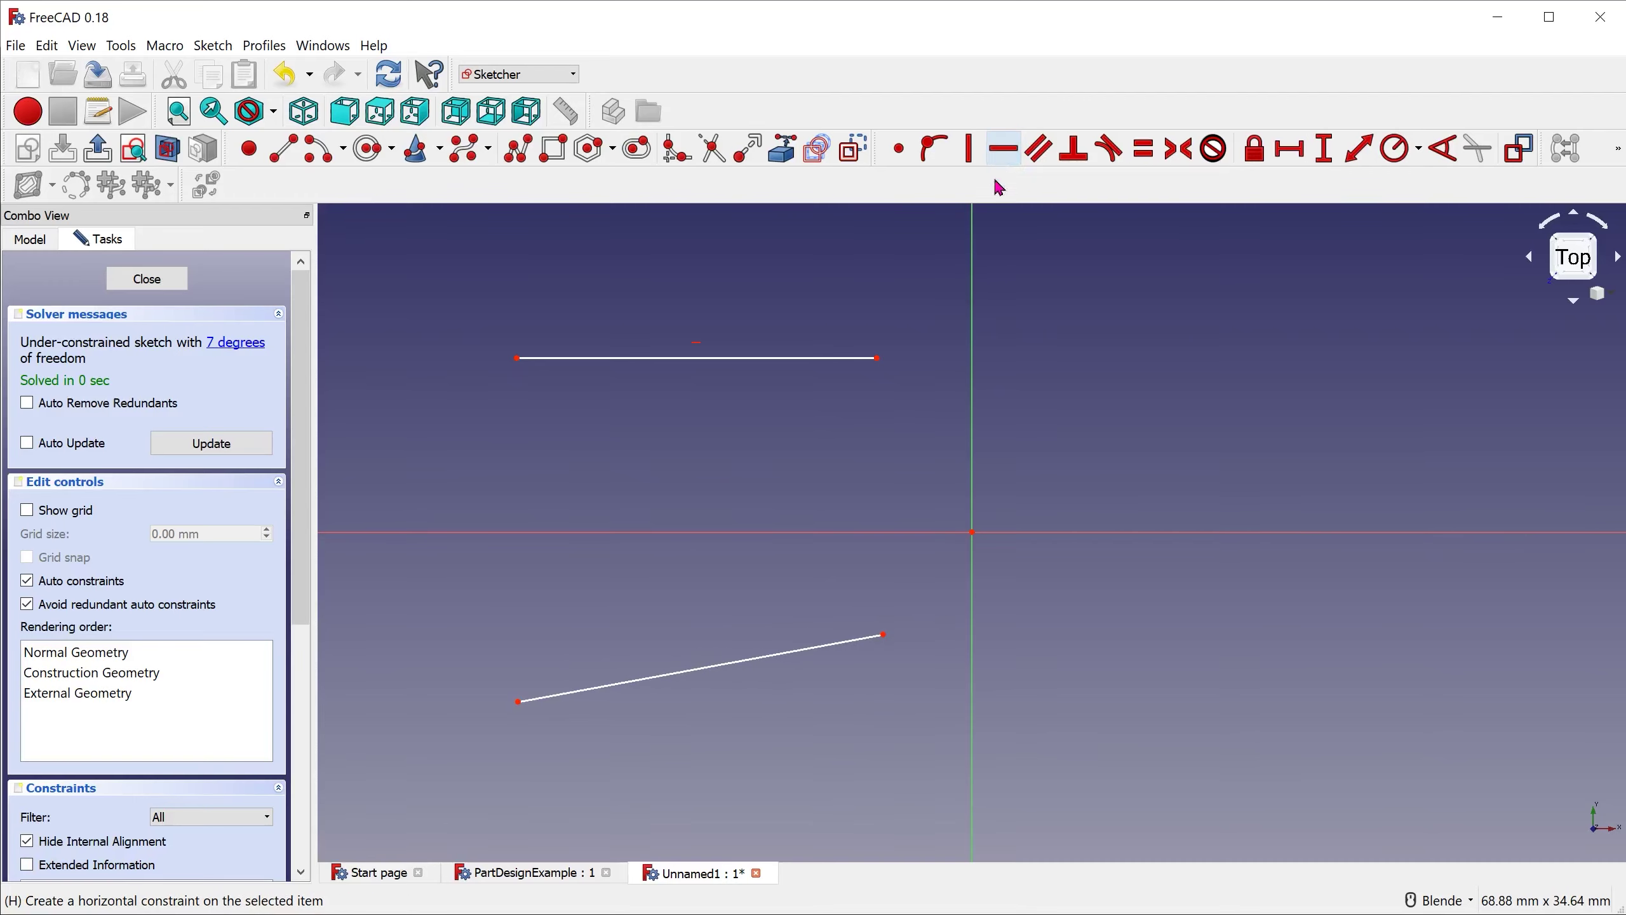
pyautogui.click(796, 649)
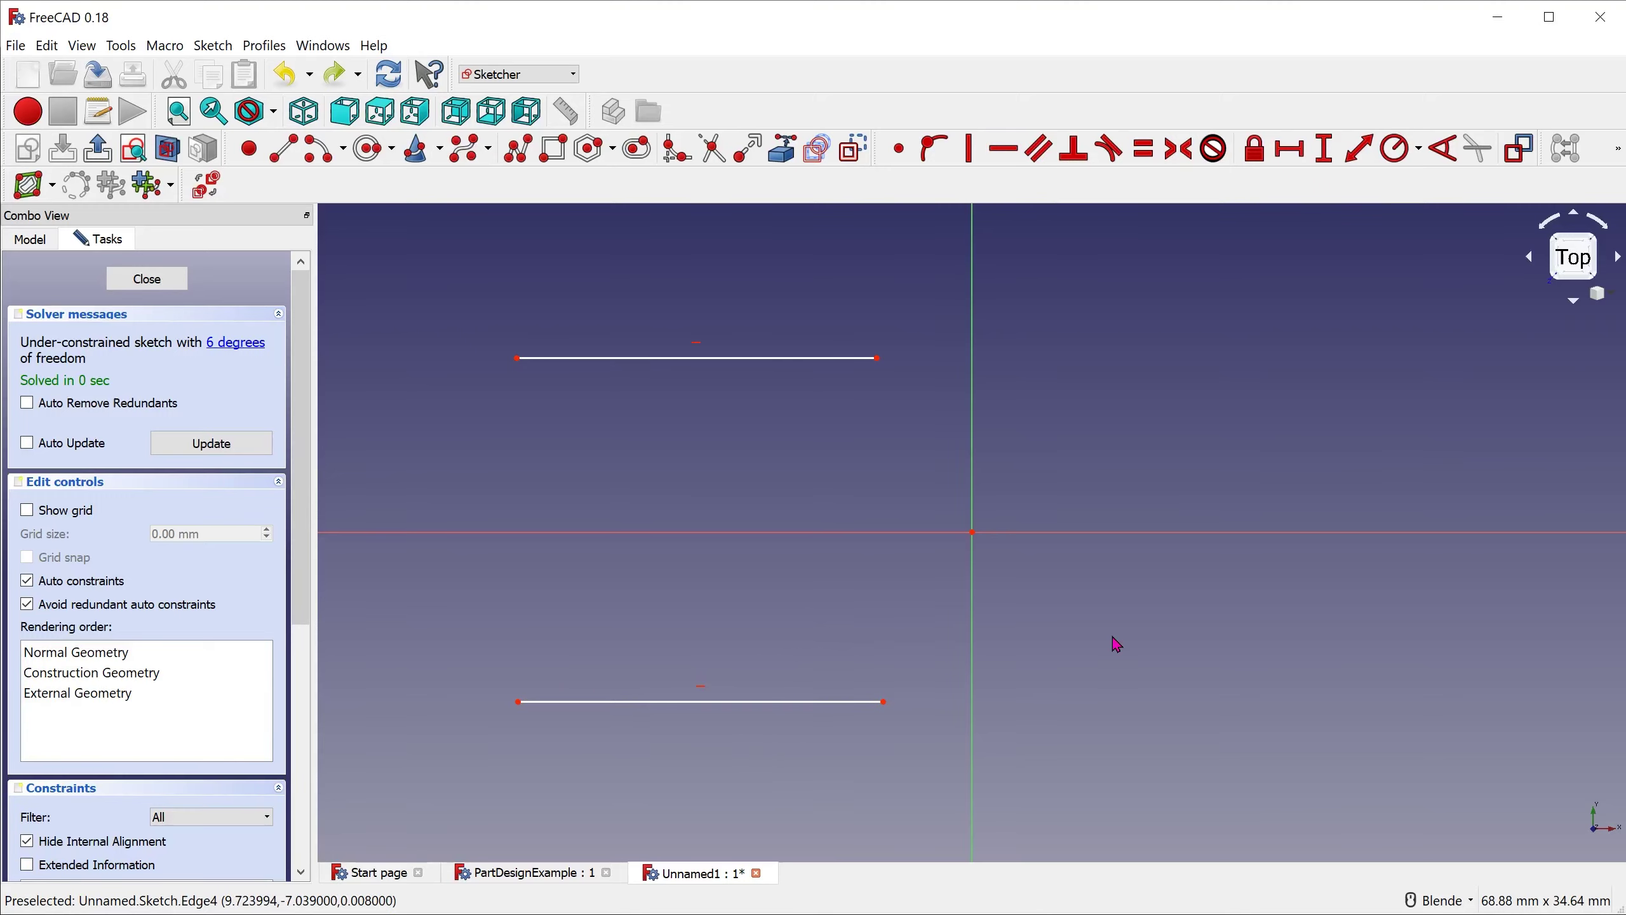
# Step: Draw a slanted line about 16.5 mm long that ends coincident with the lower horizontal line's right endpoint
pyautogui.click(285, 149)
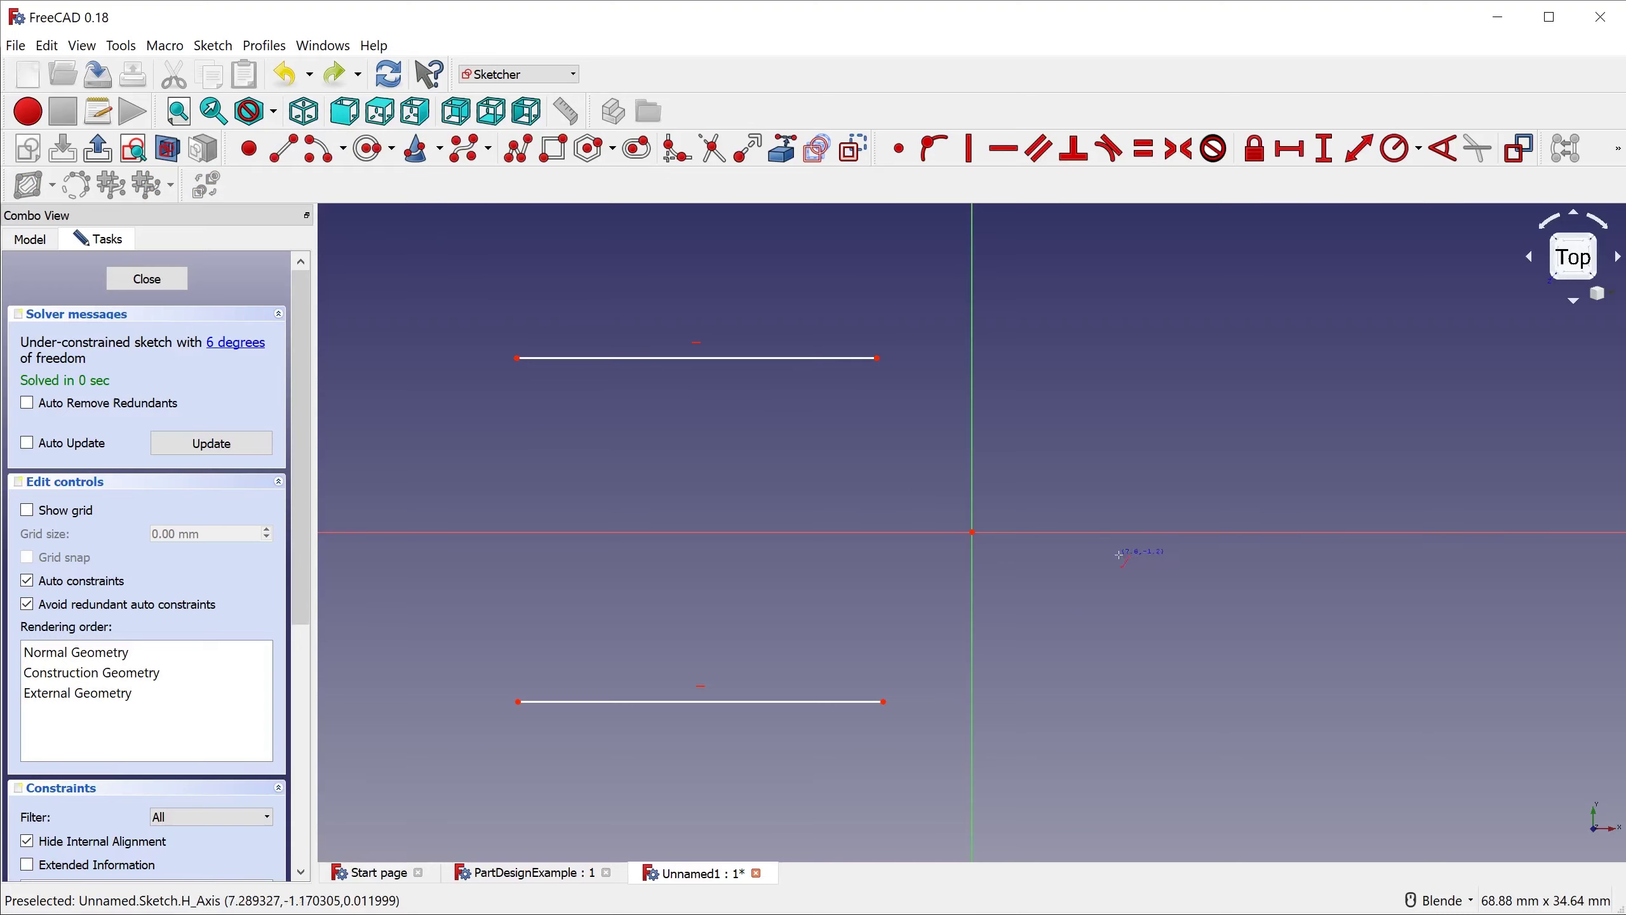
pyautogui.click(1163, 558)
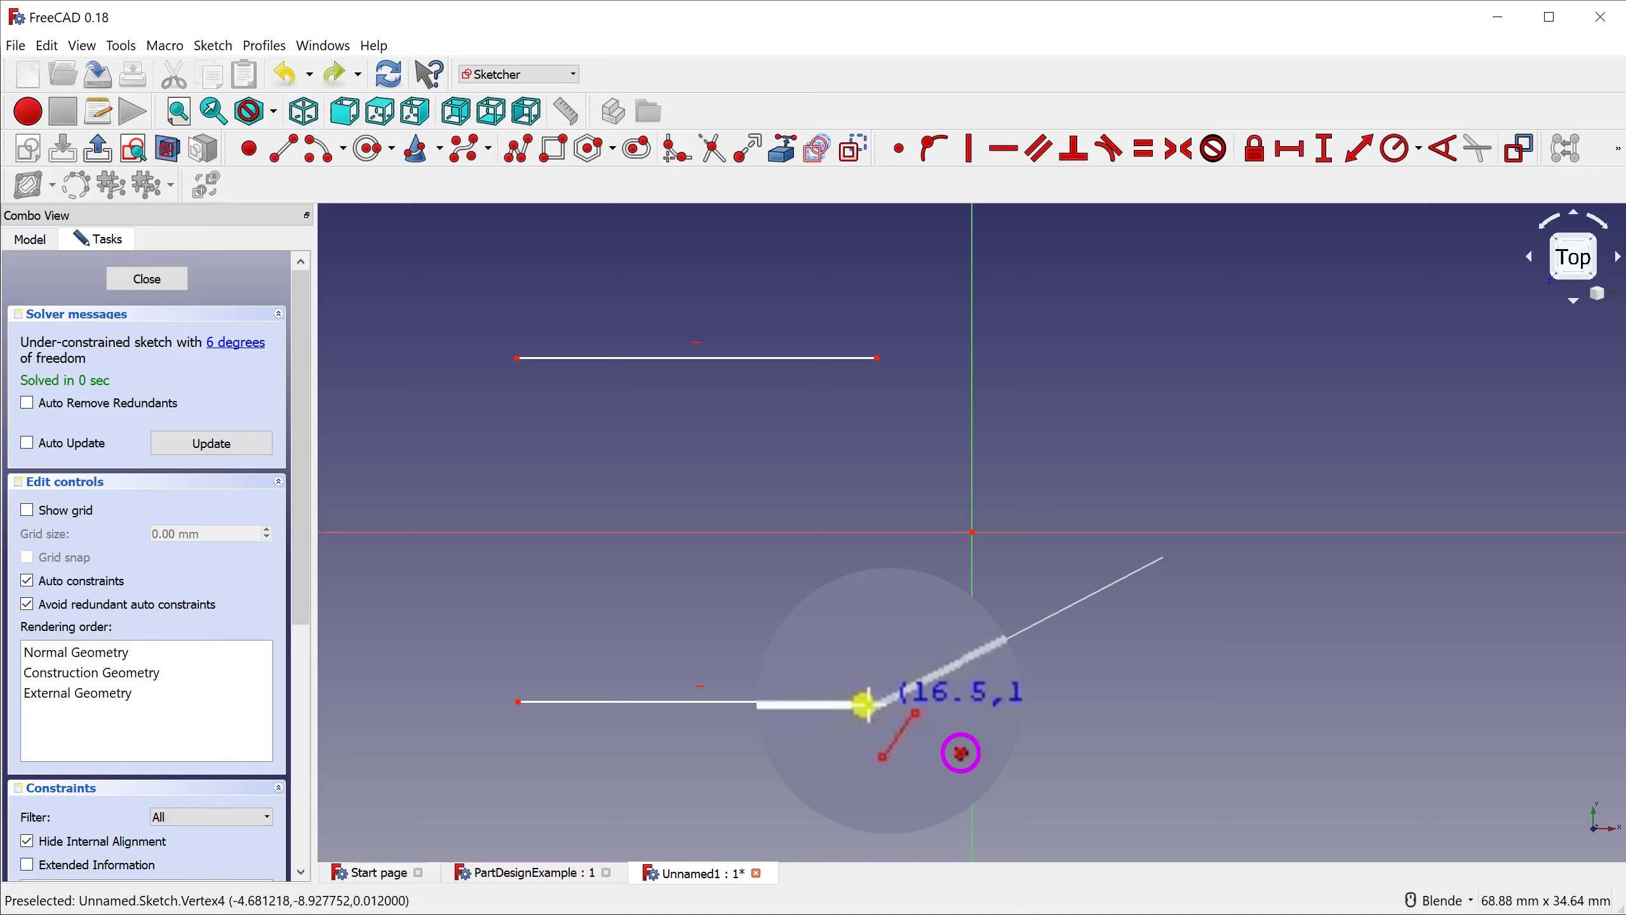
pyautogui.click(884, 701)
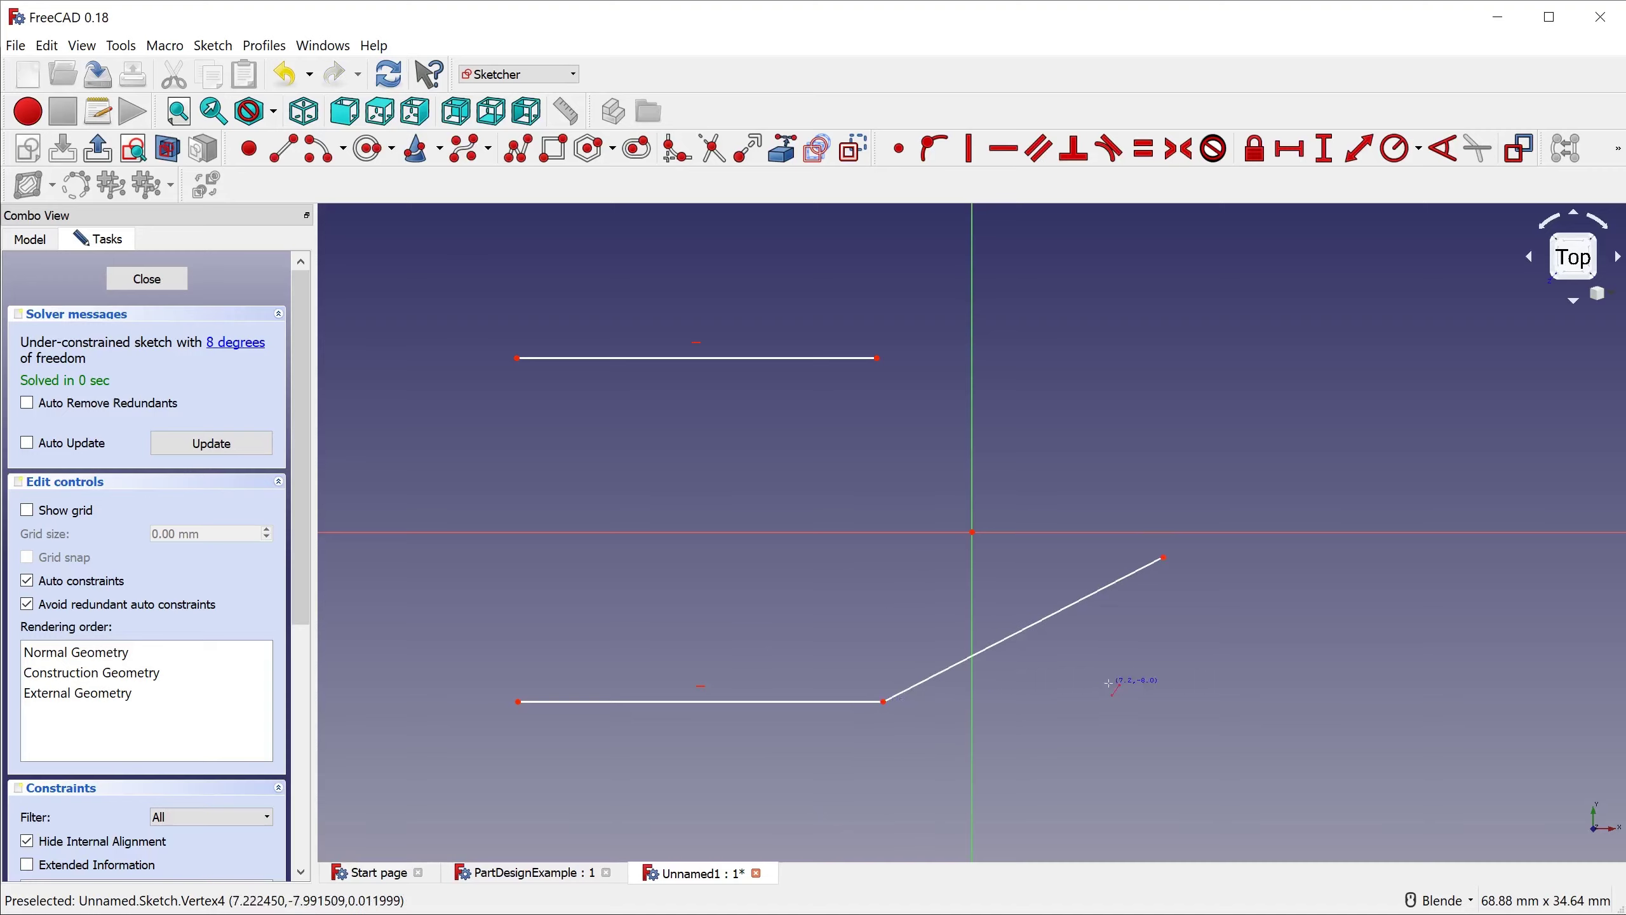
# Step: Draw a separate slanted line in the lower-right quadrant, unconnected to the other lines
pyautogui.click(286, 149)
pyautogui.click(1367, 657)
pyautogui.click(1066, 760)
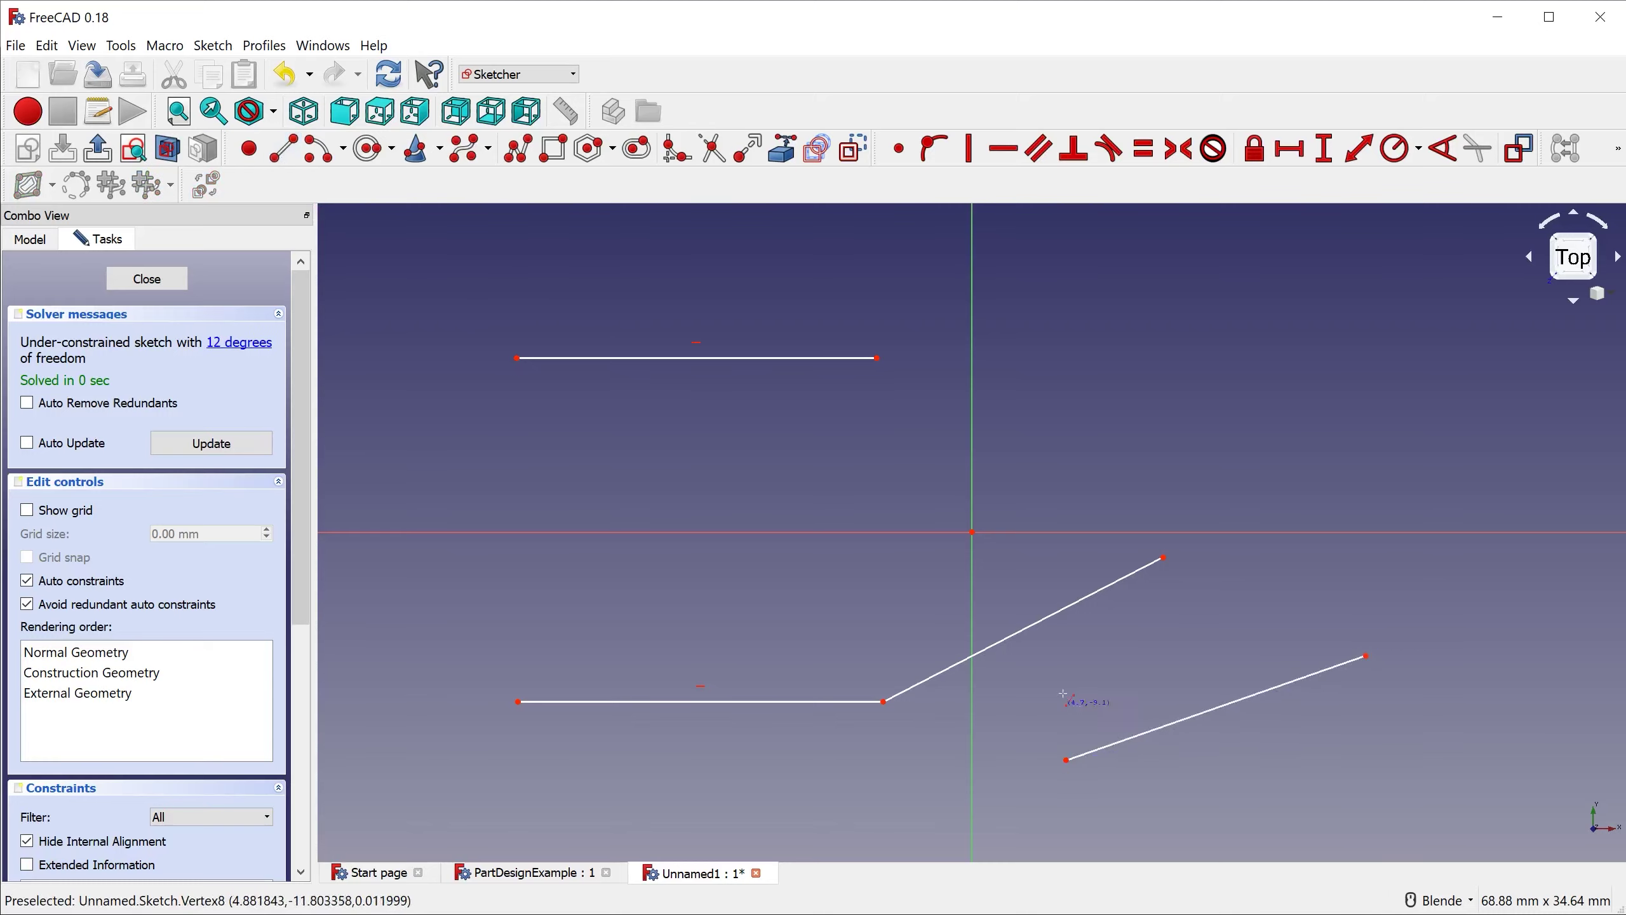
# Step: Make the separate line's lower endpoint coincident with the joint of the other two lines, and reposition the shared point
pyautogui.click(899, 148)
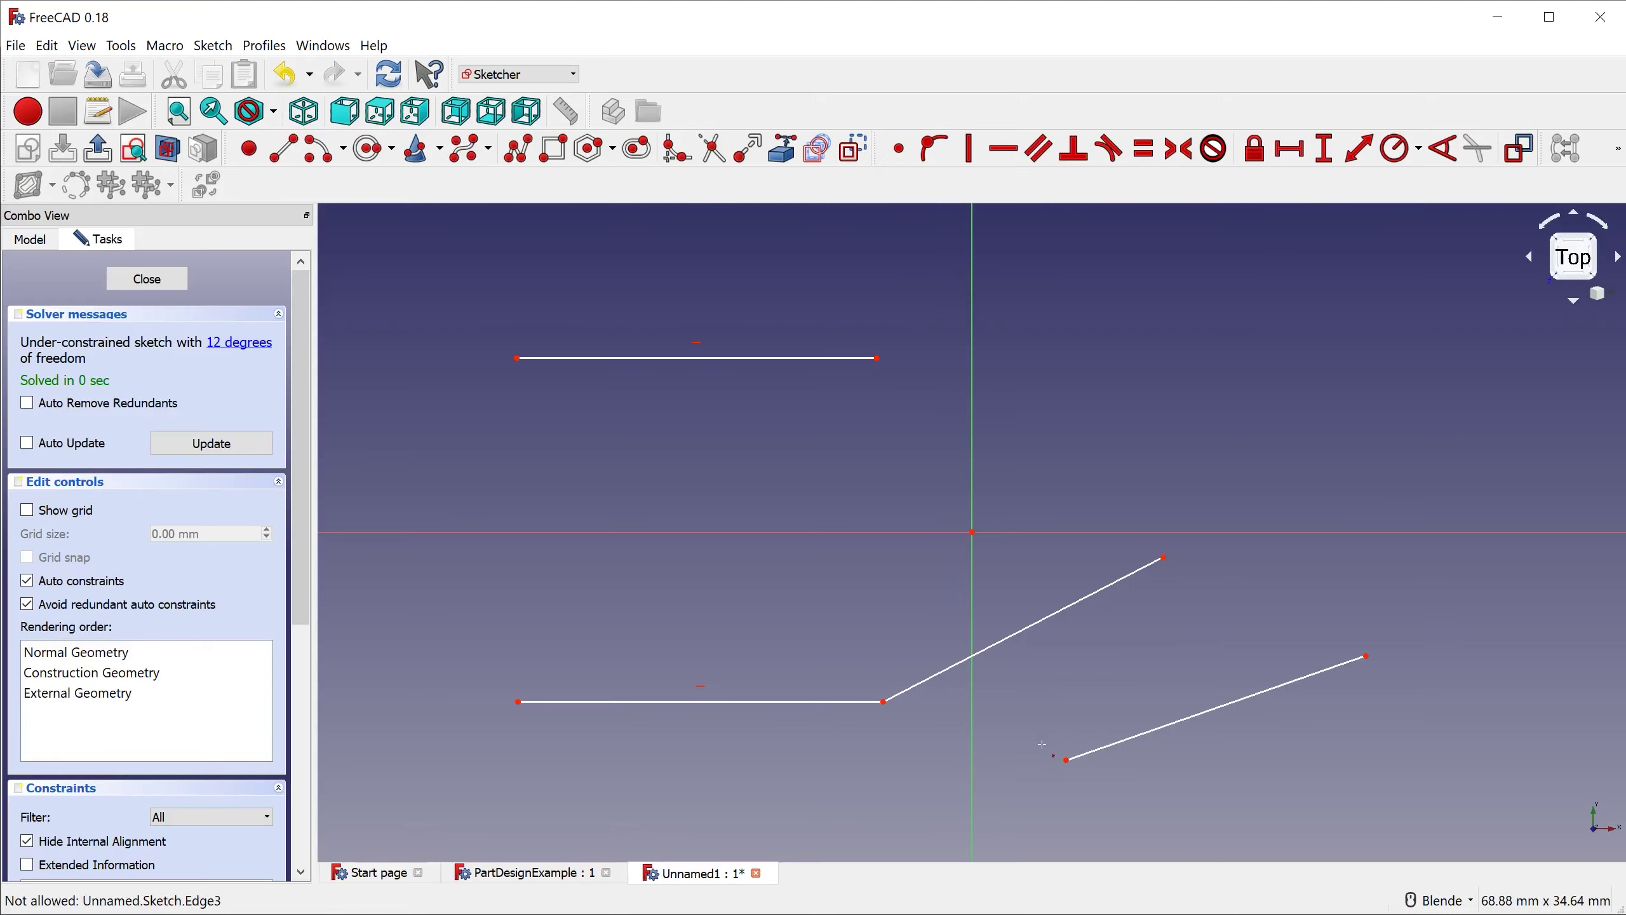
pyautogui.click(1065, 760)
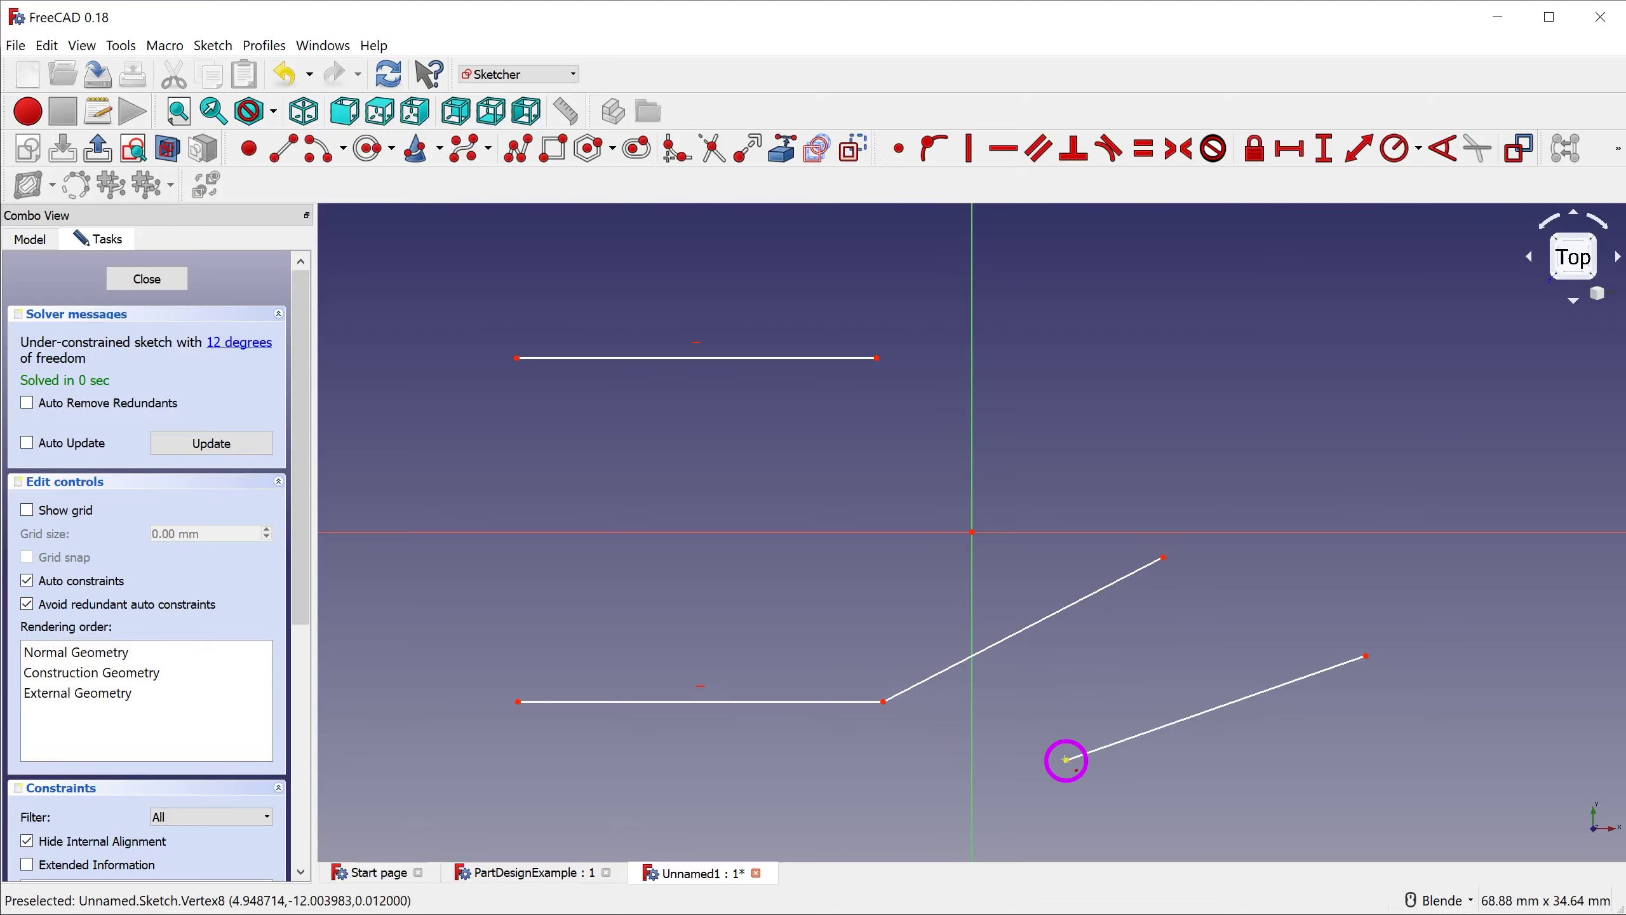
pyautogui.click(884, 701)
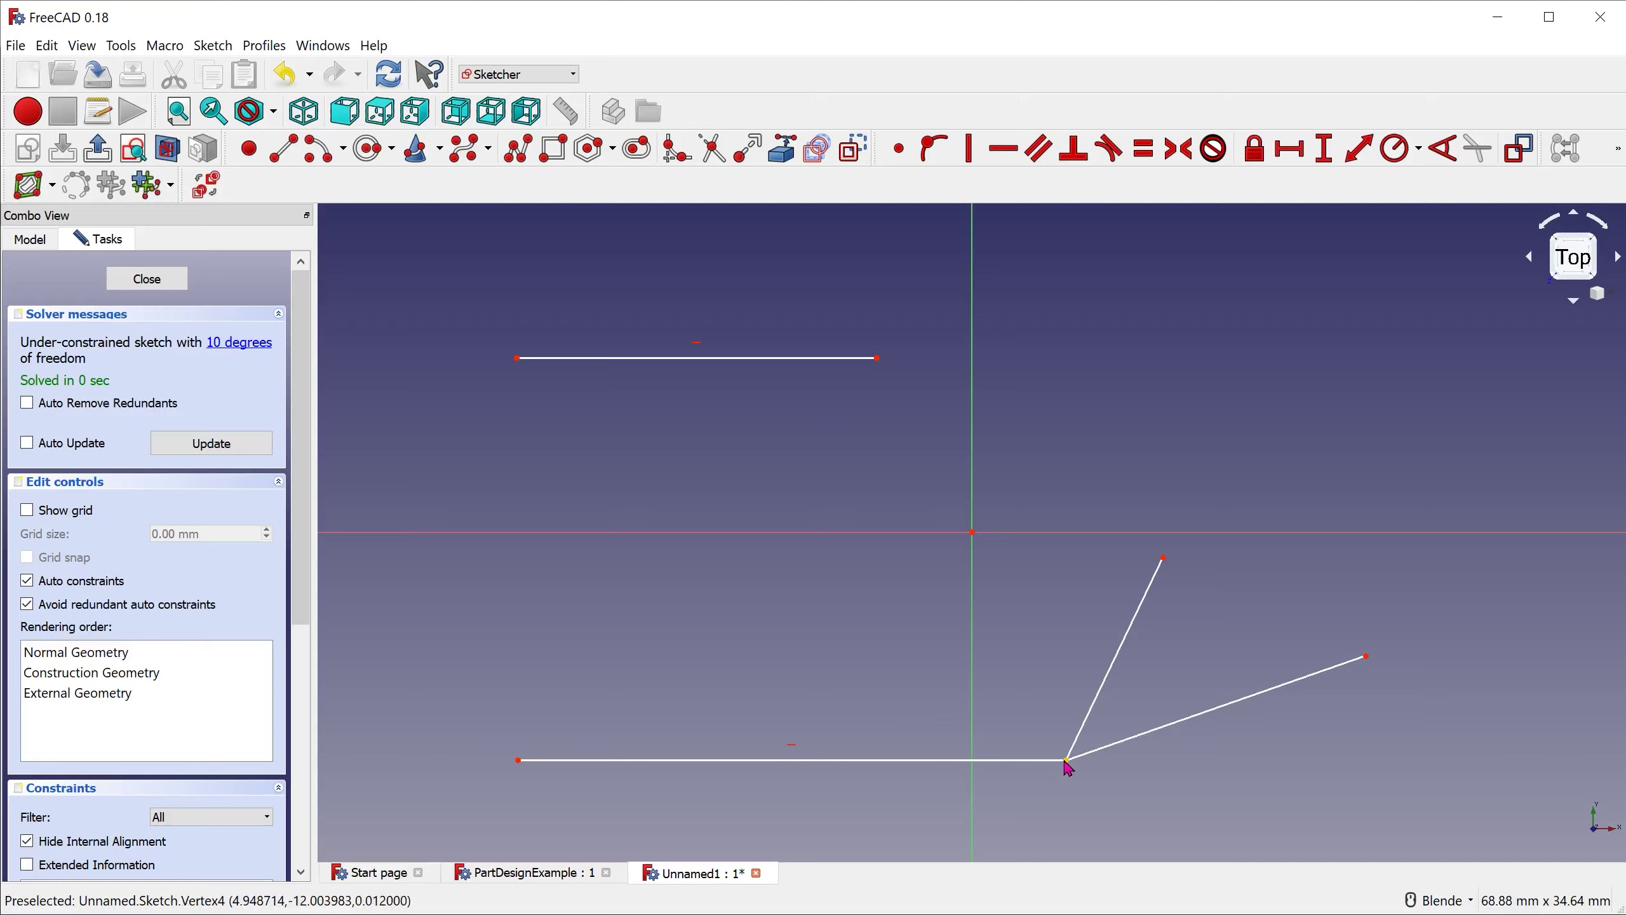
pyautogui.moveTo(1066, 761); pyautogui.dragTo(1024, 723)
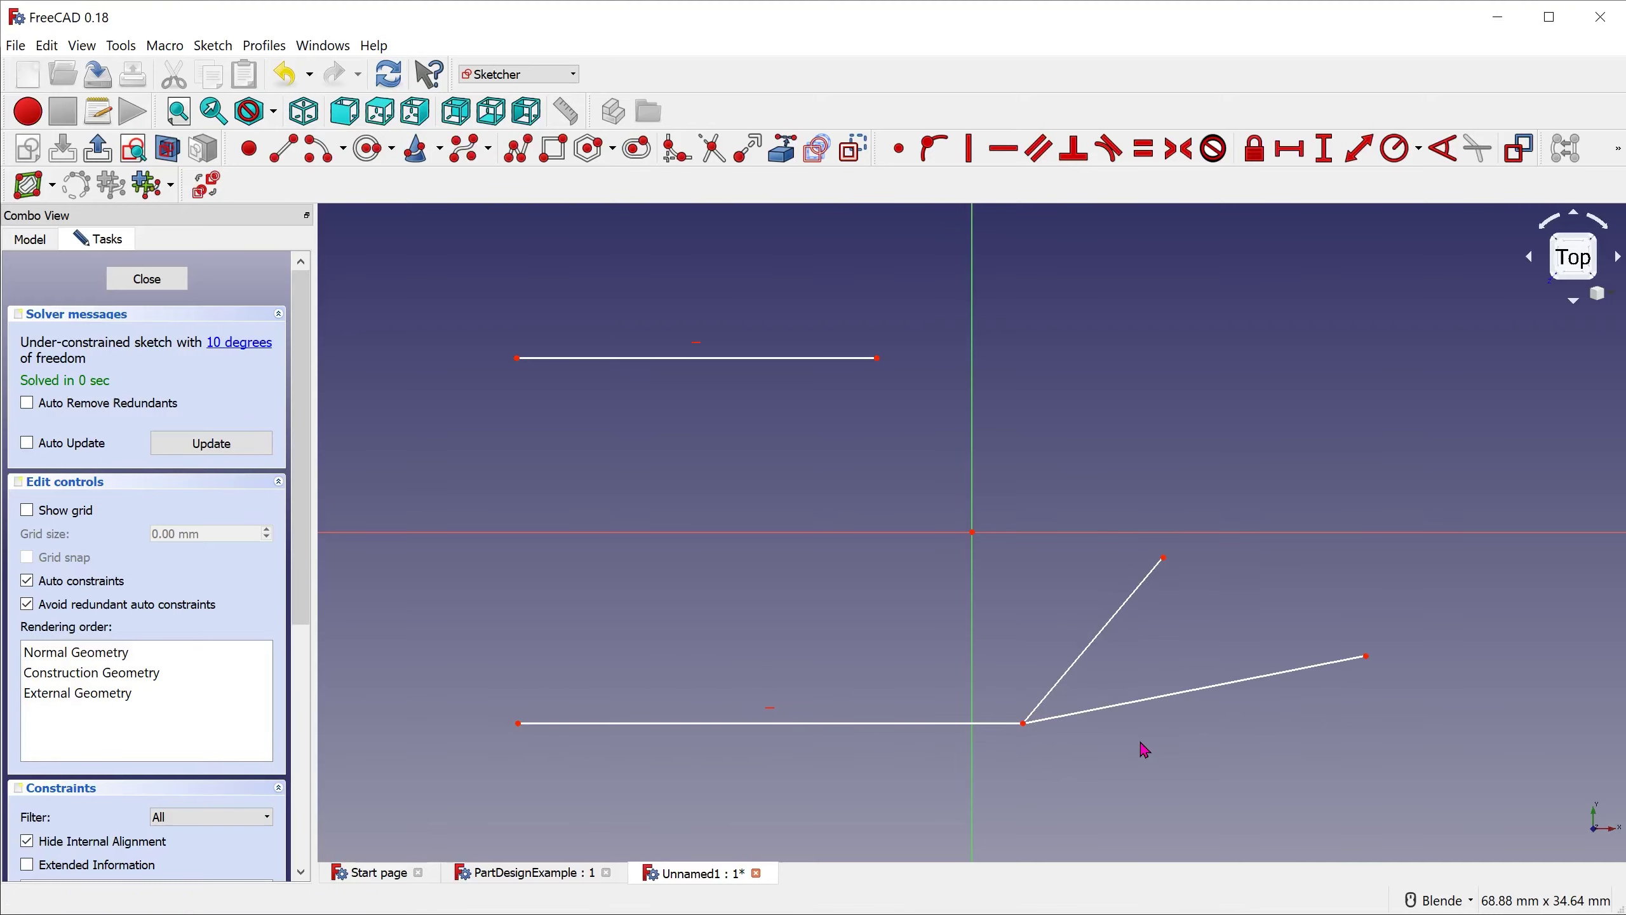
# Step: Draw a line from just above the horizontal axis up to the middle of the upper horizontal line, ending on that line
pyautogui.click(301, 163)
pyautogui.click(605, 486)
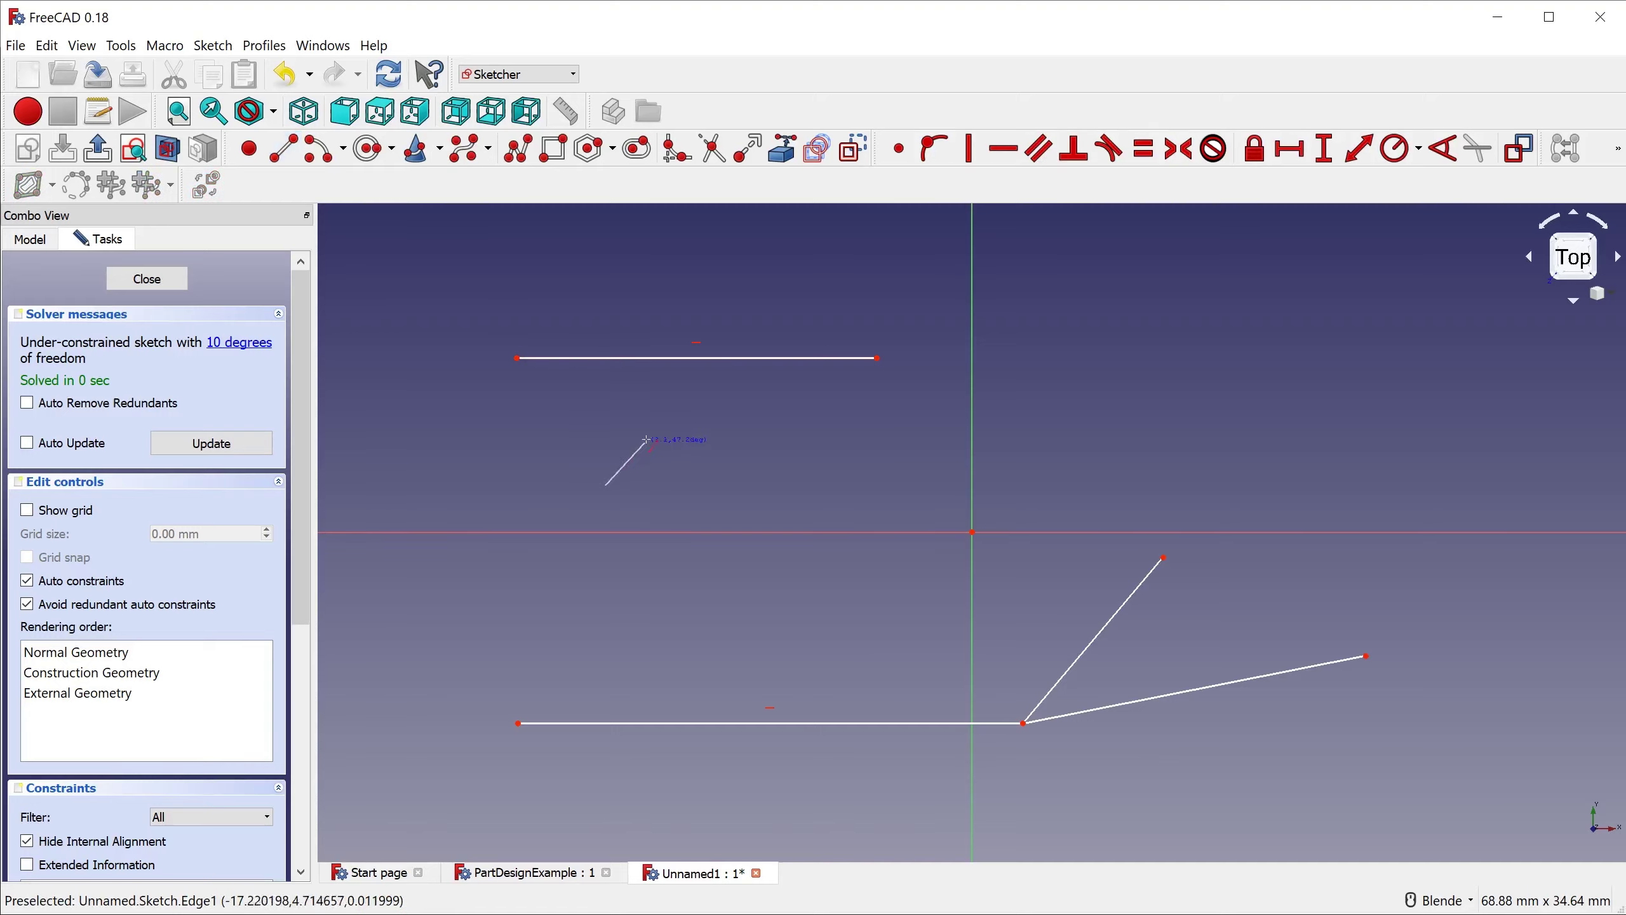
pyautogui.click(730, 361)
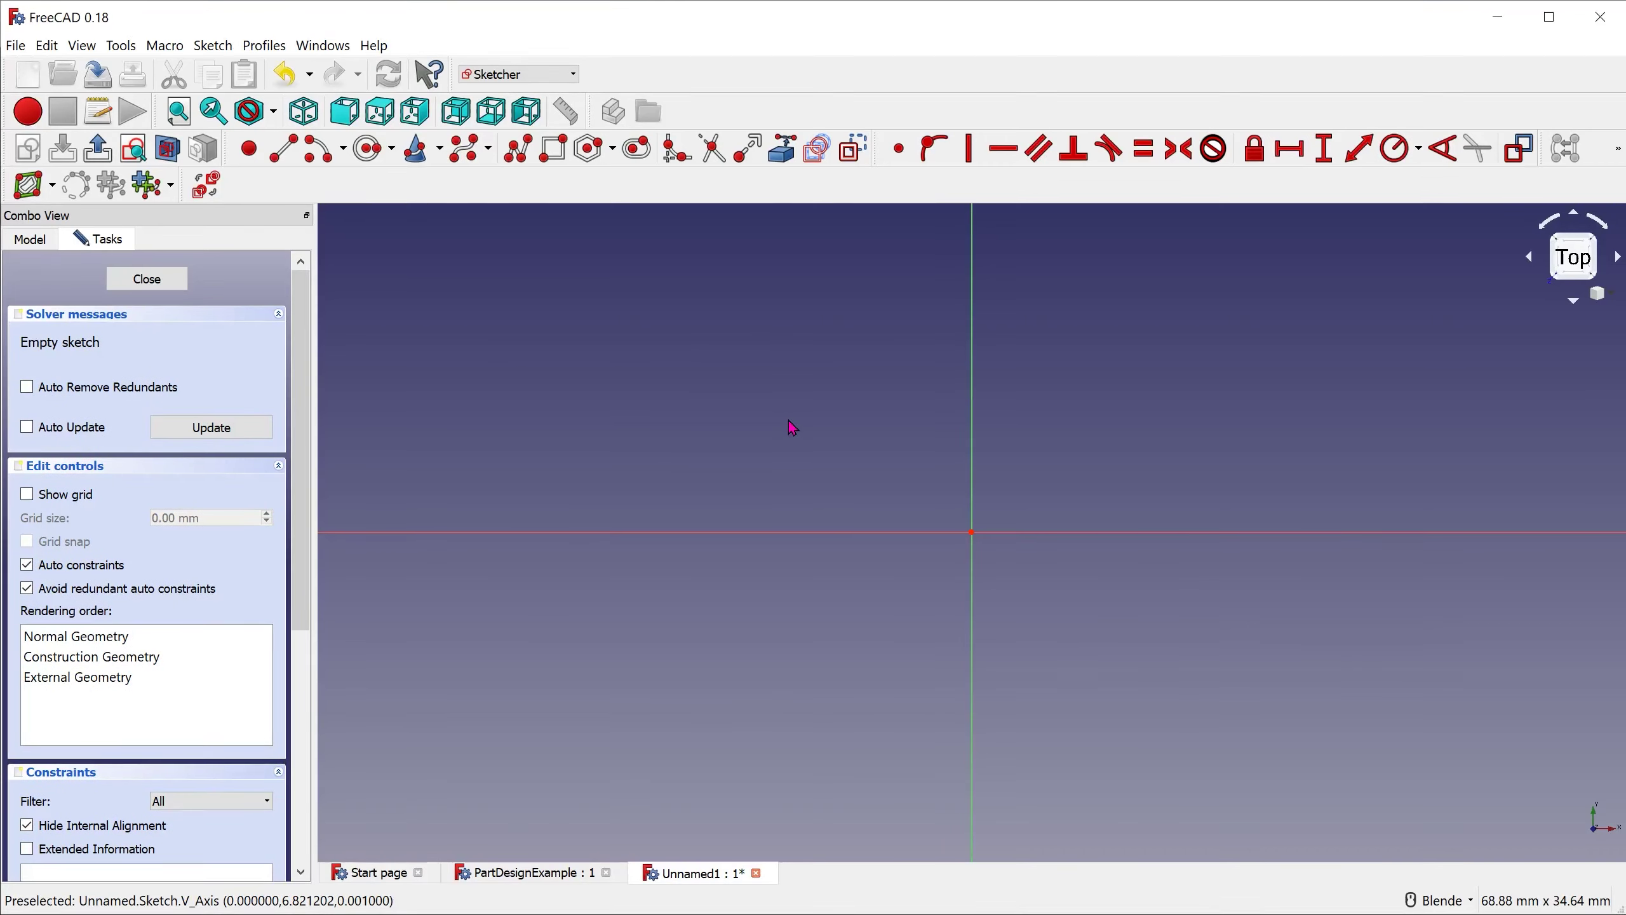
# Step: Draw a rectangle in the empty sketch with its lower-left corner on the origin
pyautogui.click(554, 149)
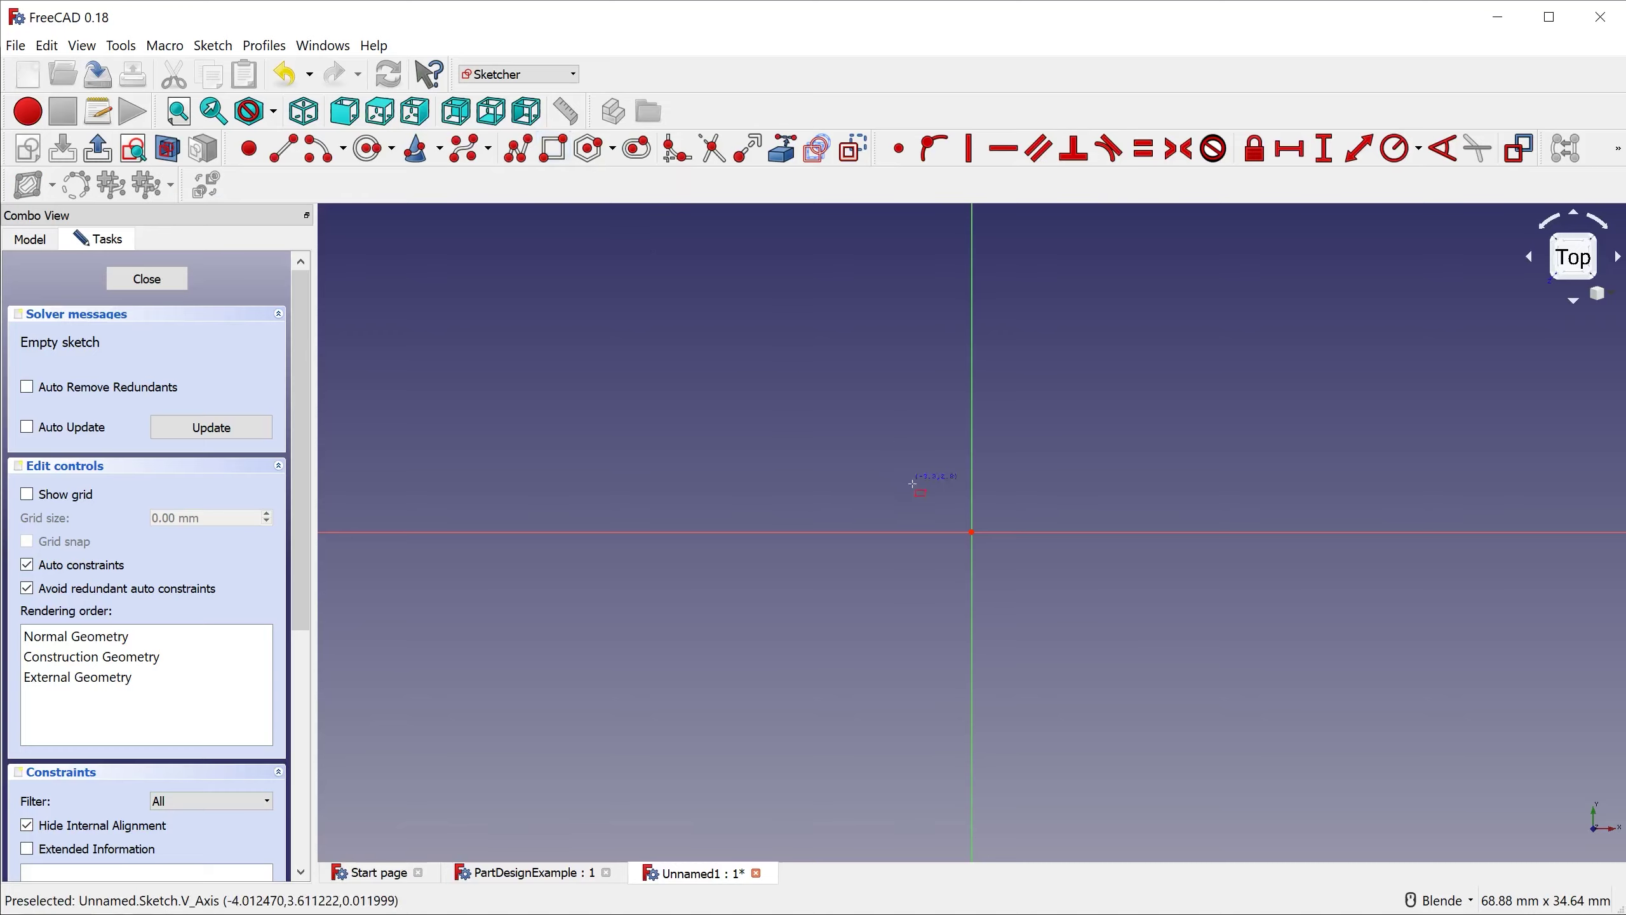
pyautogui.click(972, 531)
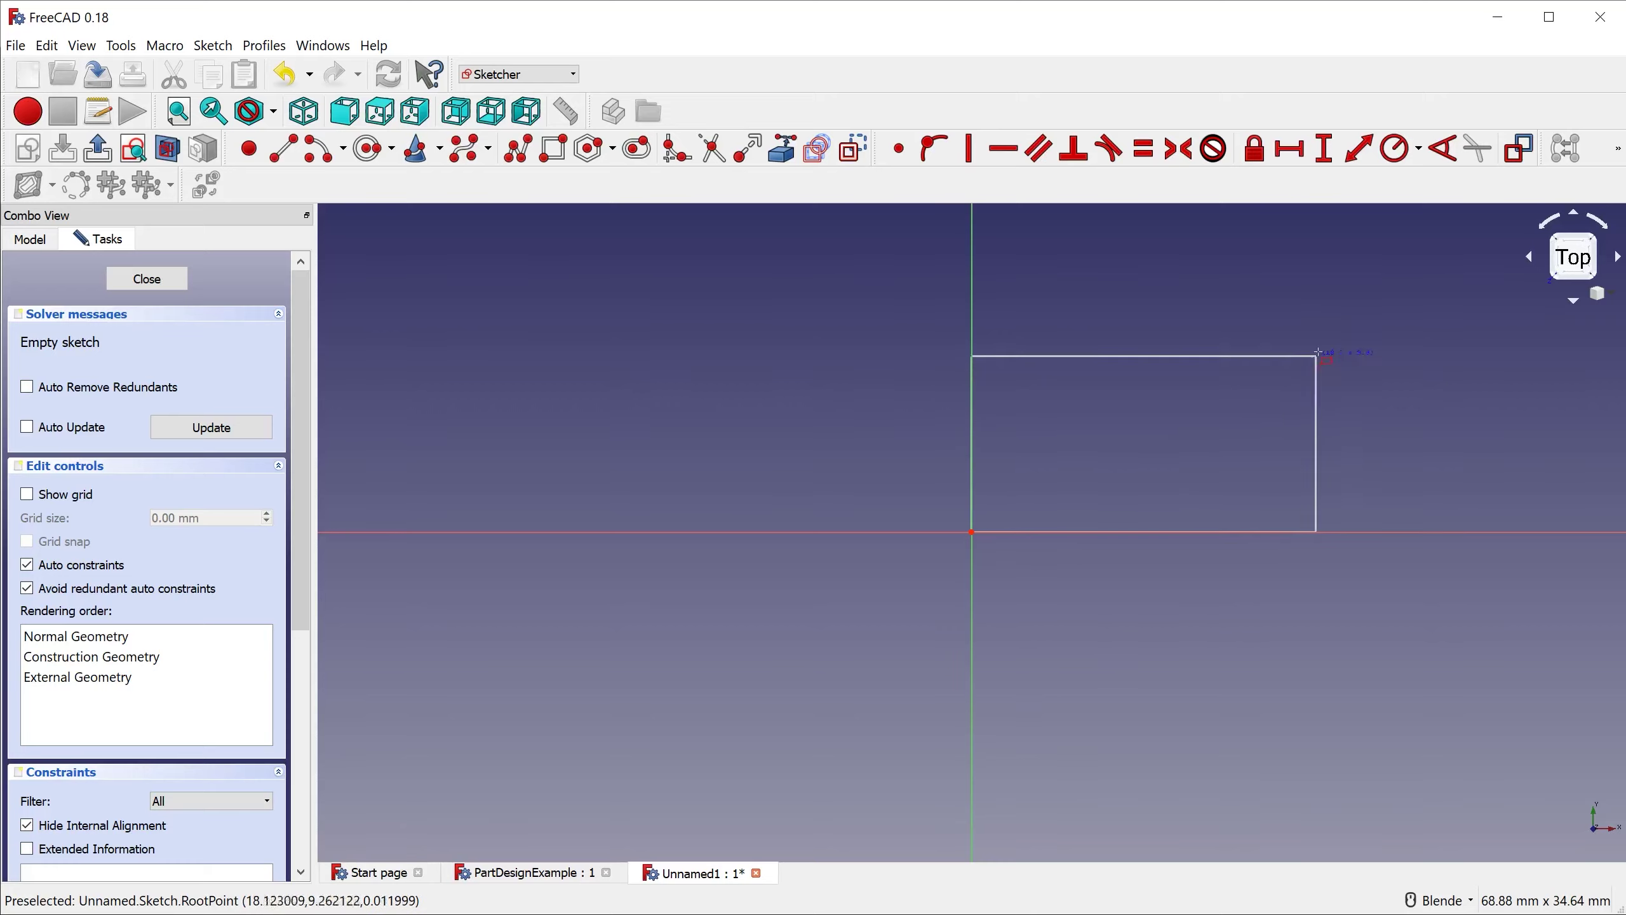
pyautogui.click(1335, 338)
# Step: Constrain the rectangle's top edge to 20 mm and its left edge to 10 mm
pyautogui.click(1359, 149)
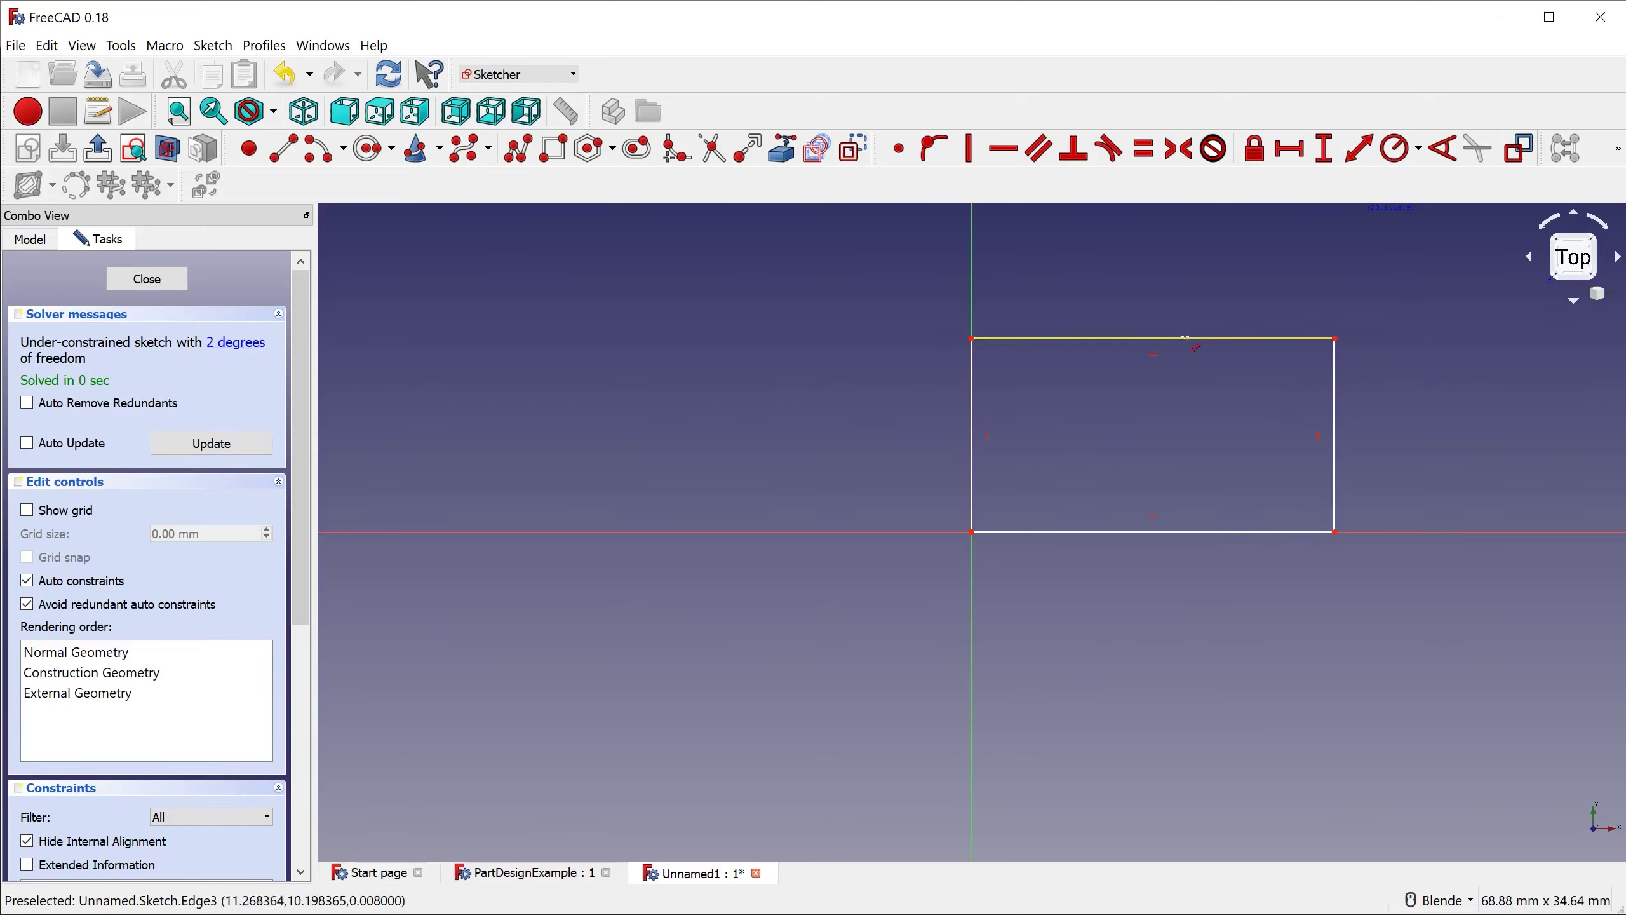
pyautogui.click(1183, 338)
pyautogui.write('20')
pyautogui.press('Return')
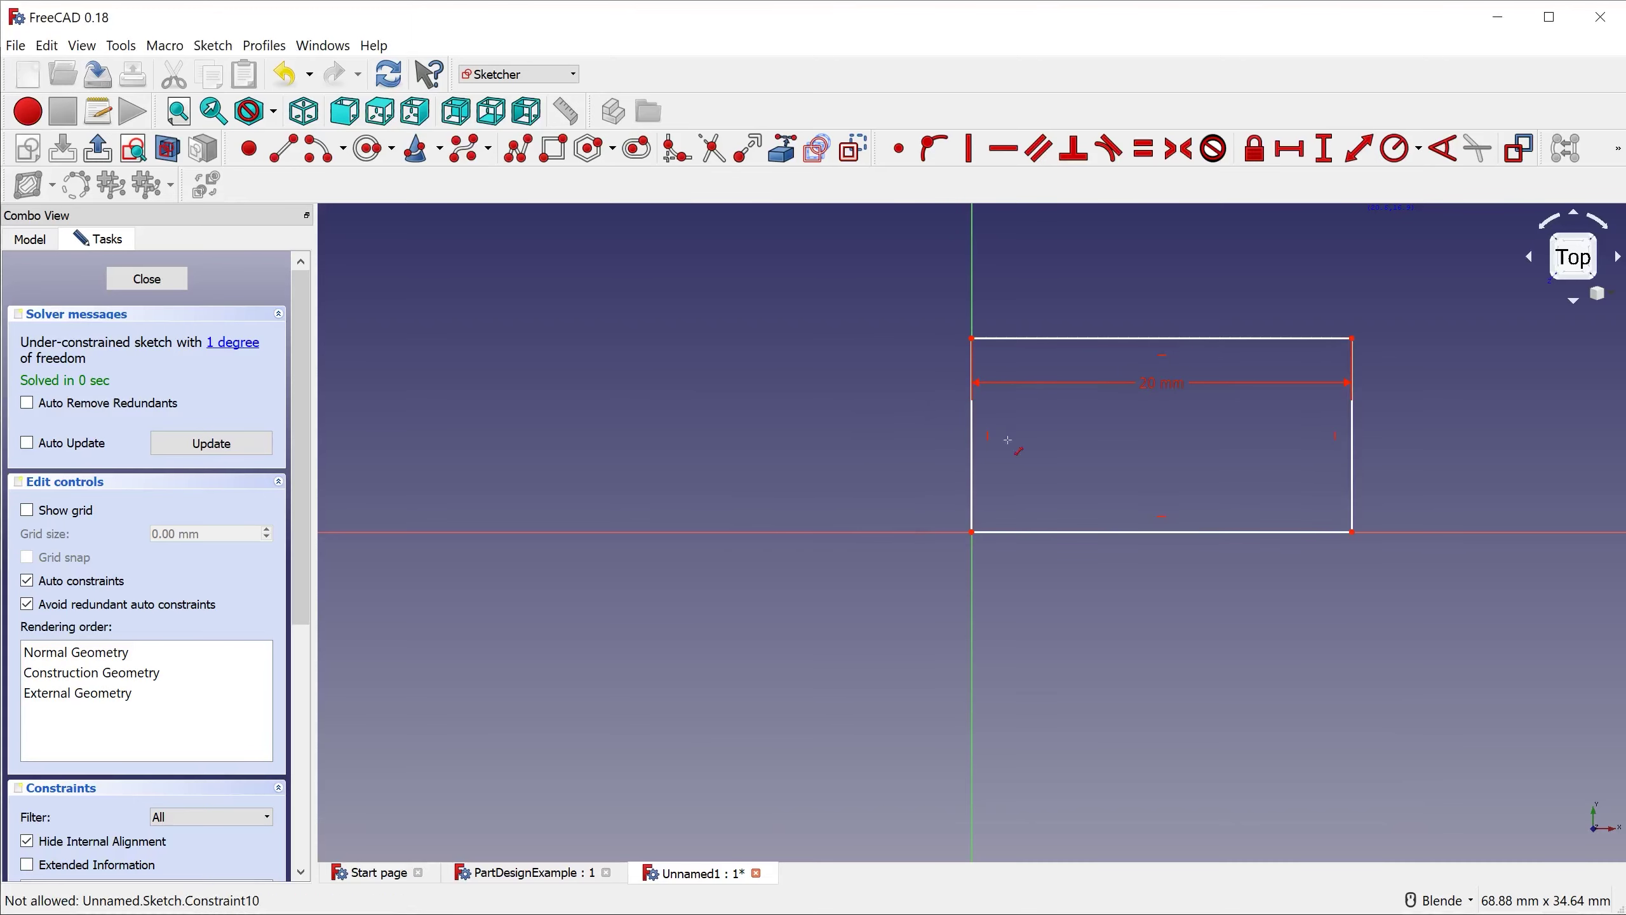
pyautogui.click(972, 472)
pyautogui.write('i10')
pyautogui.press('Return')
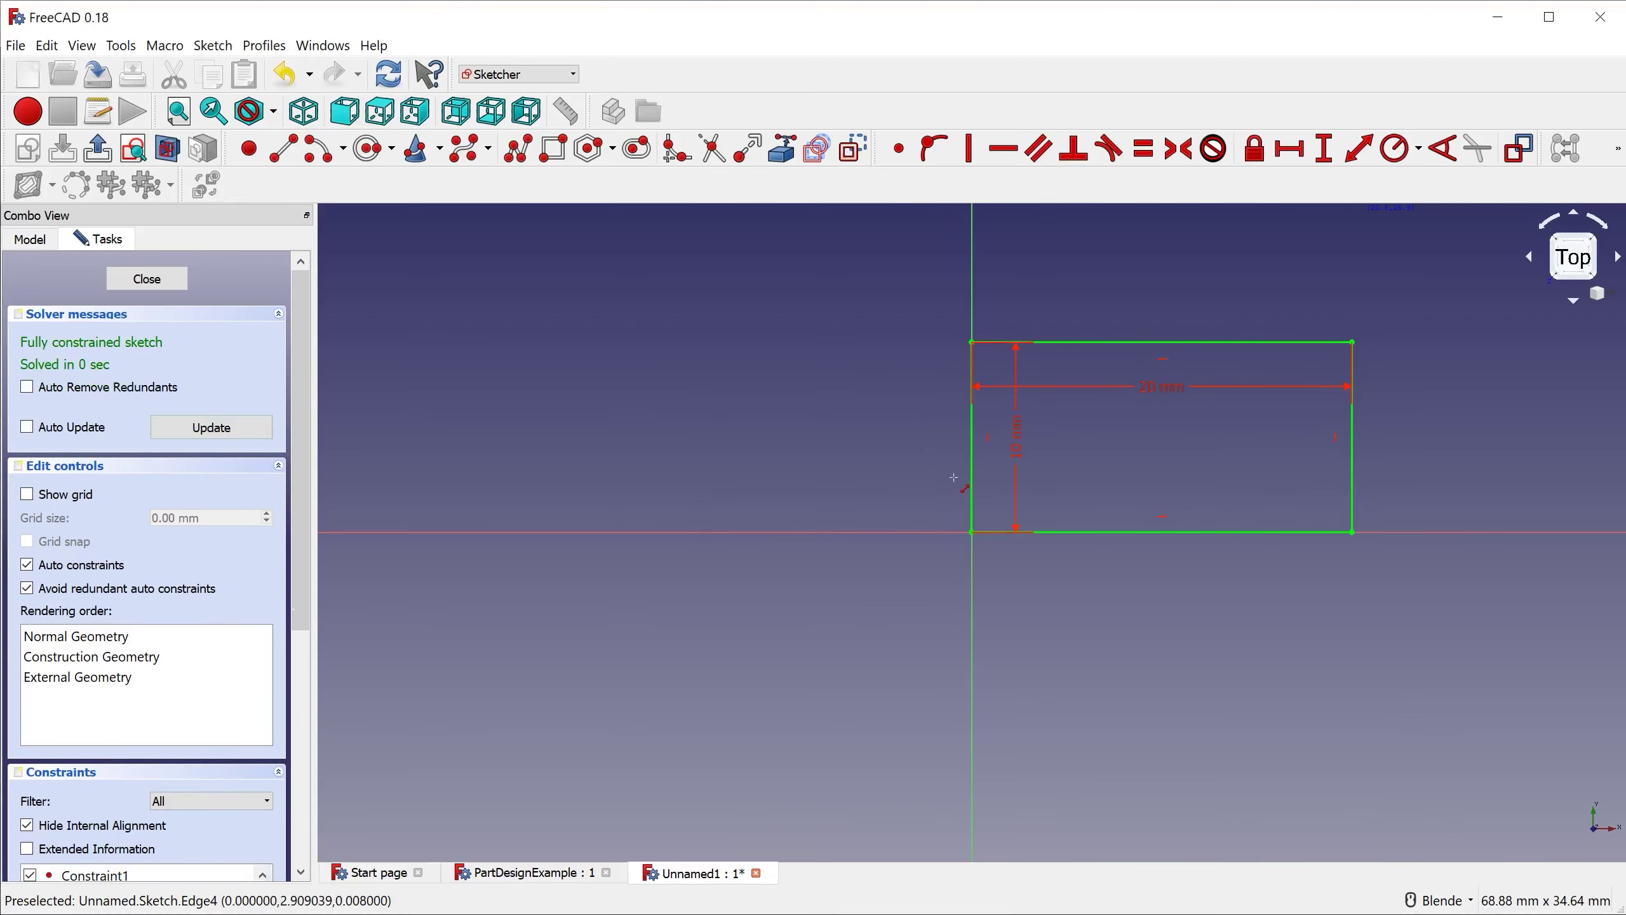
# Step: Finish the rectangle sketch and pad it to a length of 16 mm
pyautogui.scroll(4, 1334, 351)
pyautogui.scroll(-2, 538, 369)
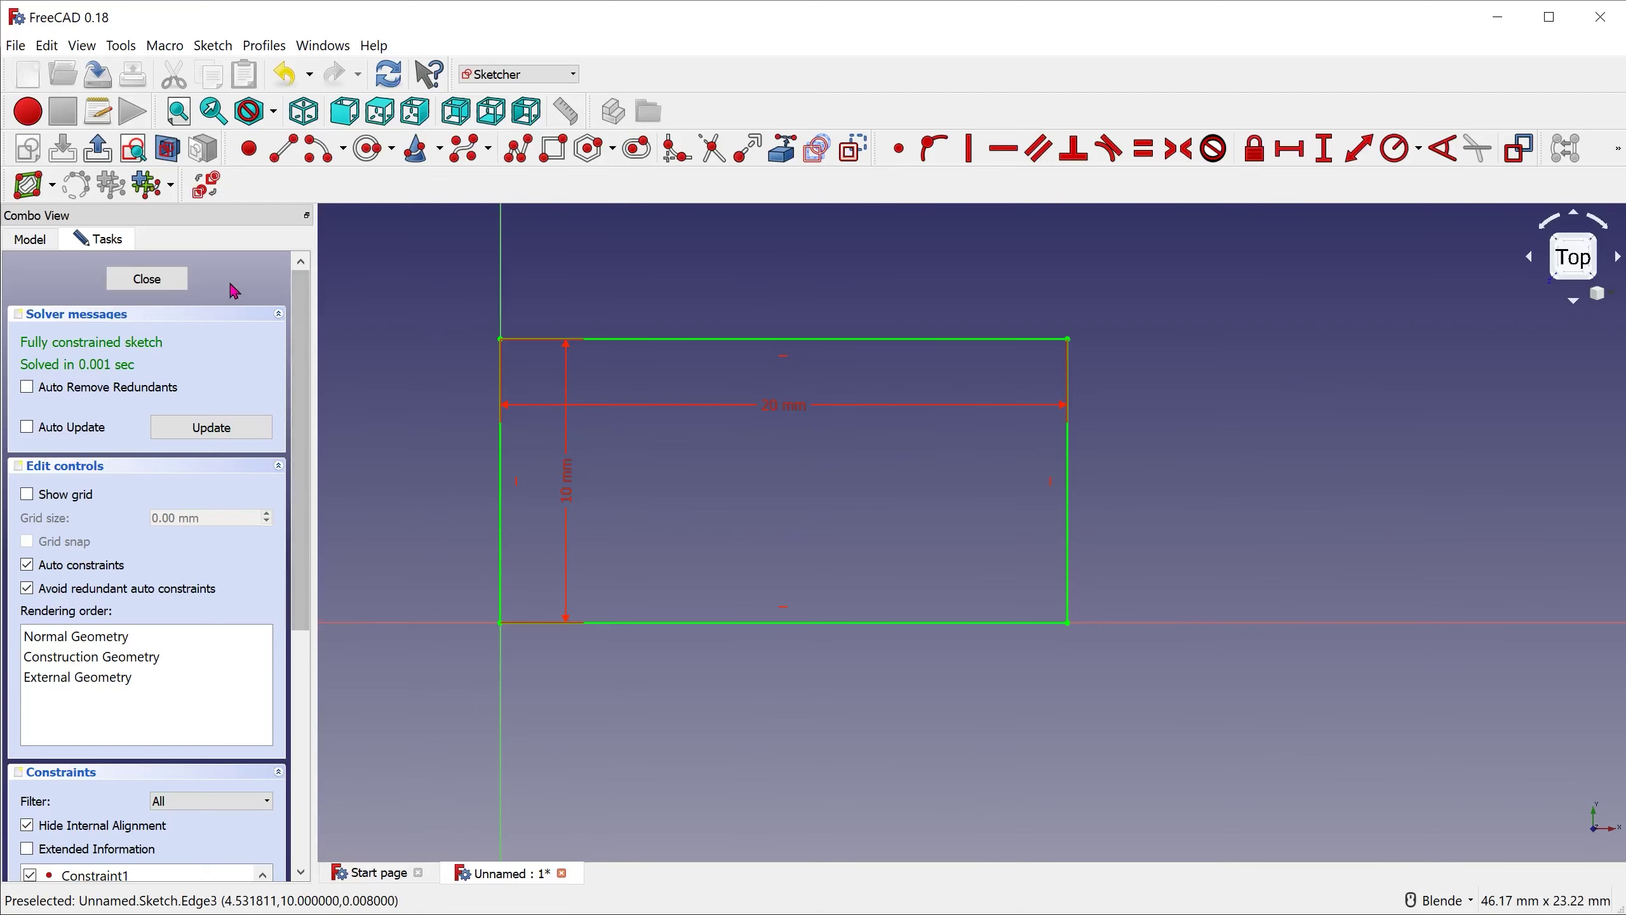
pyautogui.click(147, 279)
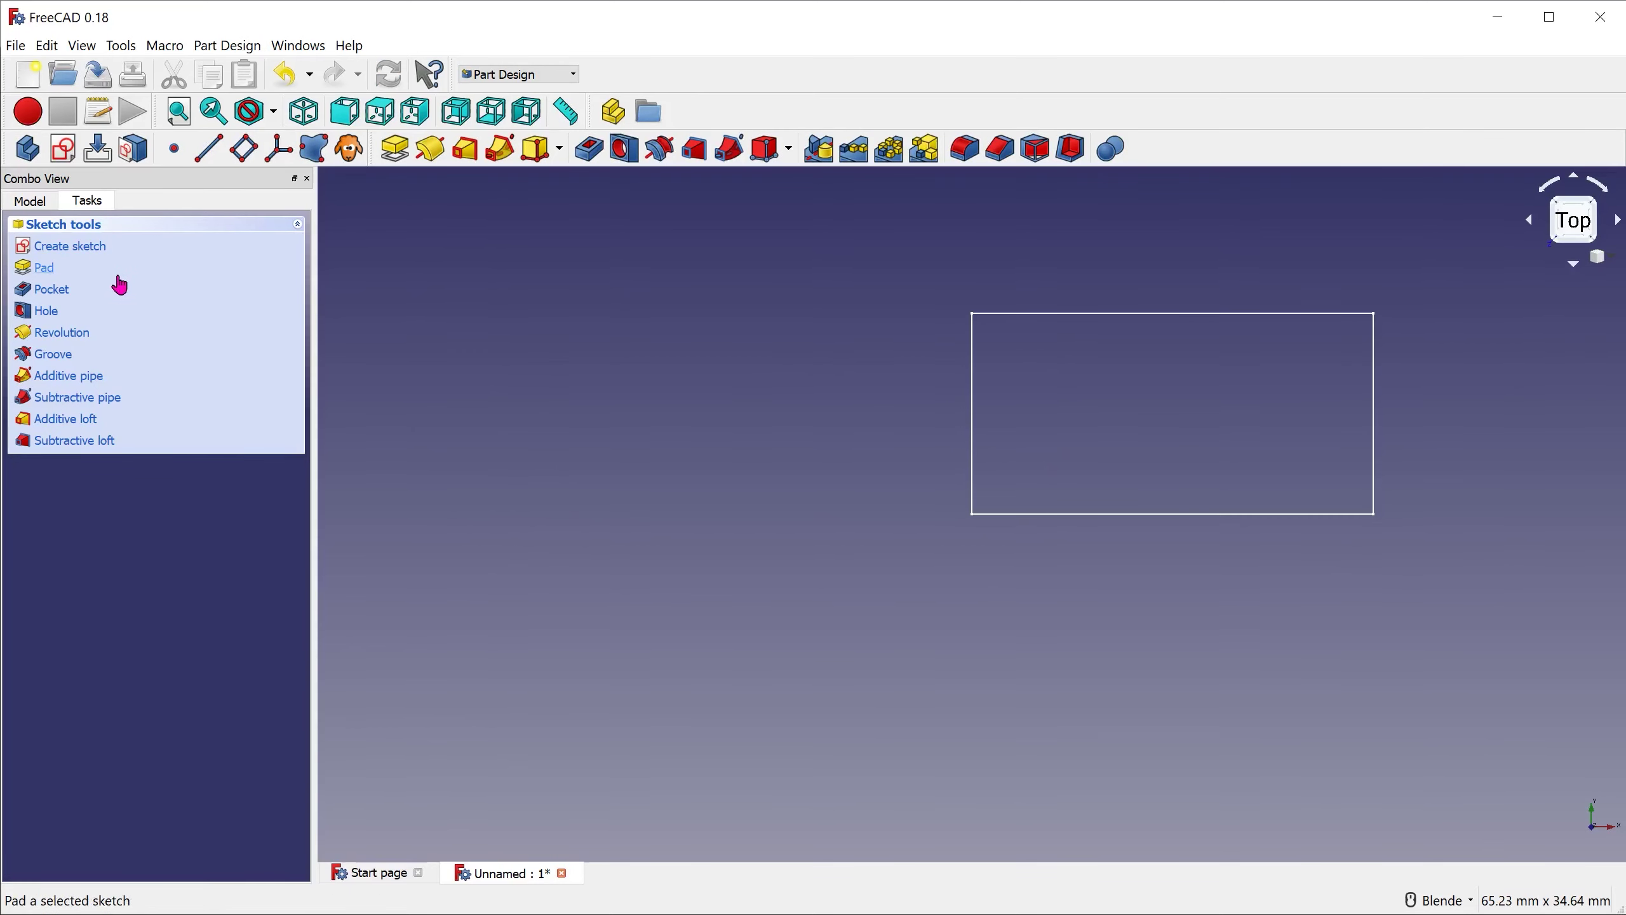
pyautogui.click(54, 274)
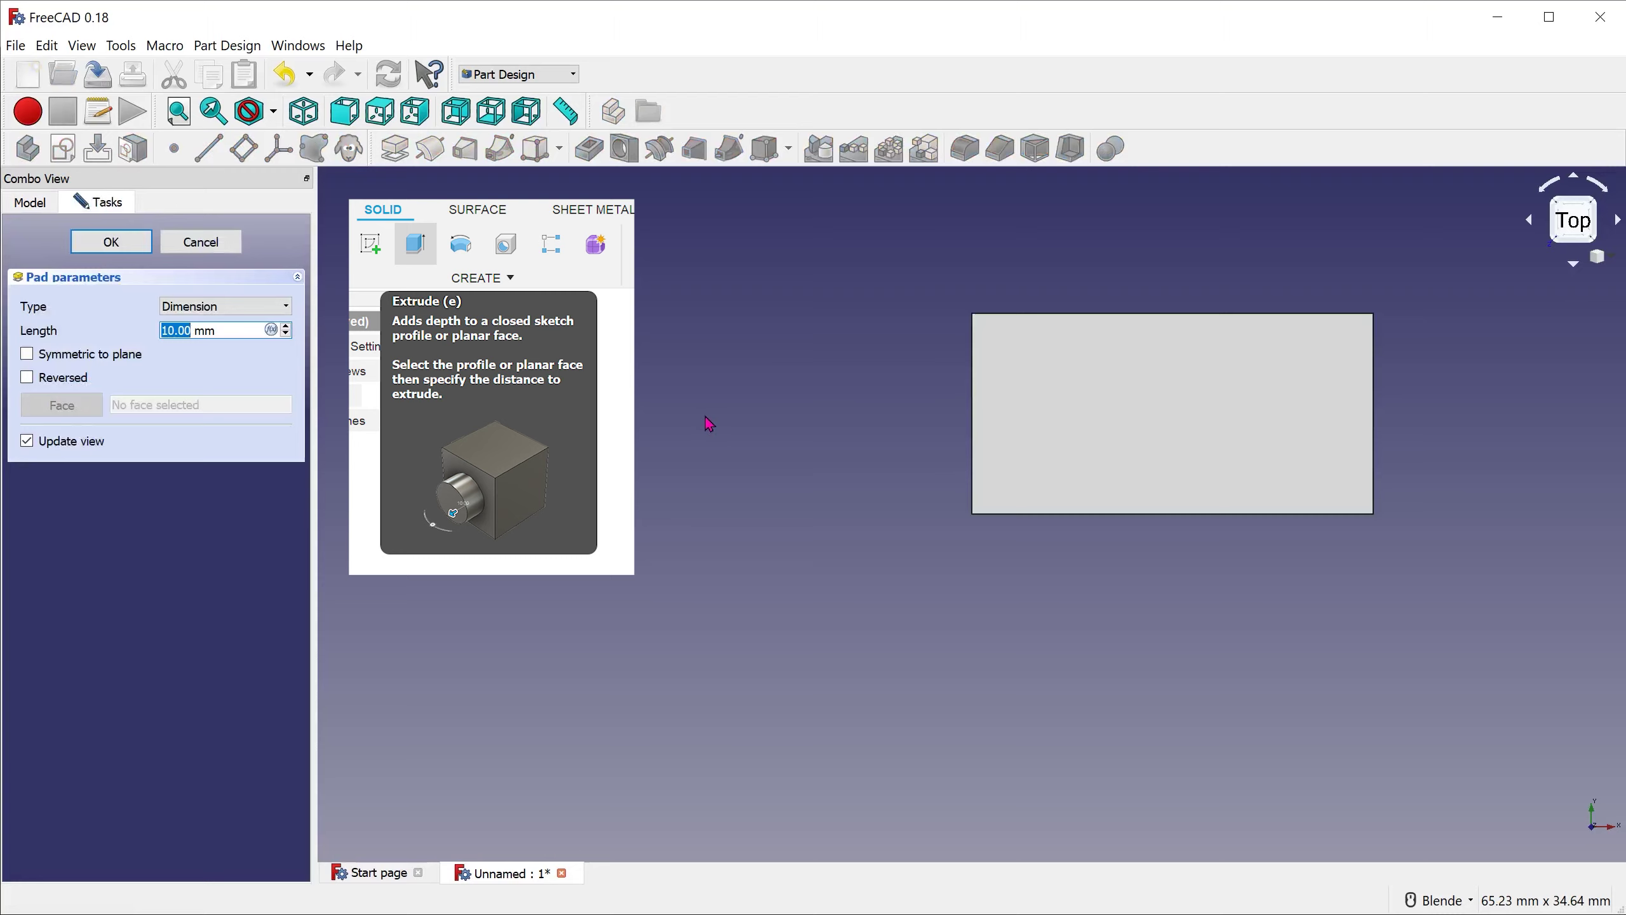
pyautogui.keyDown('shift'); pyautogui.moveTo(705, 425); pyautogui.dragTo(472, 414, button='middle'); pyautogui.keyUp('shift')
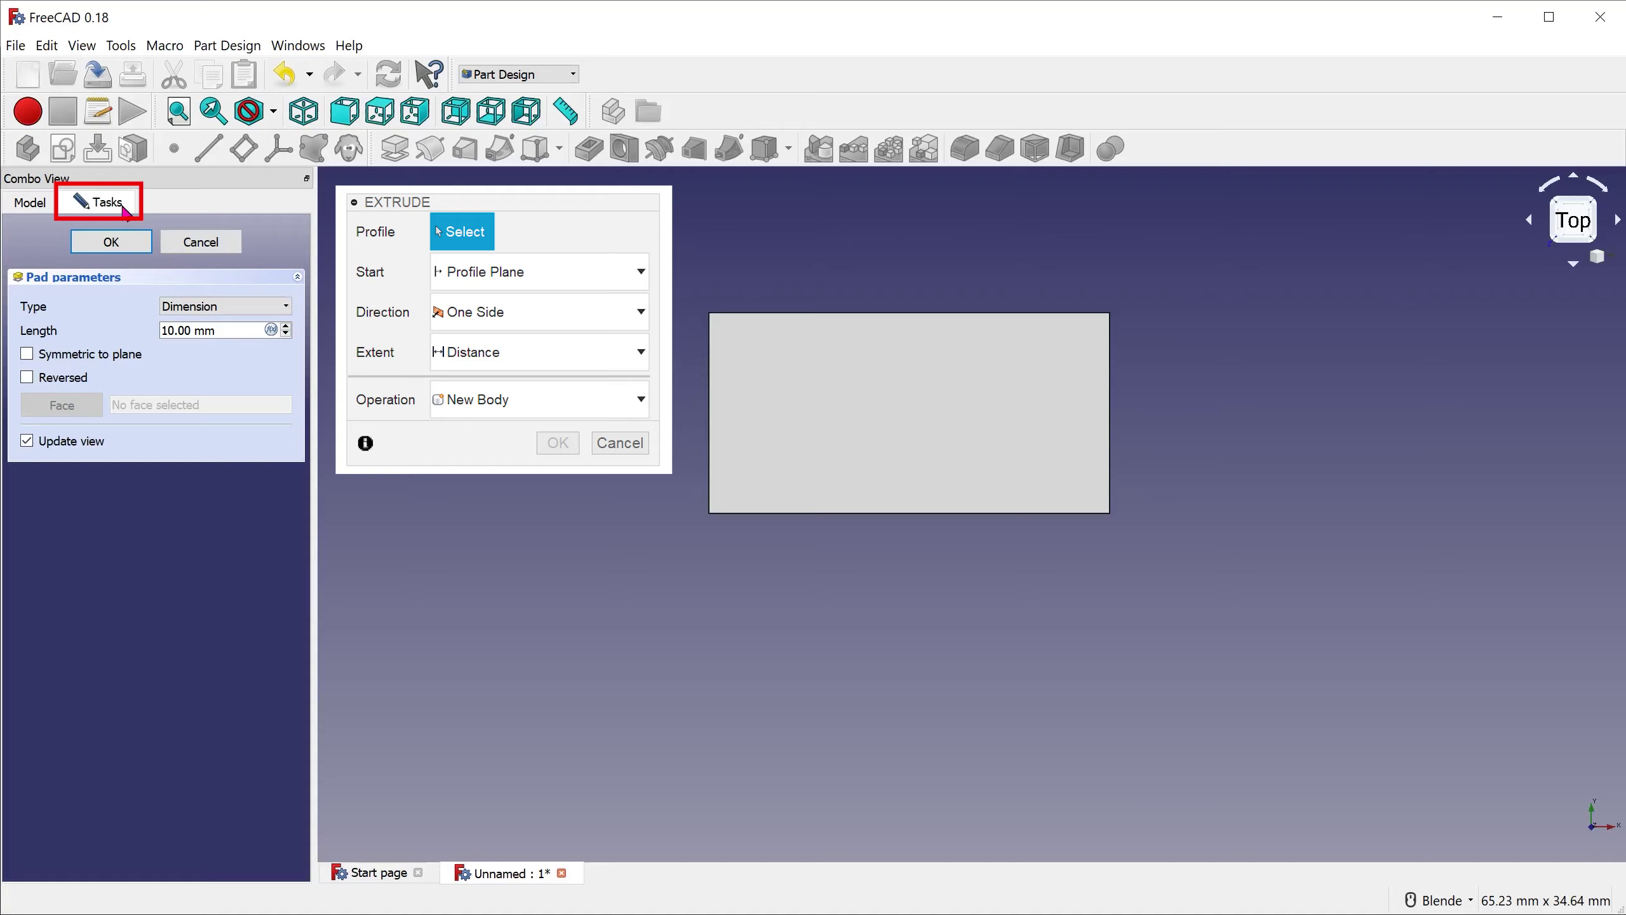
pyautogui.moveTo(443, 395); pyautogui.dragTo(554, 493, button='middle')
pyautogui.click(286, 326)
pyautogui.click(286, 326)
pyautogui.click(286, 326)
pyautogui.click(285, 325)
pyautogui.click(286, 326)
pyautogui.click(286, 325)
pyautogui.click(110, 242)
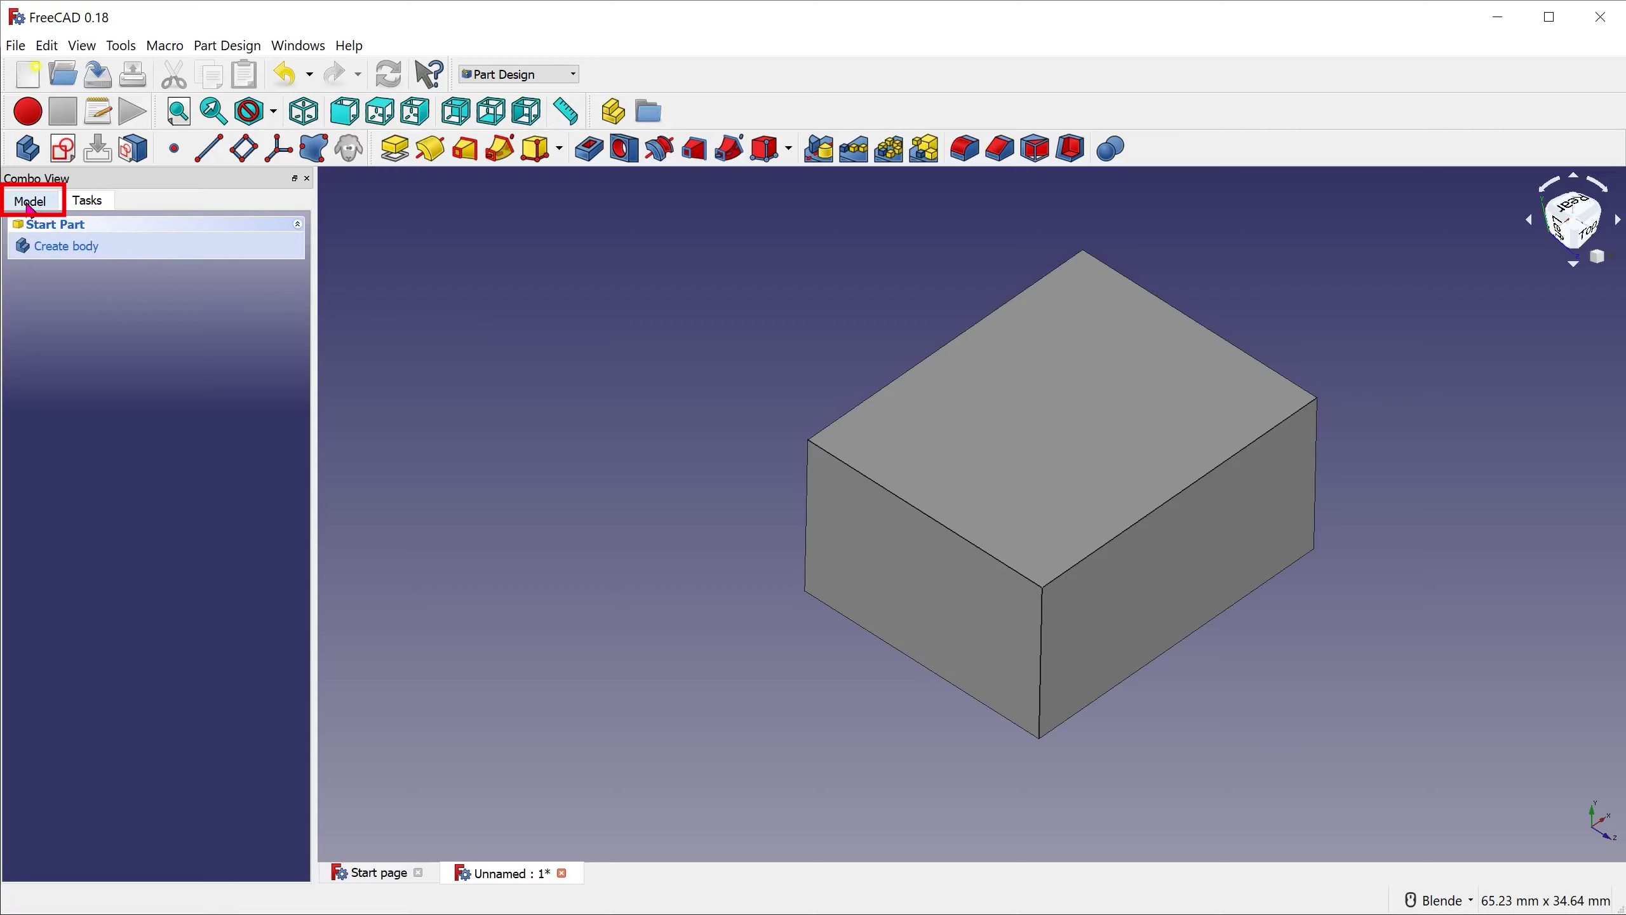
# Step: Show the model tree and expand the body's Origin and Pad entries to examine their contents
pyautogui.click(30, 202)
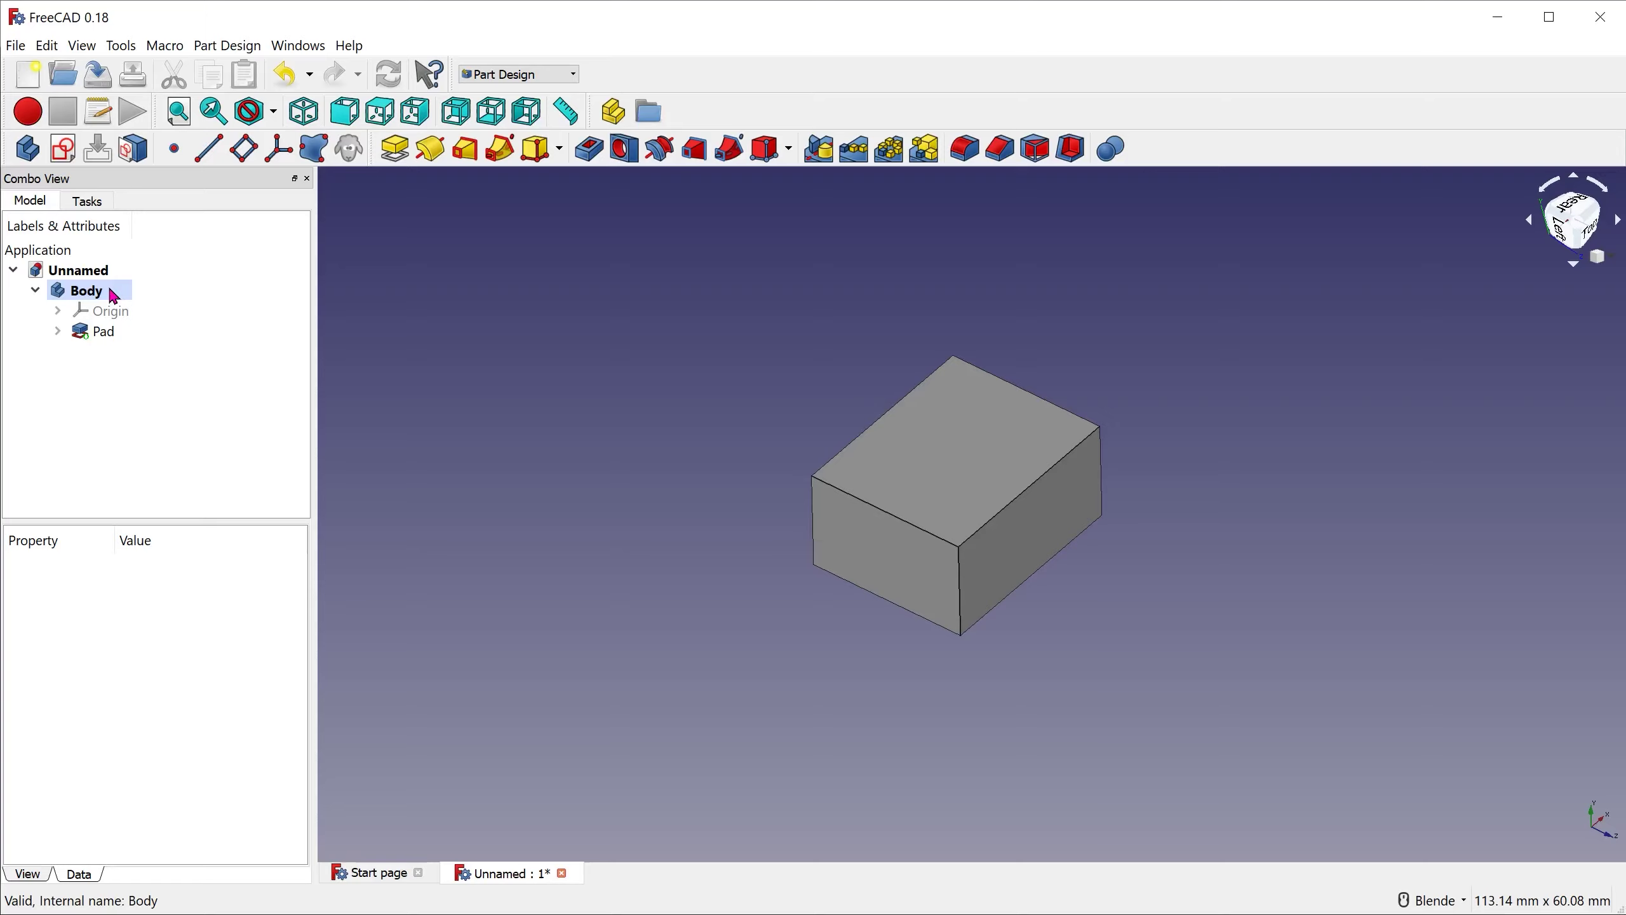
pyautogui.click(58, 312)
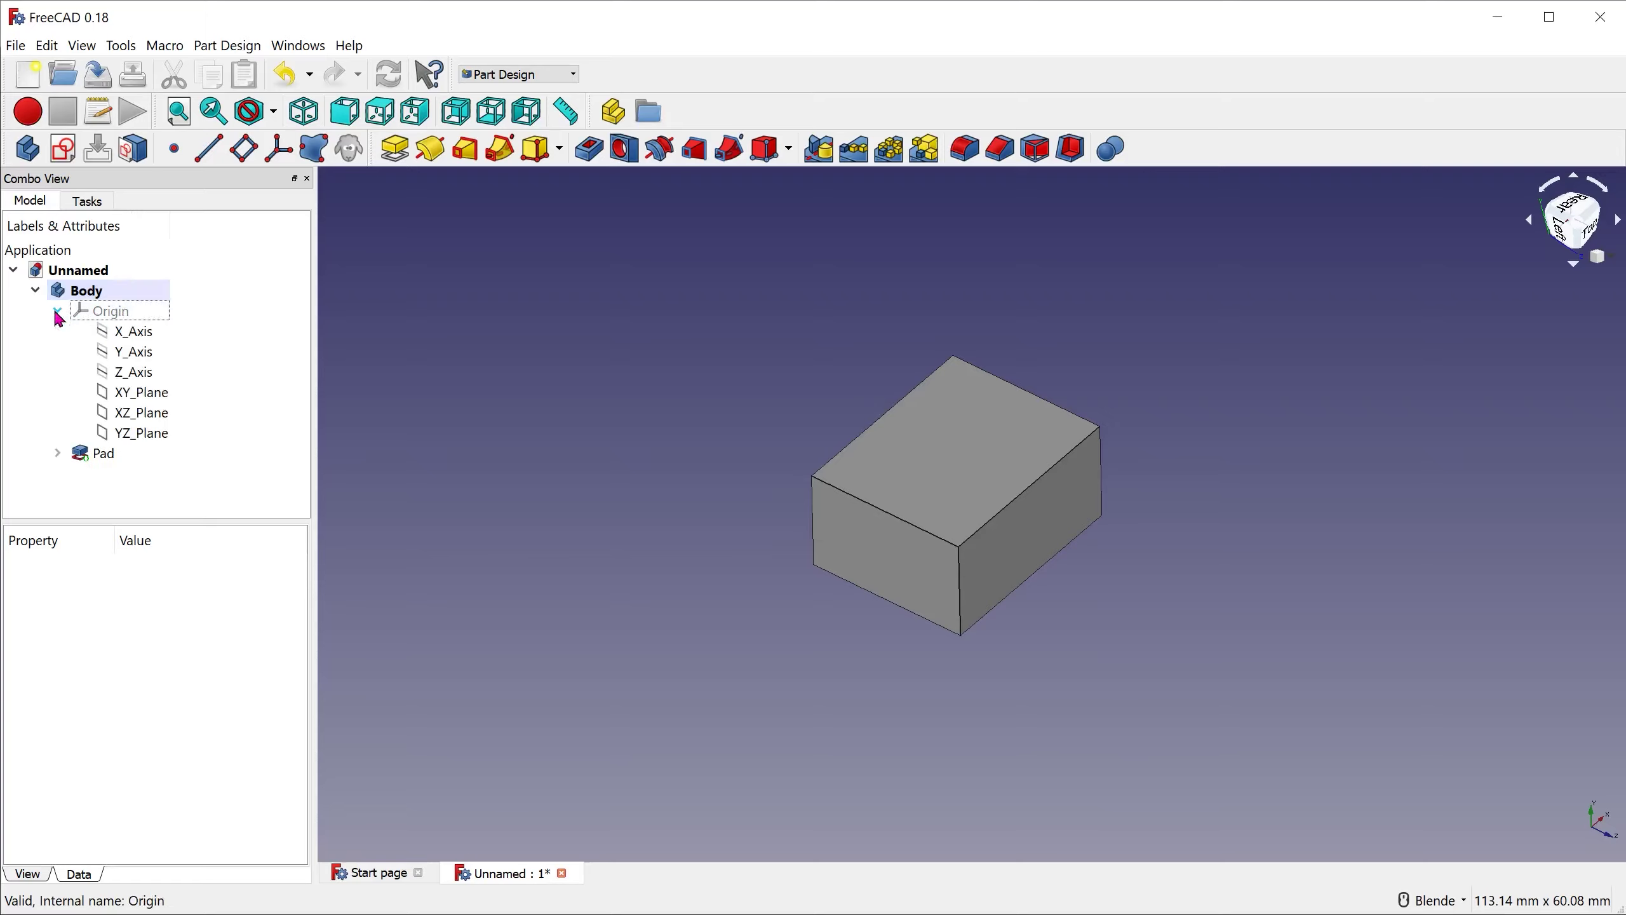
pyautogui.click(58, 453)
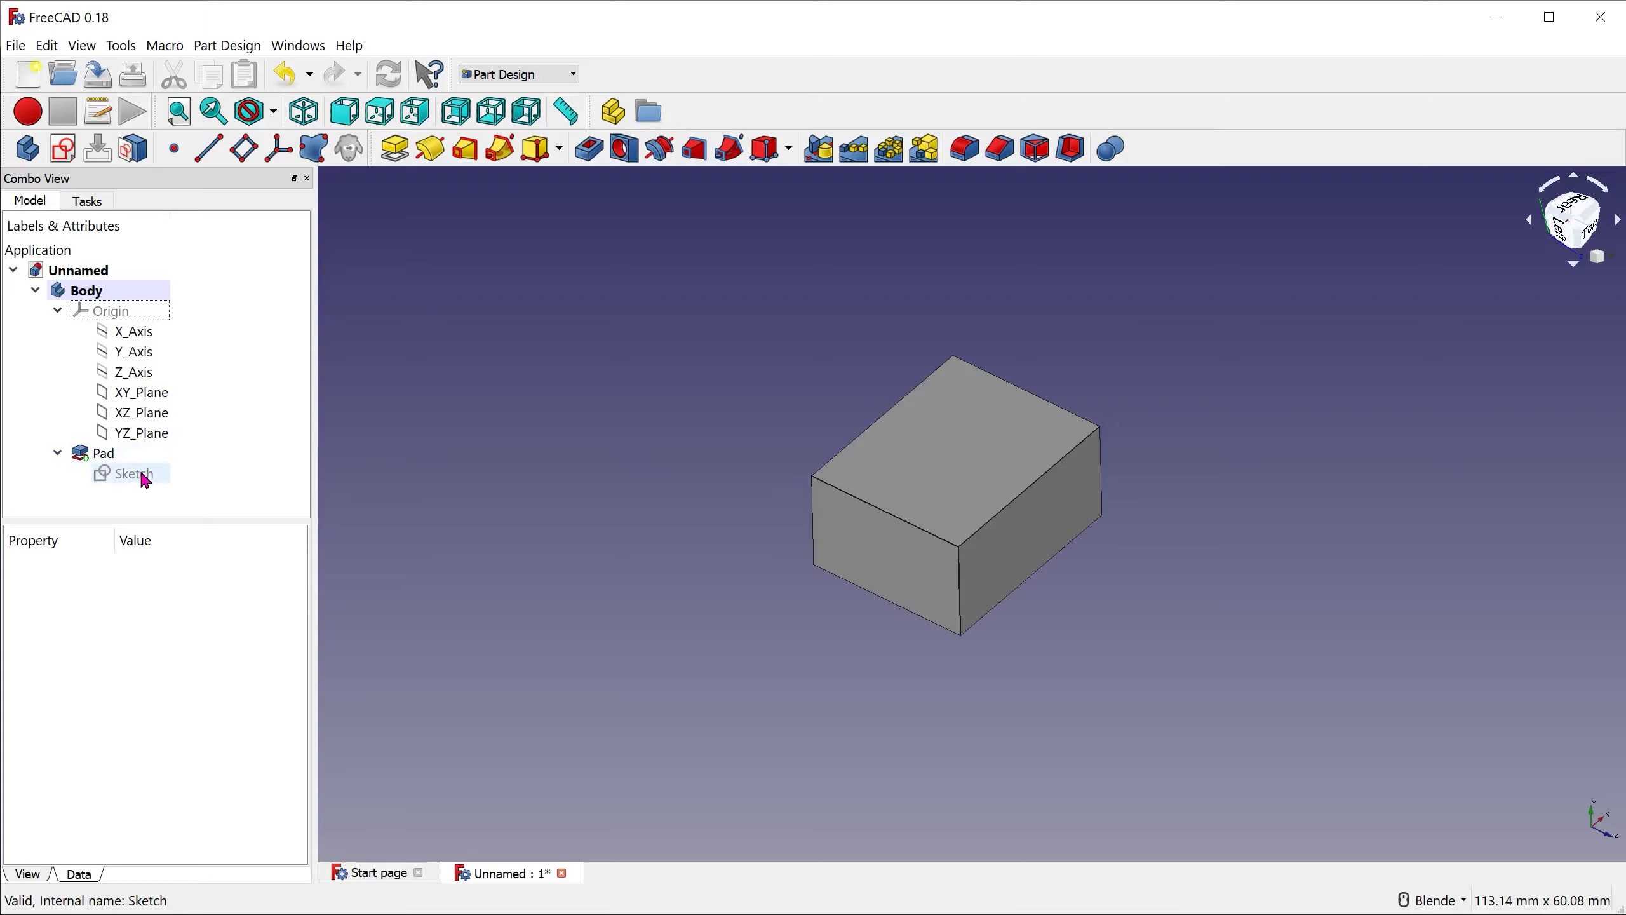
# Step: Show the body's origin, highlight its XY and XZ planes in turn, and hide the origin again
pyautogui.click(145, 320)
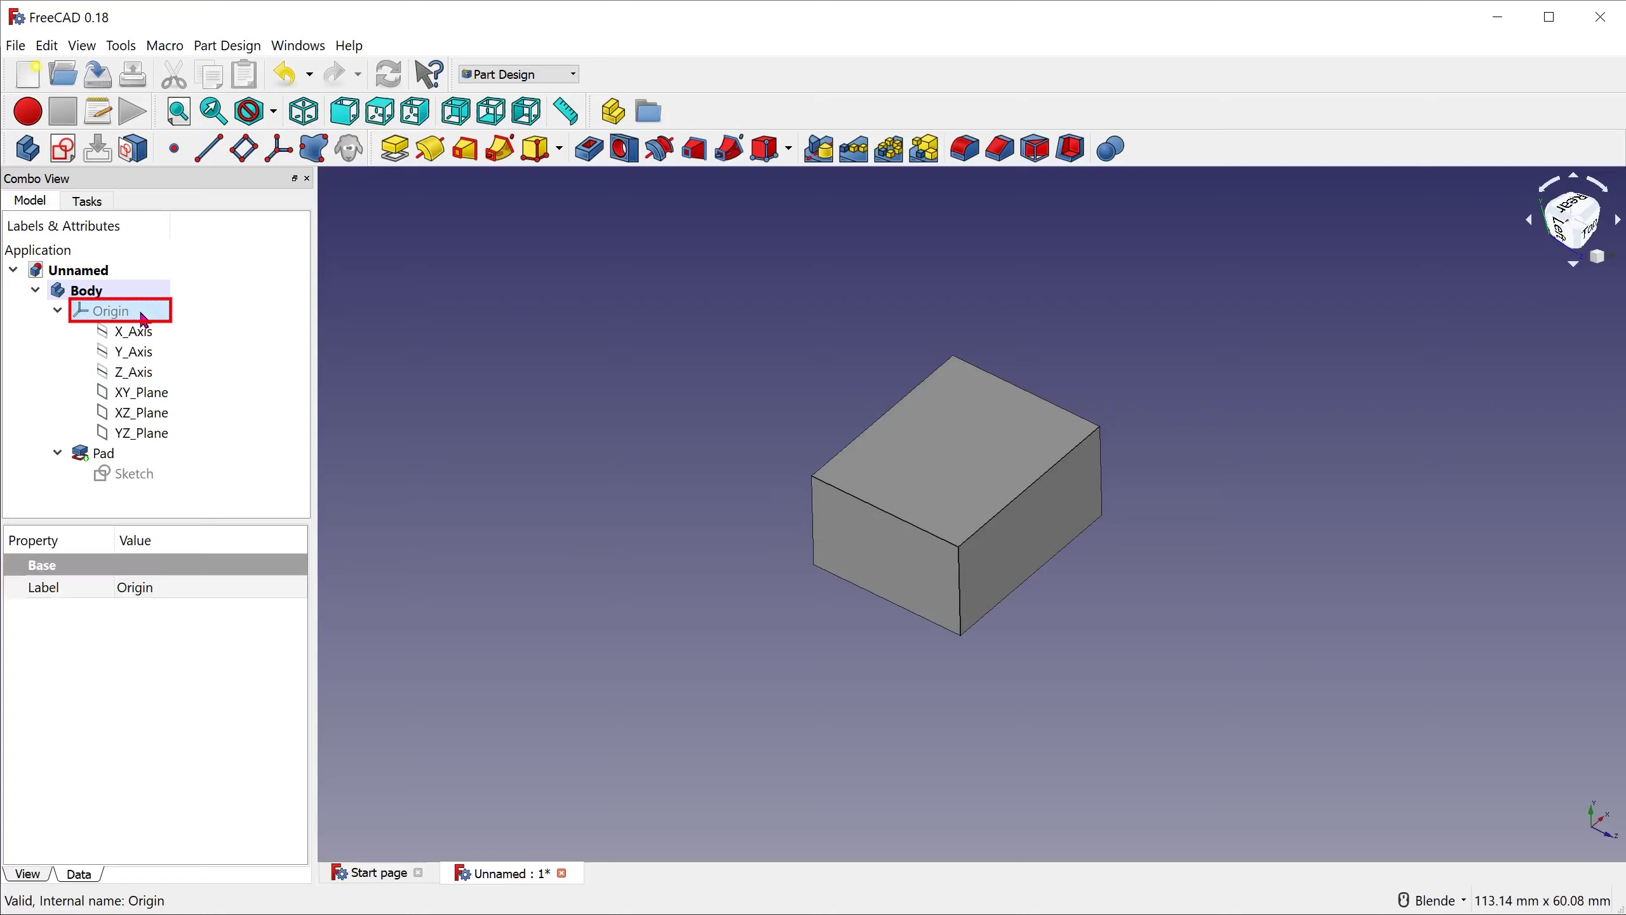
pyautogui.press('space')
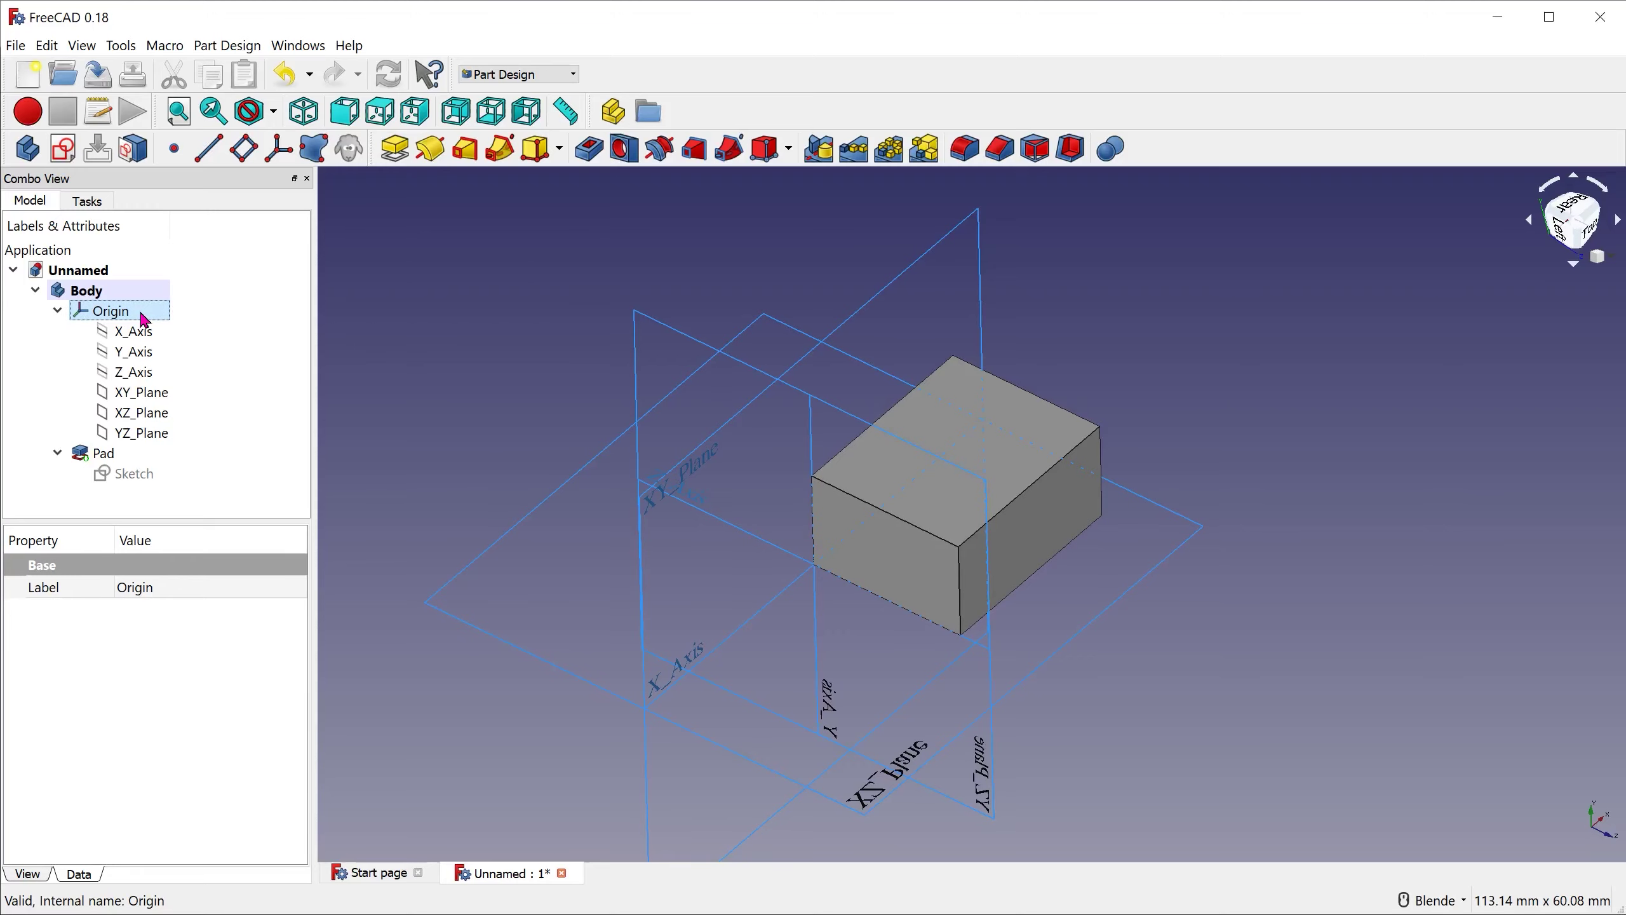
pyautogui.click(140, 400)
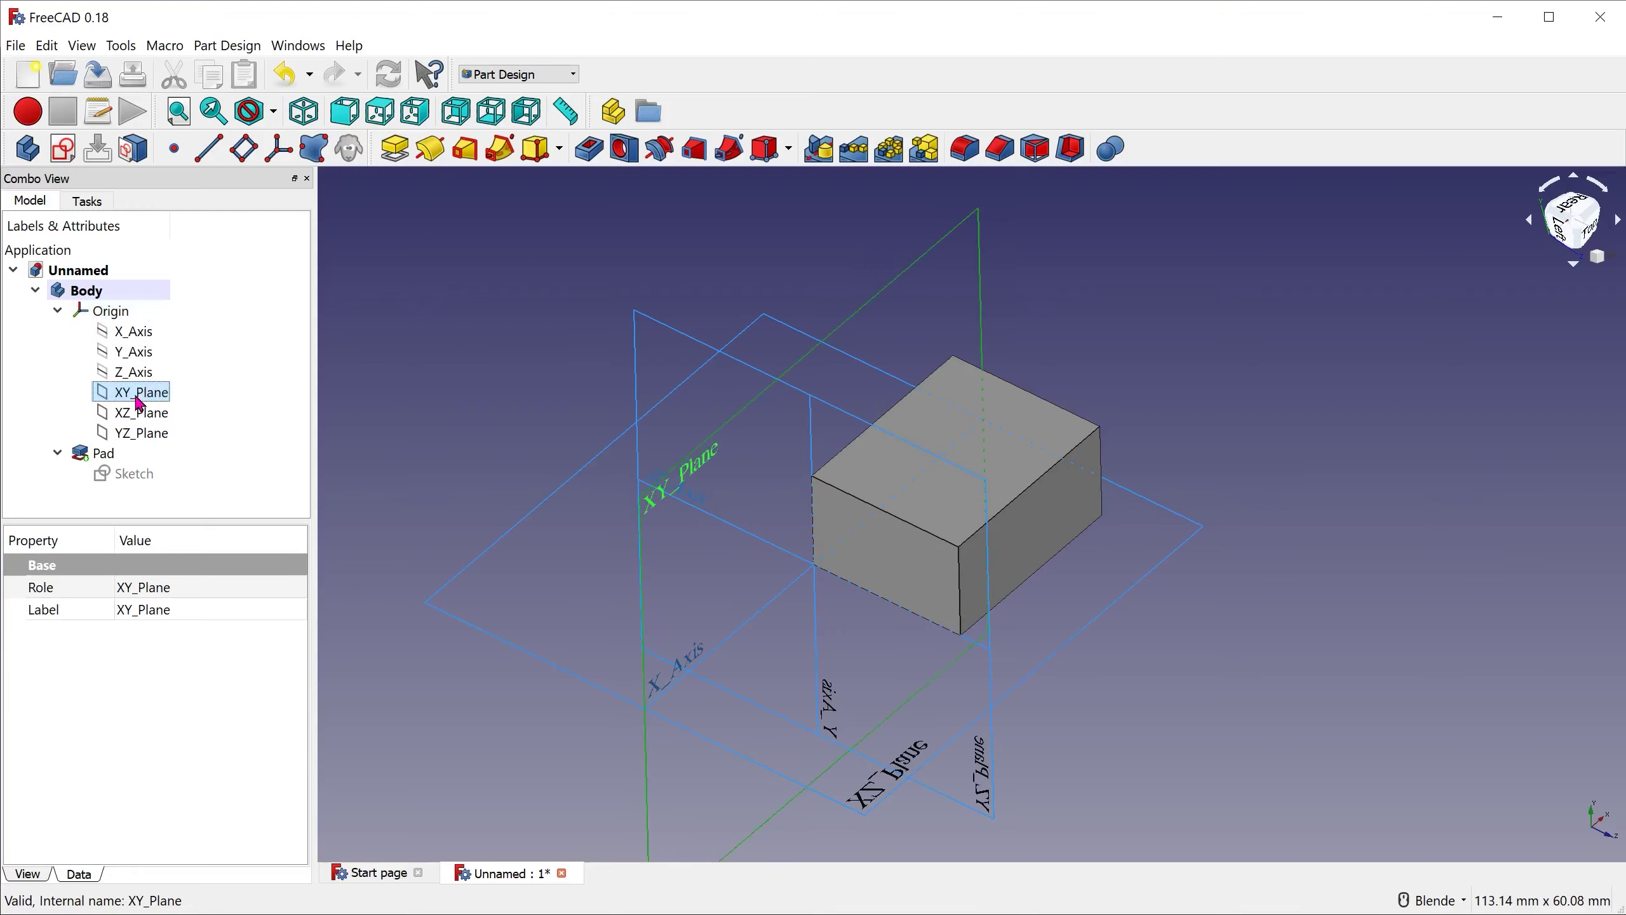
pyautogui.click(141, 417)
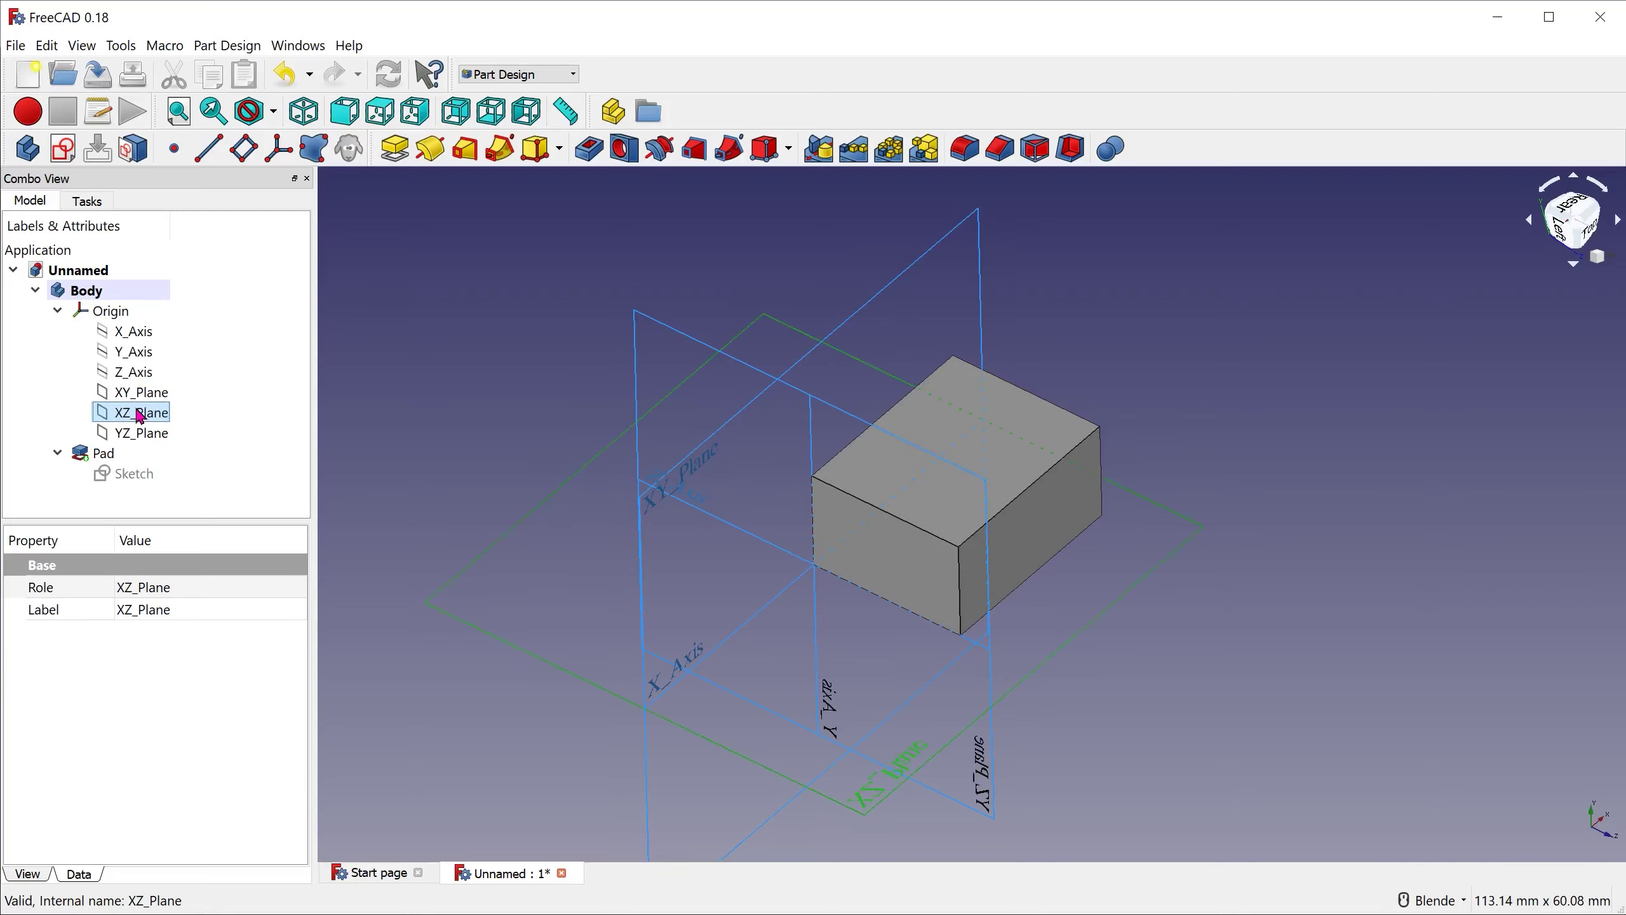
pyautogui.click(105, 311)
pyautogui.press('space')
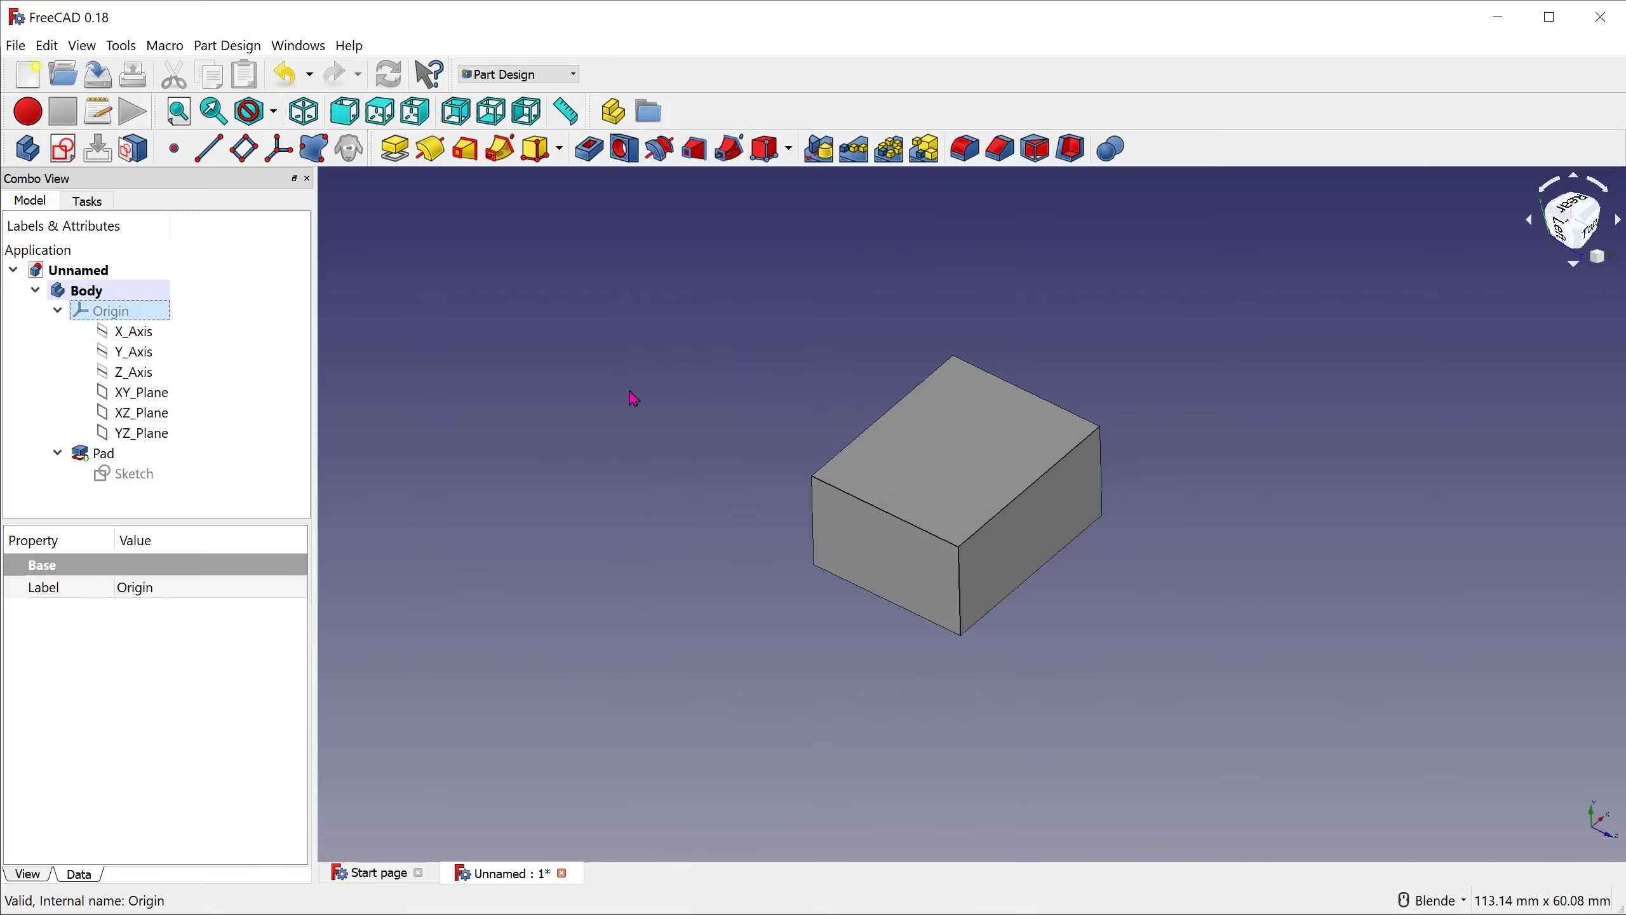
# Step: Create a new sketch on the top face of the padded block
pyautogui.click(1597, 256)
pyautogui.click(1616, 314)
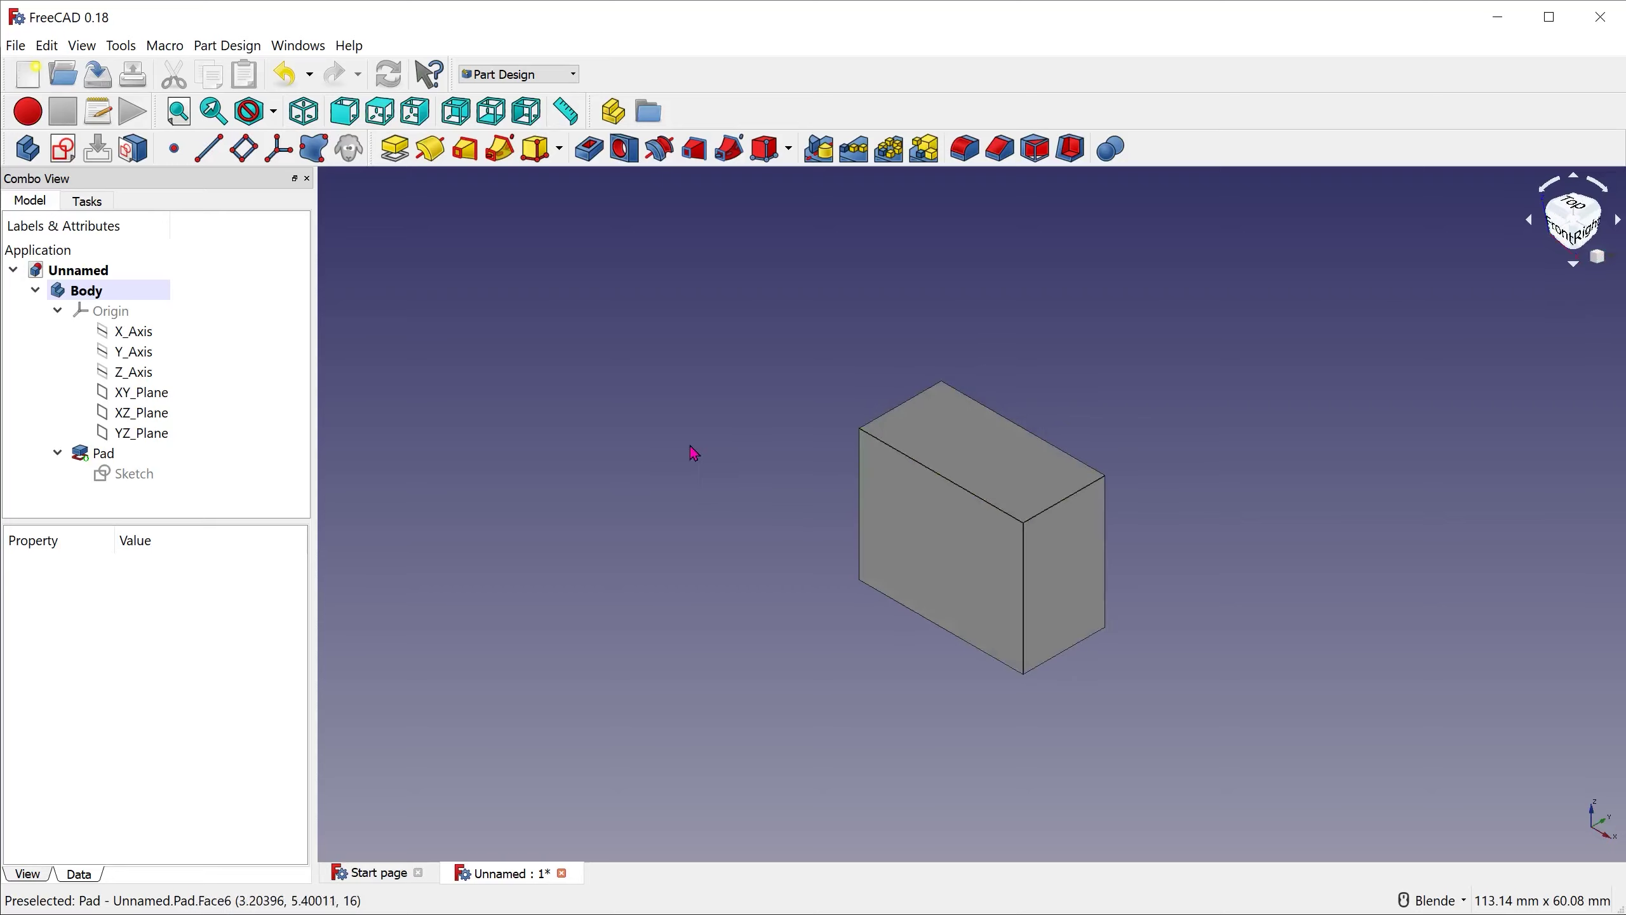
pyautogui.click(972, 459)
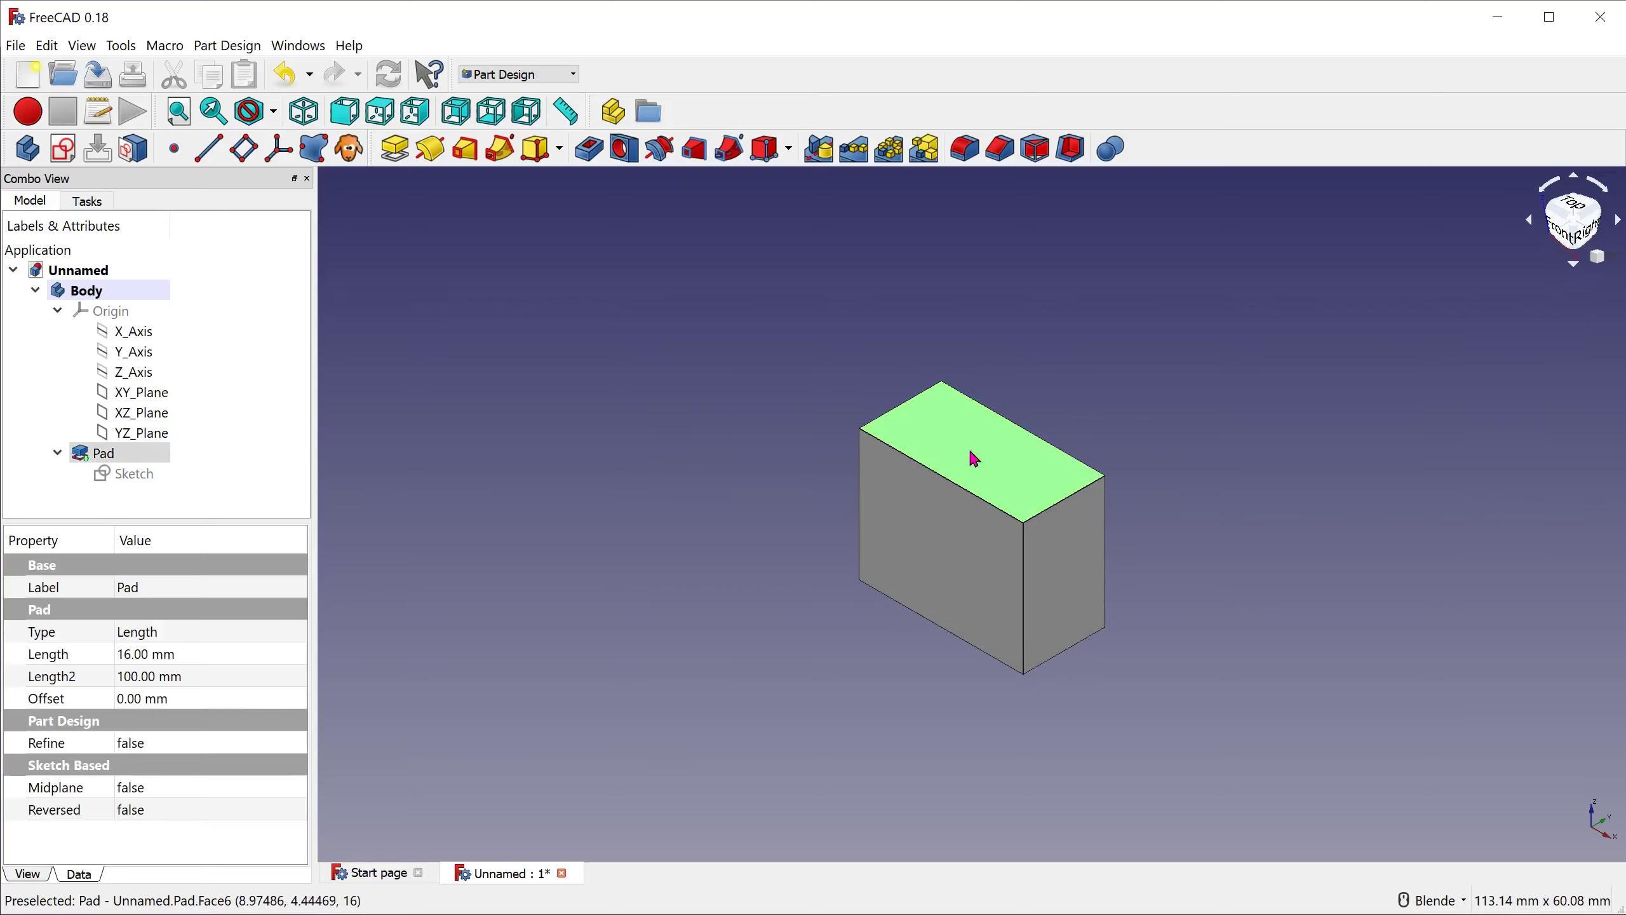
pyautogui.click(65, 151)
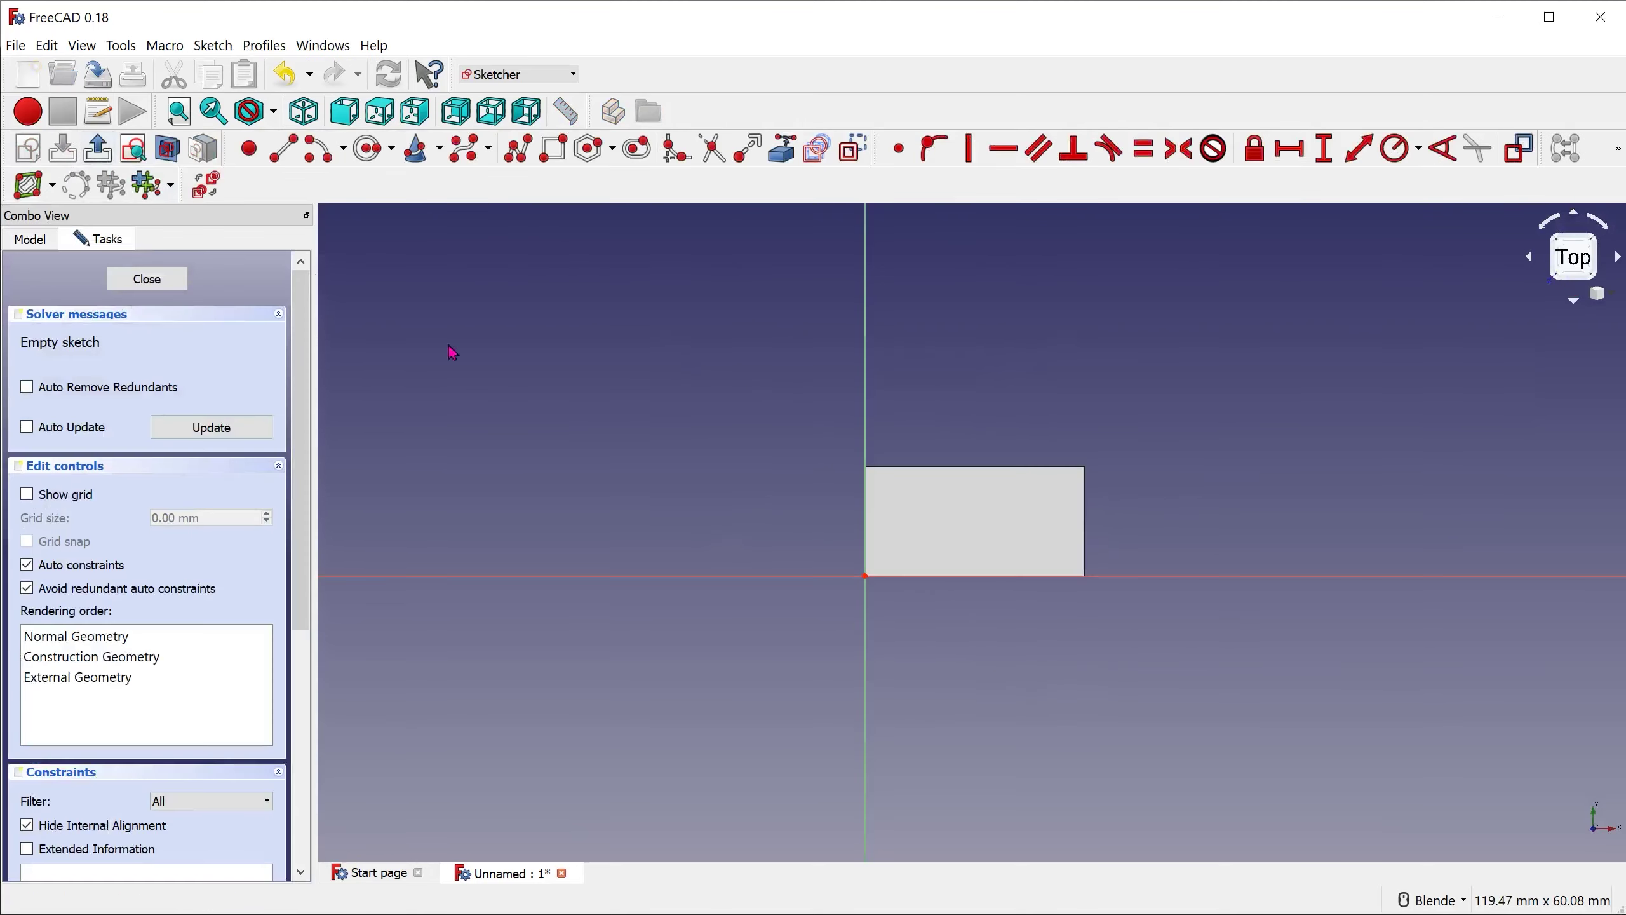
# Step: Link the right edge of the block's top face into the sketch as external geometry
pyautogui.scroll(2, 914, 618)
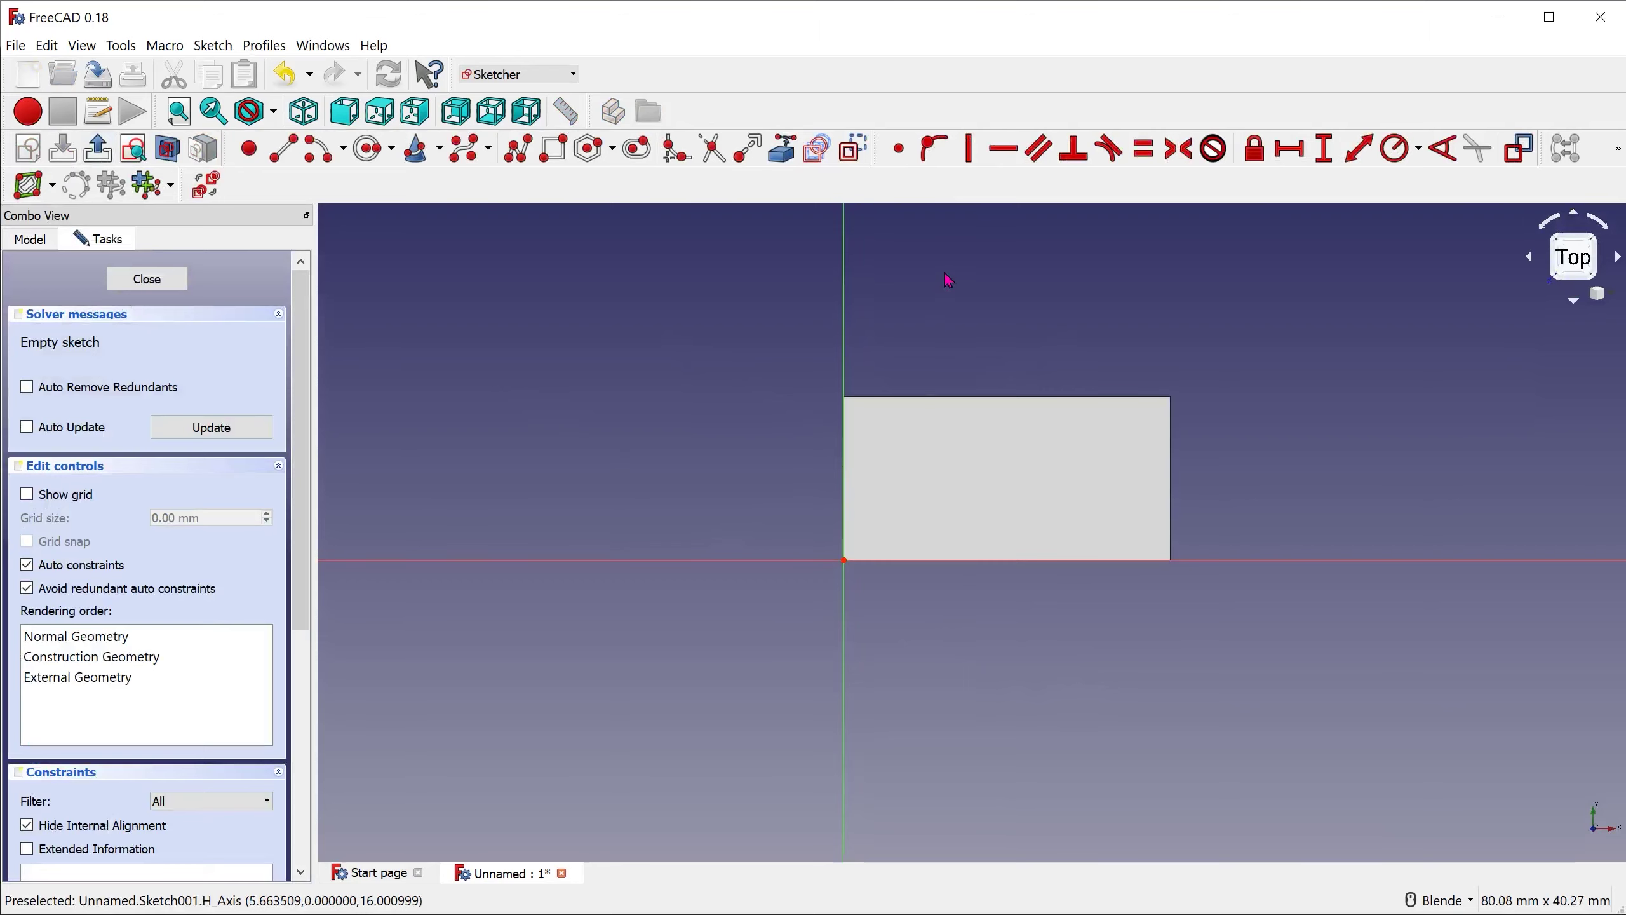
pyautogui.click(554, 154)
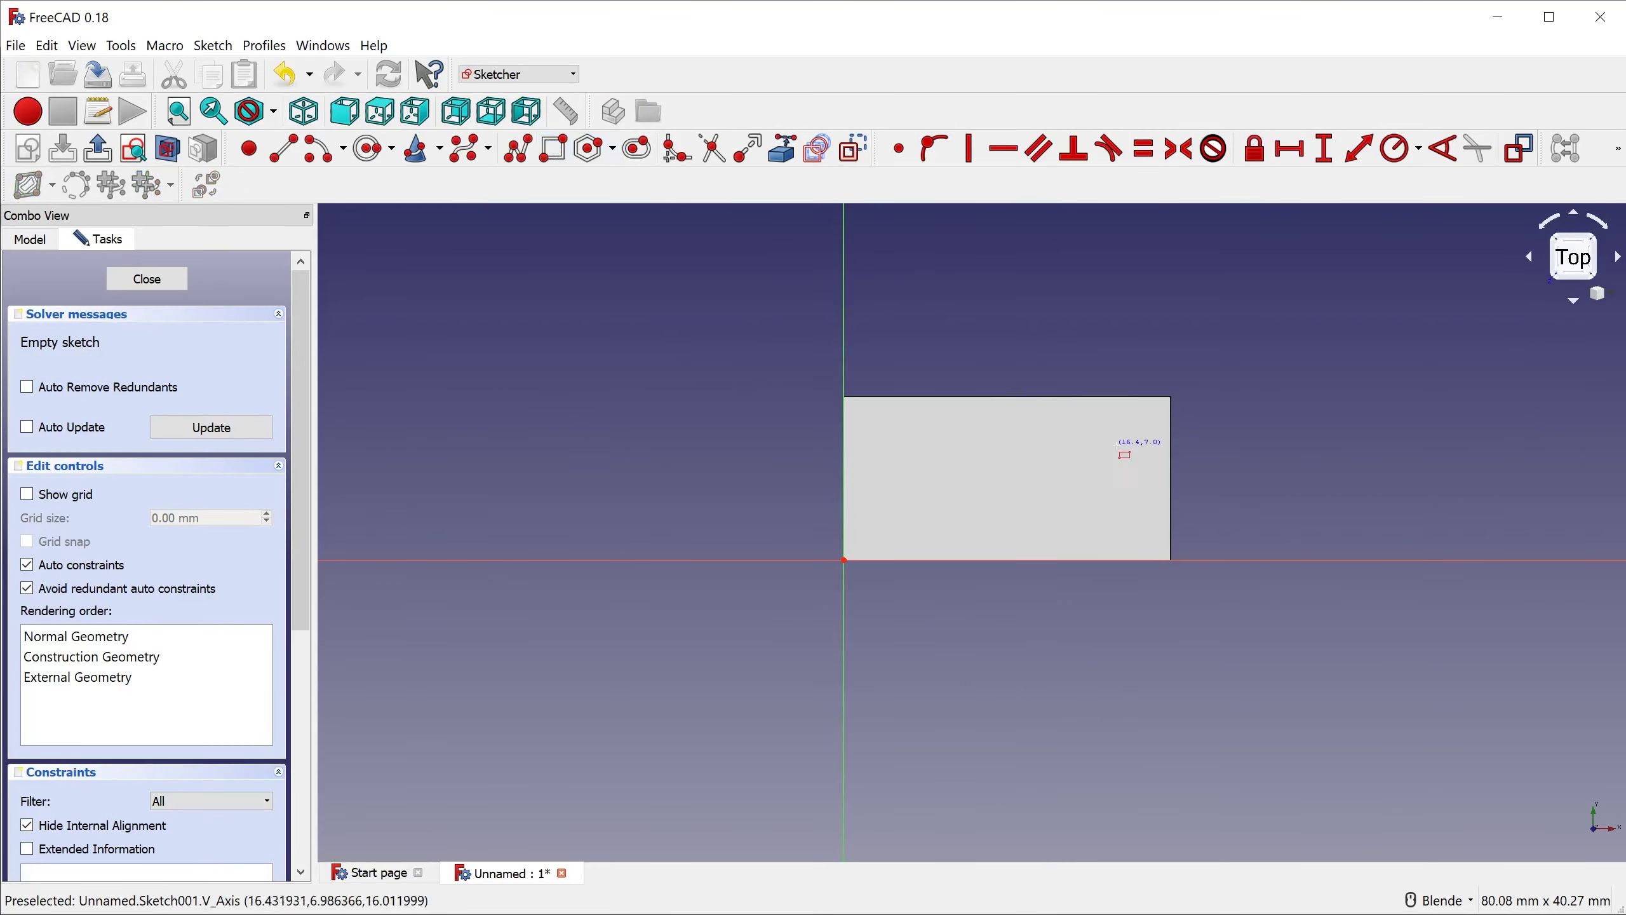
pyautogui.scroll(2, 1164, 441)
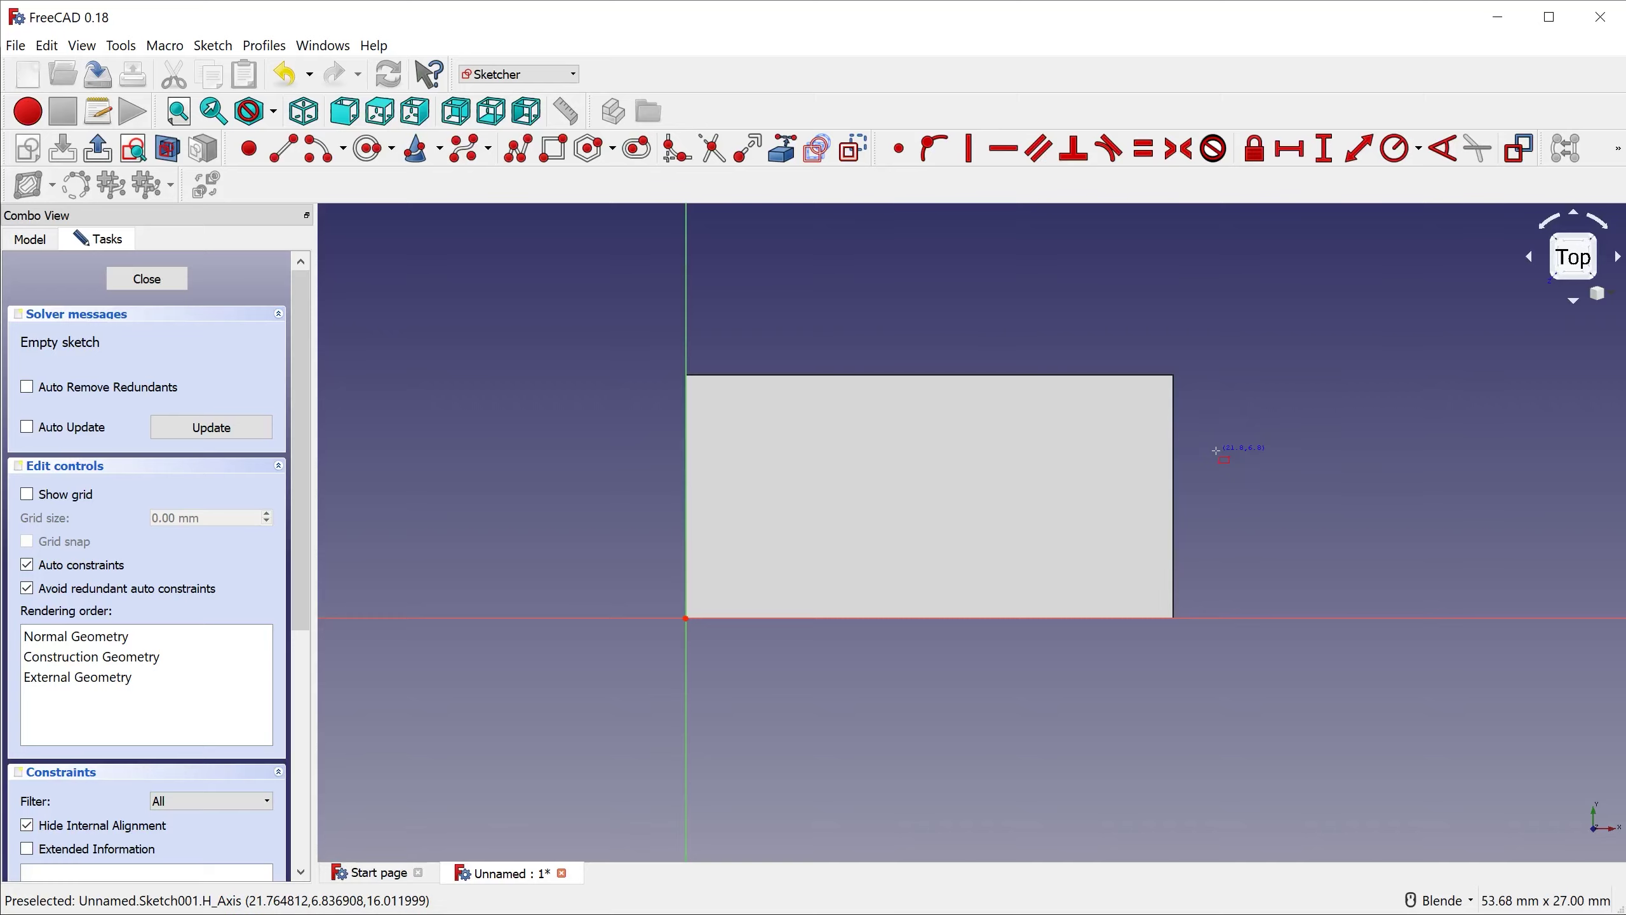
pyautogui.click(782, 148)
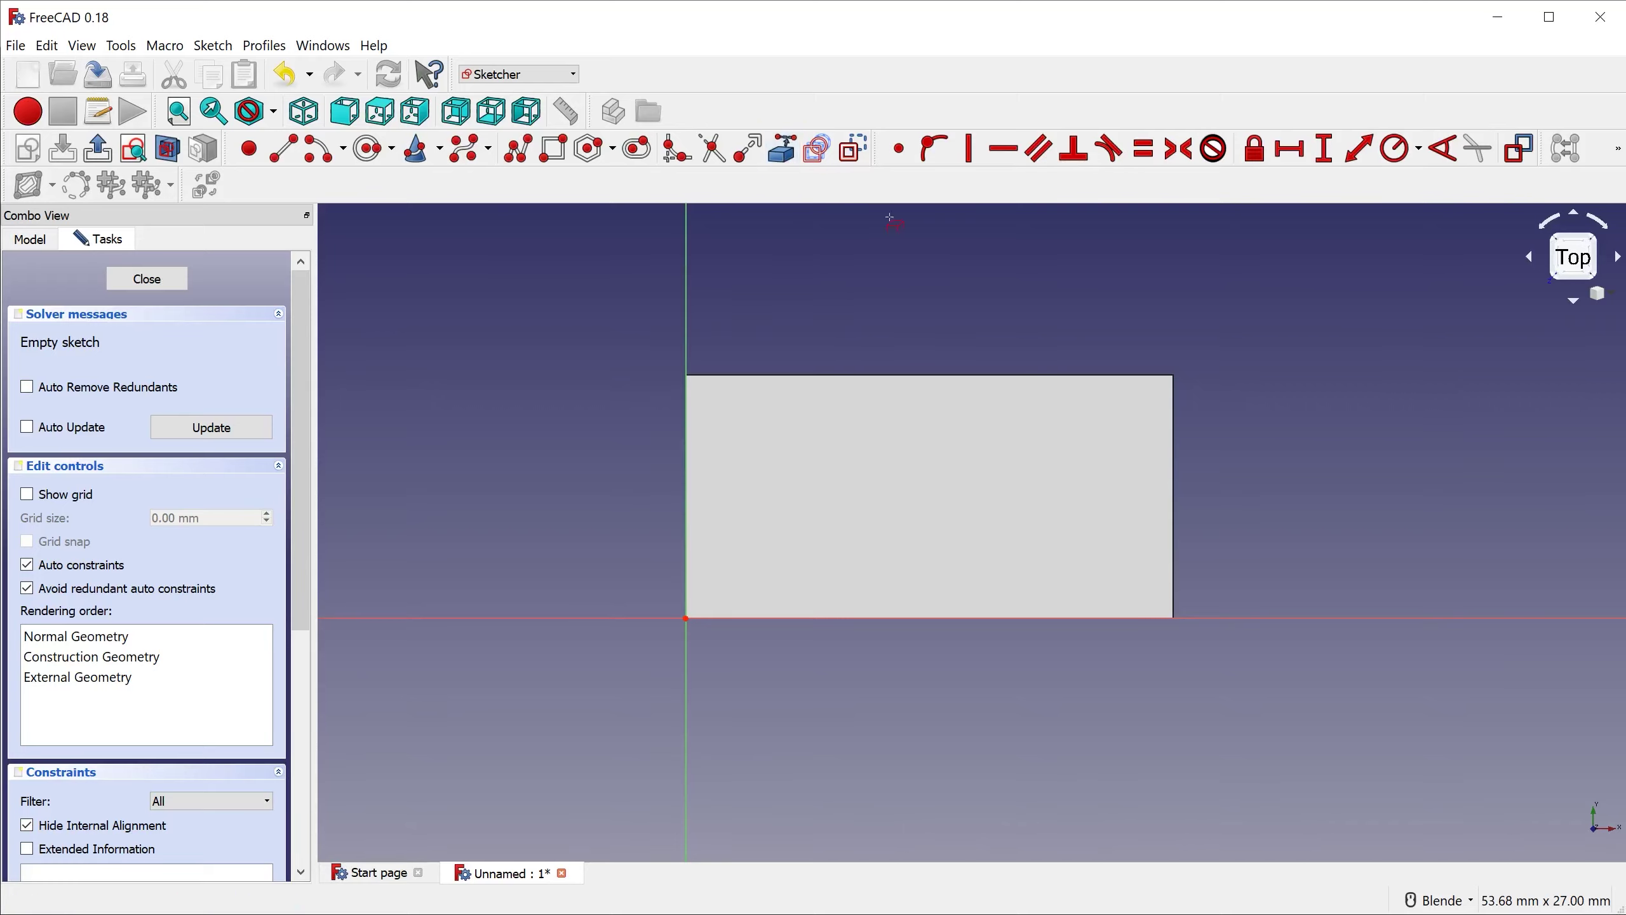
pyautogui.click(1174, 492)
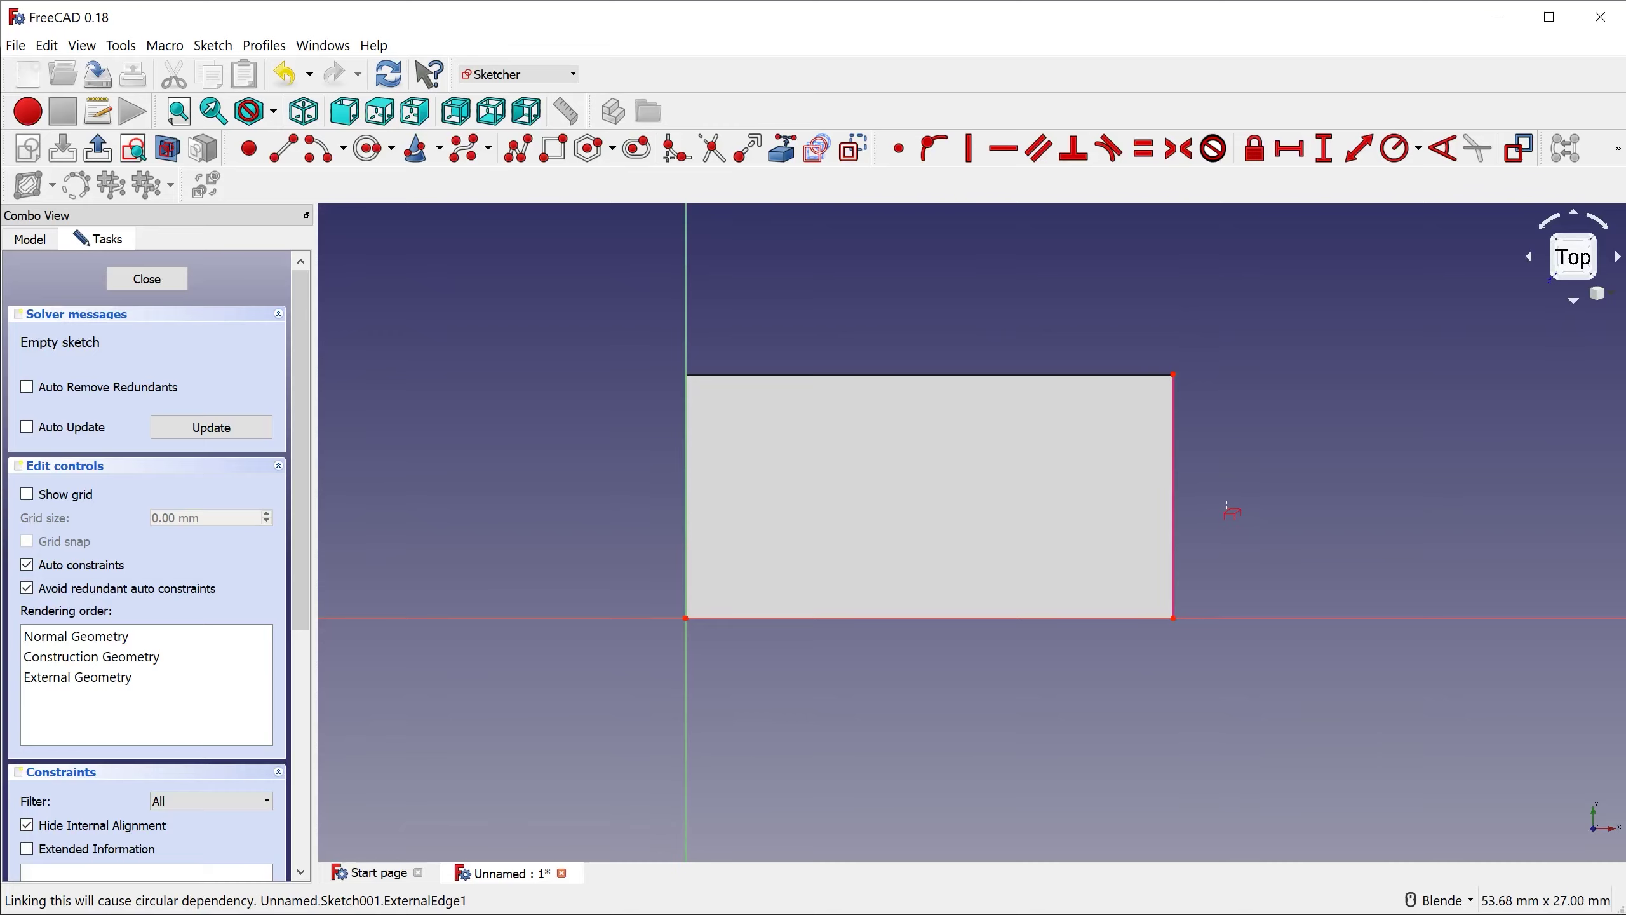
# Step: Draw a rectangle about 5 mm high inside the top face, with its upper-right corner on the linked external edge
pyautogui.click(554, 148)
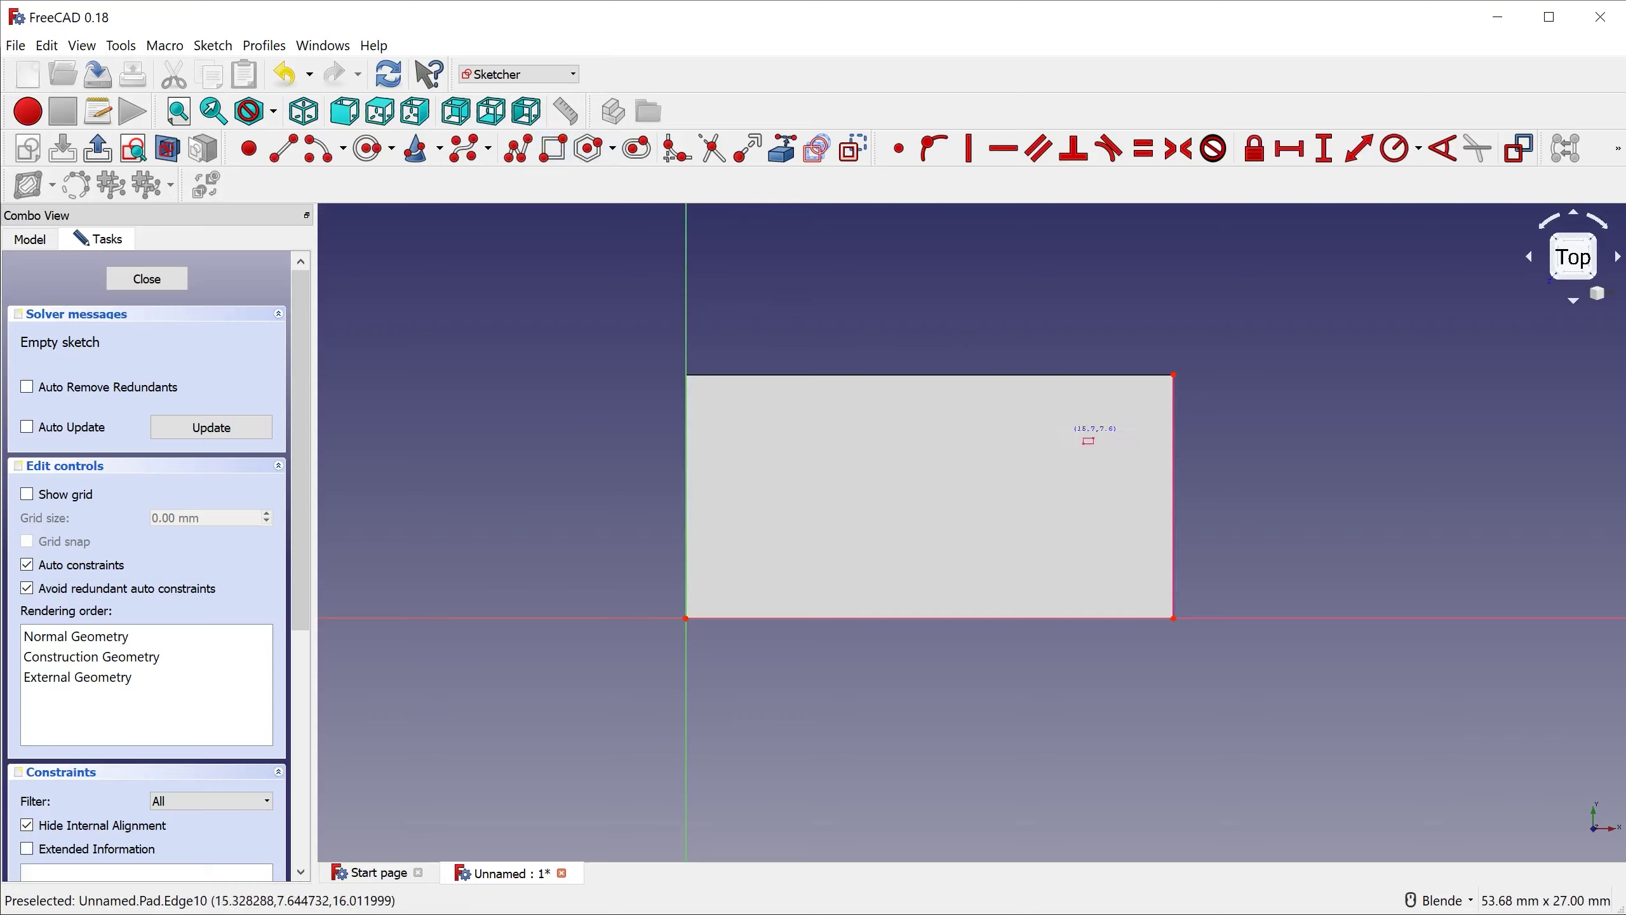
pyautogui.click(1171, 429)
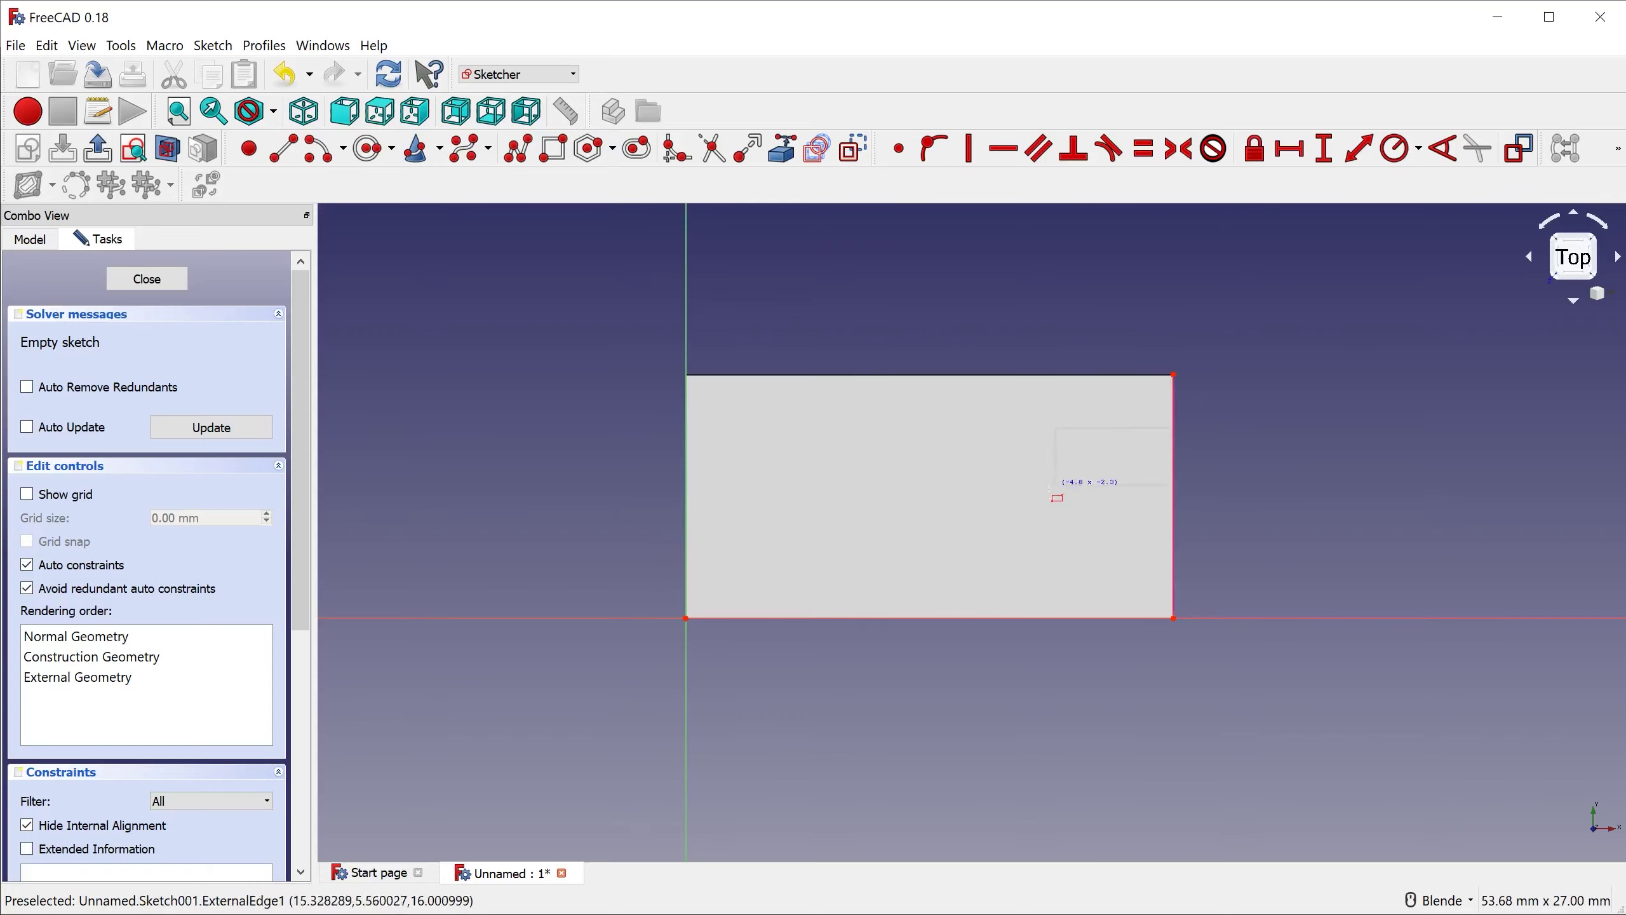
pyautogui.click(946, 552)
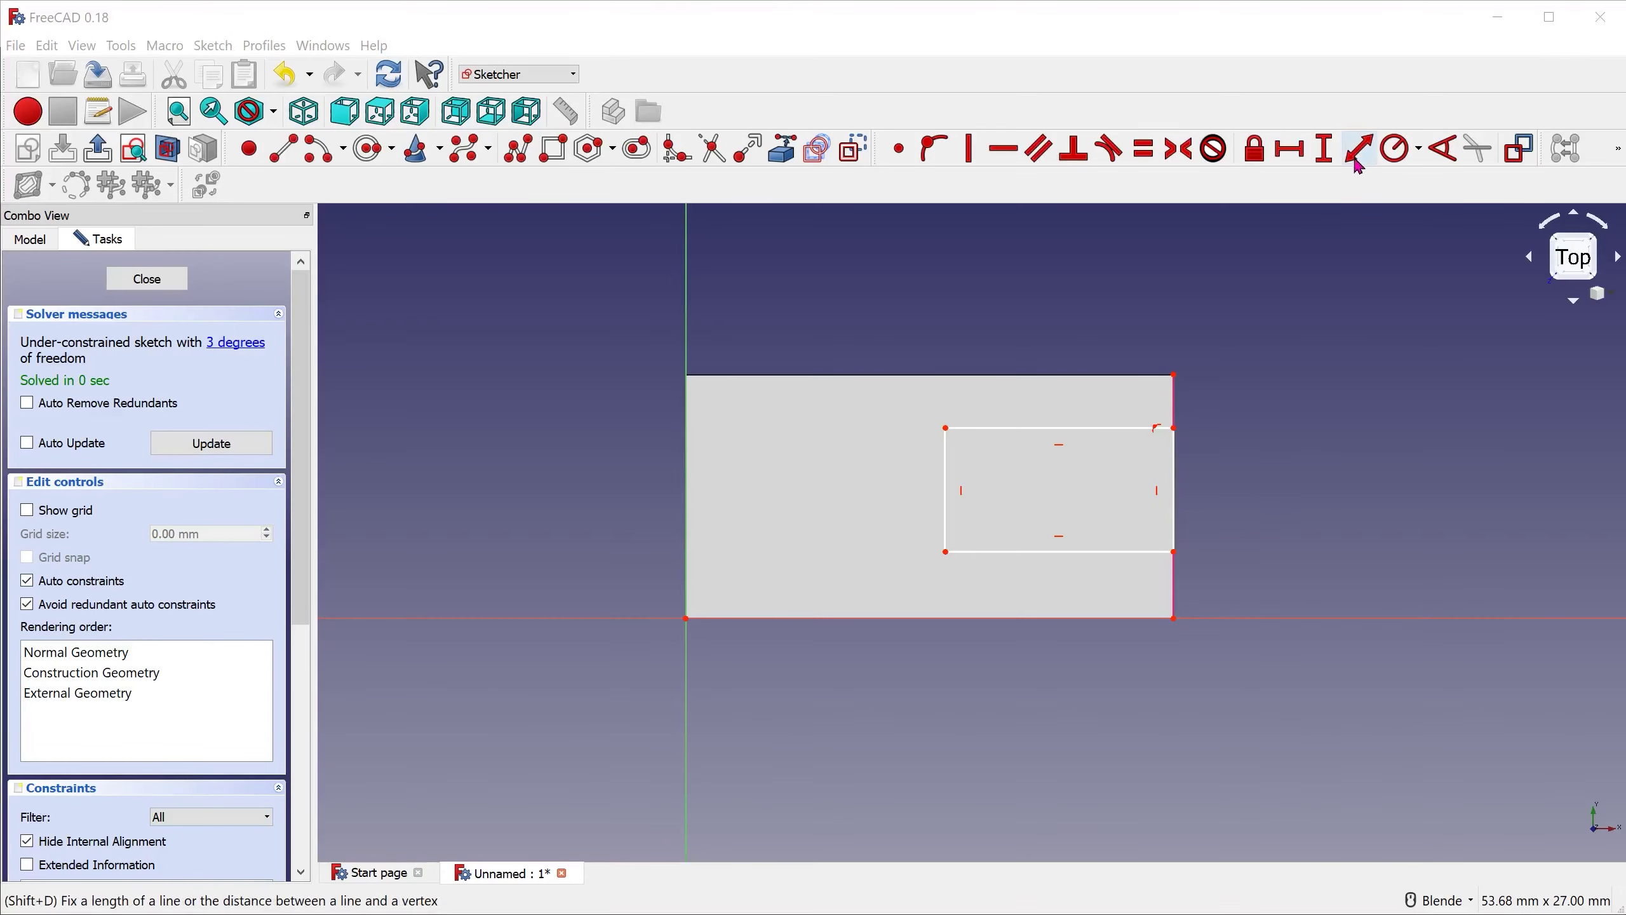
# Step: Constrain the new rectangle's top edge to 10 mm and its left edge to 5 mm
pyautogui.click(1076, 429)
pyautogui.write('10')
pyautogui.press('Return')
pyautogui.click(943, 523)
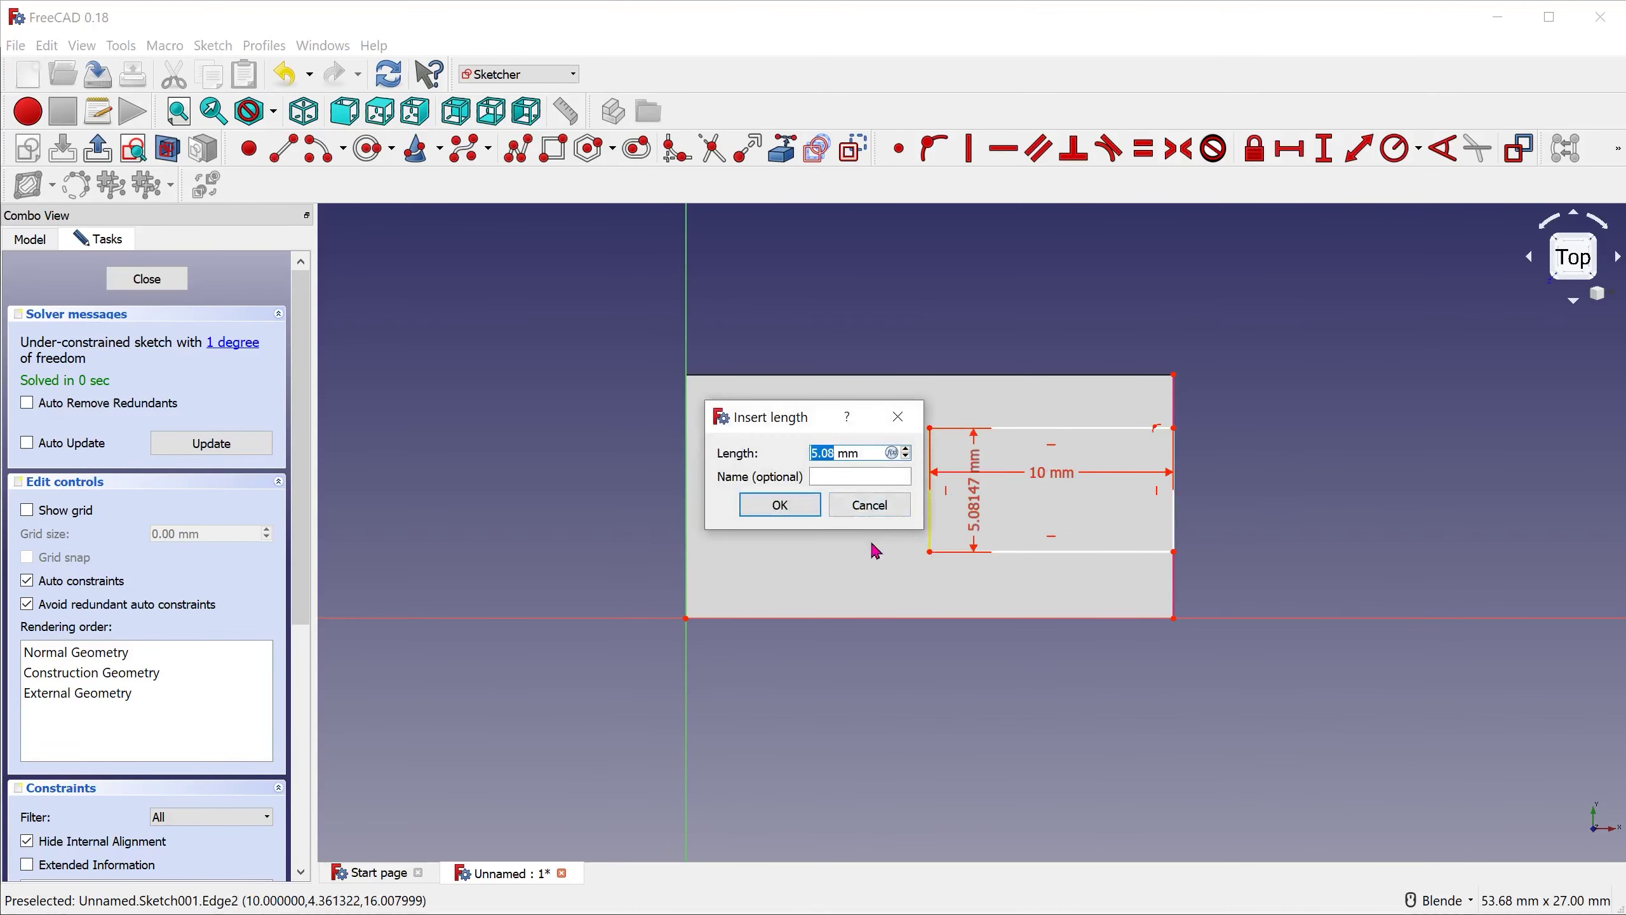
pyautogui.write('5')
pyautogui.press('Return')
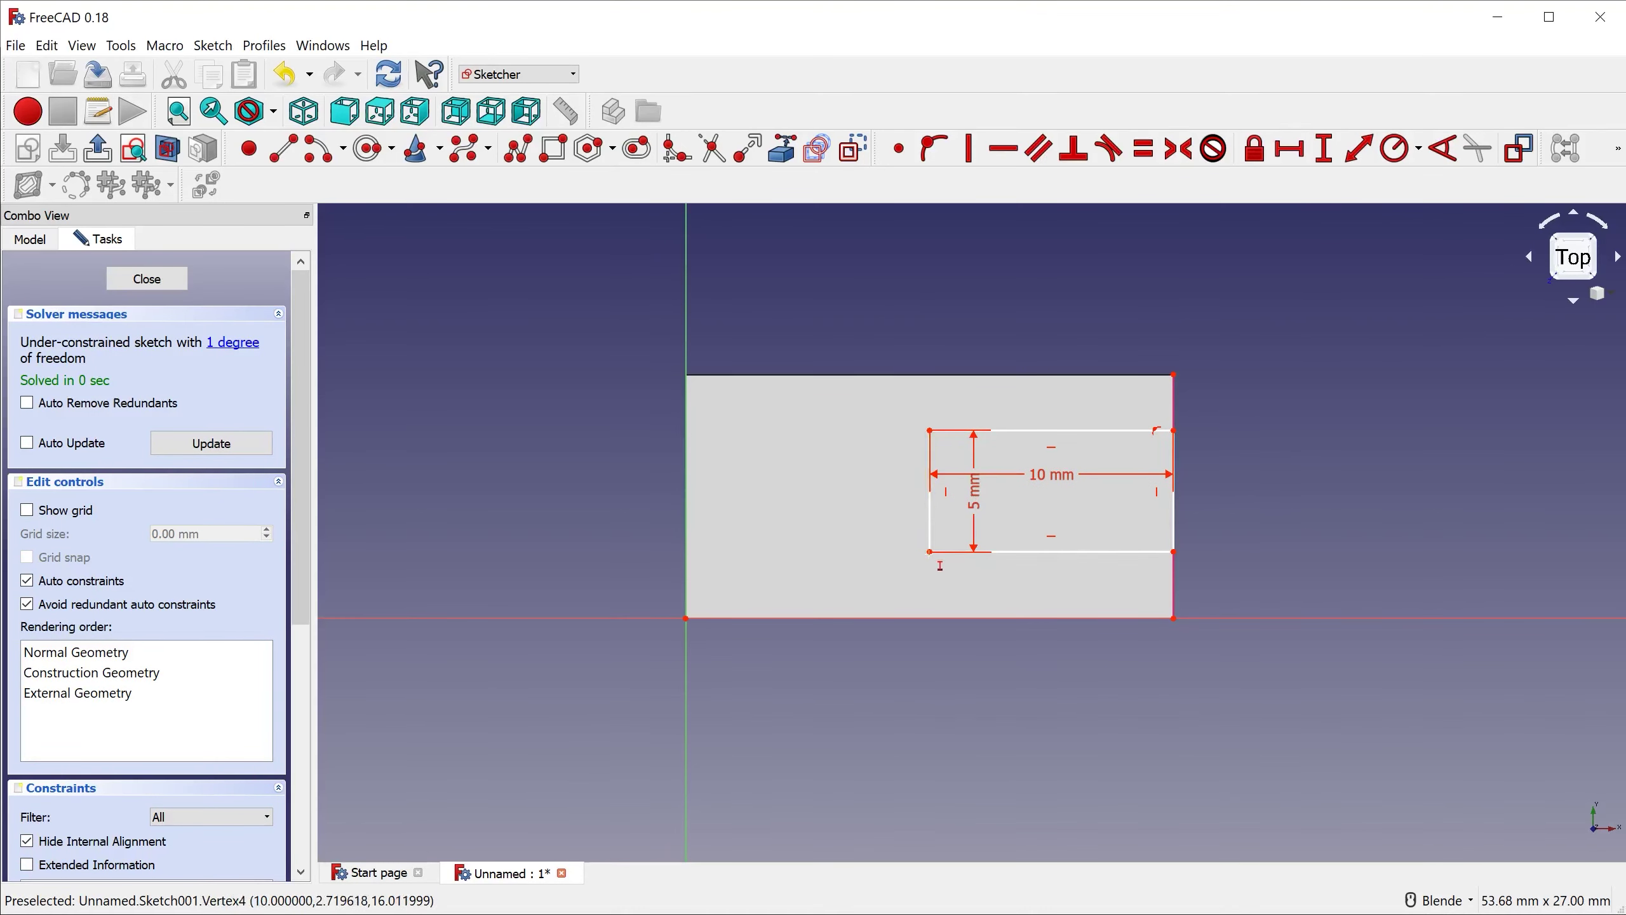
# Step: Constrain the vertical distance from the origin to the rectangle's lower-left corner to 2.5 mm and close the sketch
pyautogui.click(930, 551)
pyautogui.click(687, 618)
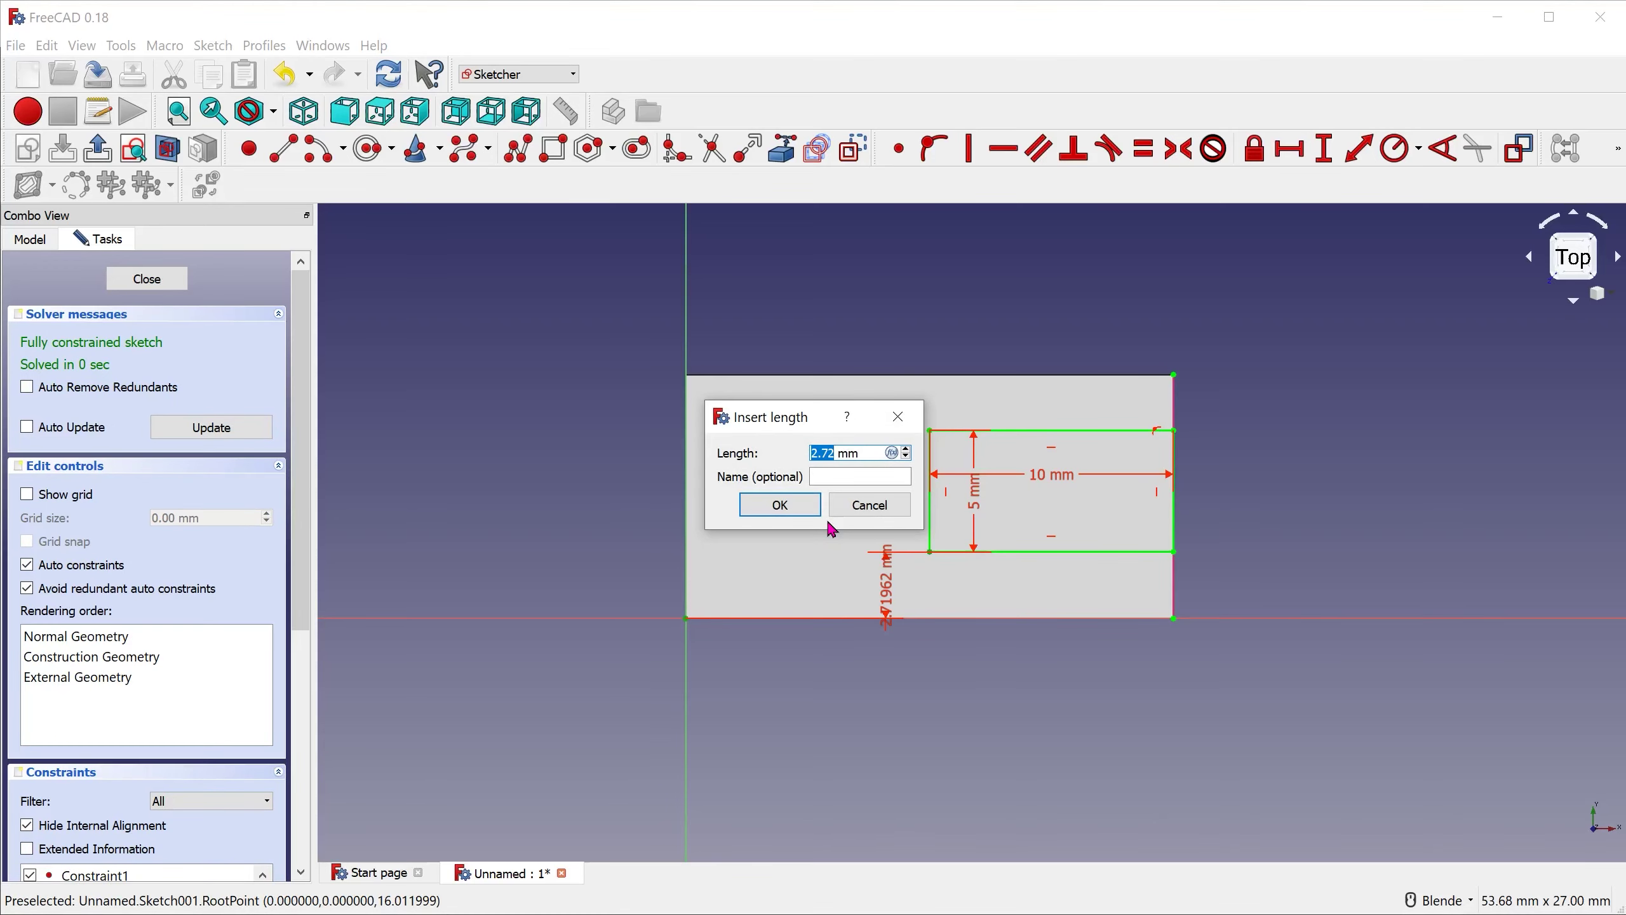
pyautogui.write('2.5')
pyautogui.press('Return')
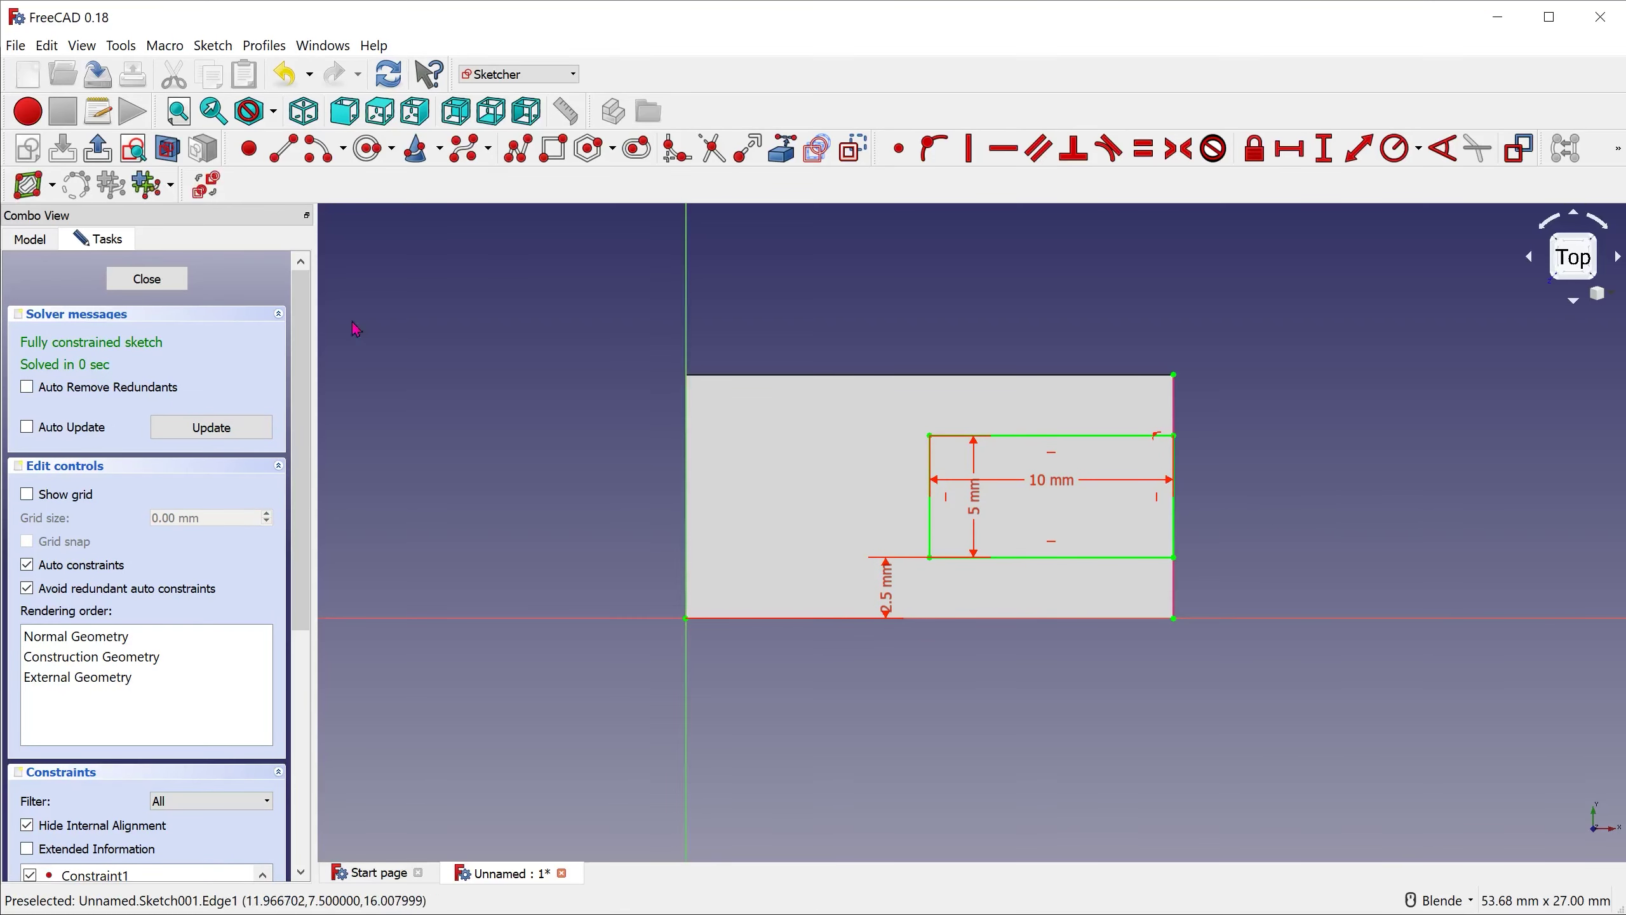
pyautogui.click(163, 281)
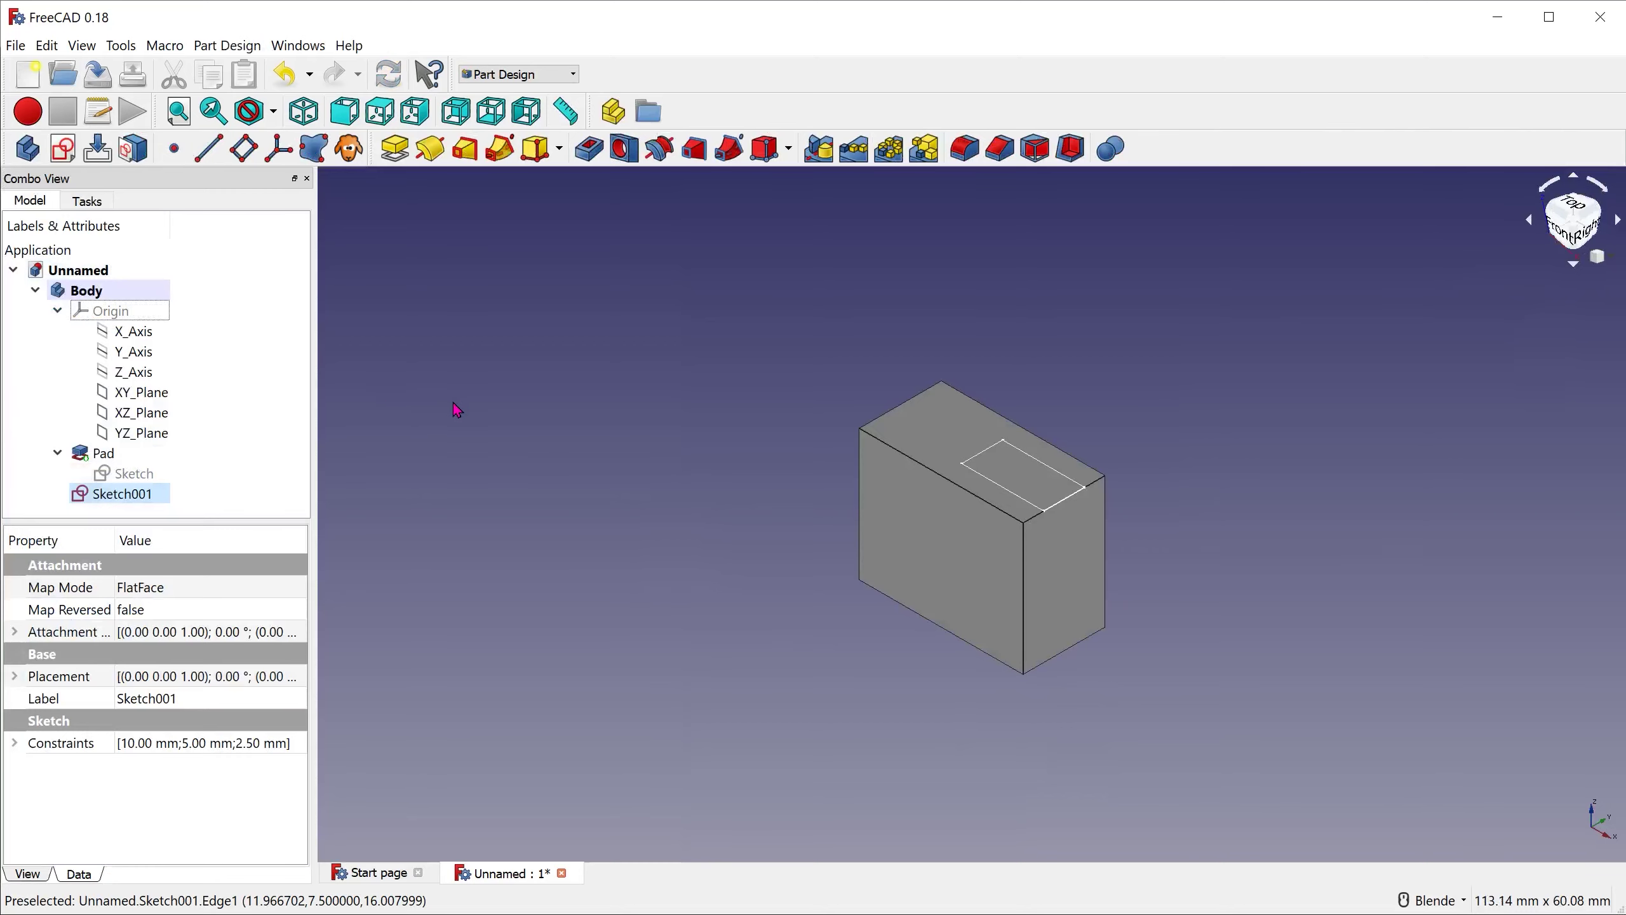
# Step: Cut a pocket 10 mm deep into the block from the new rectangle sketch
pyautogui.click(590, 149)
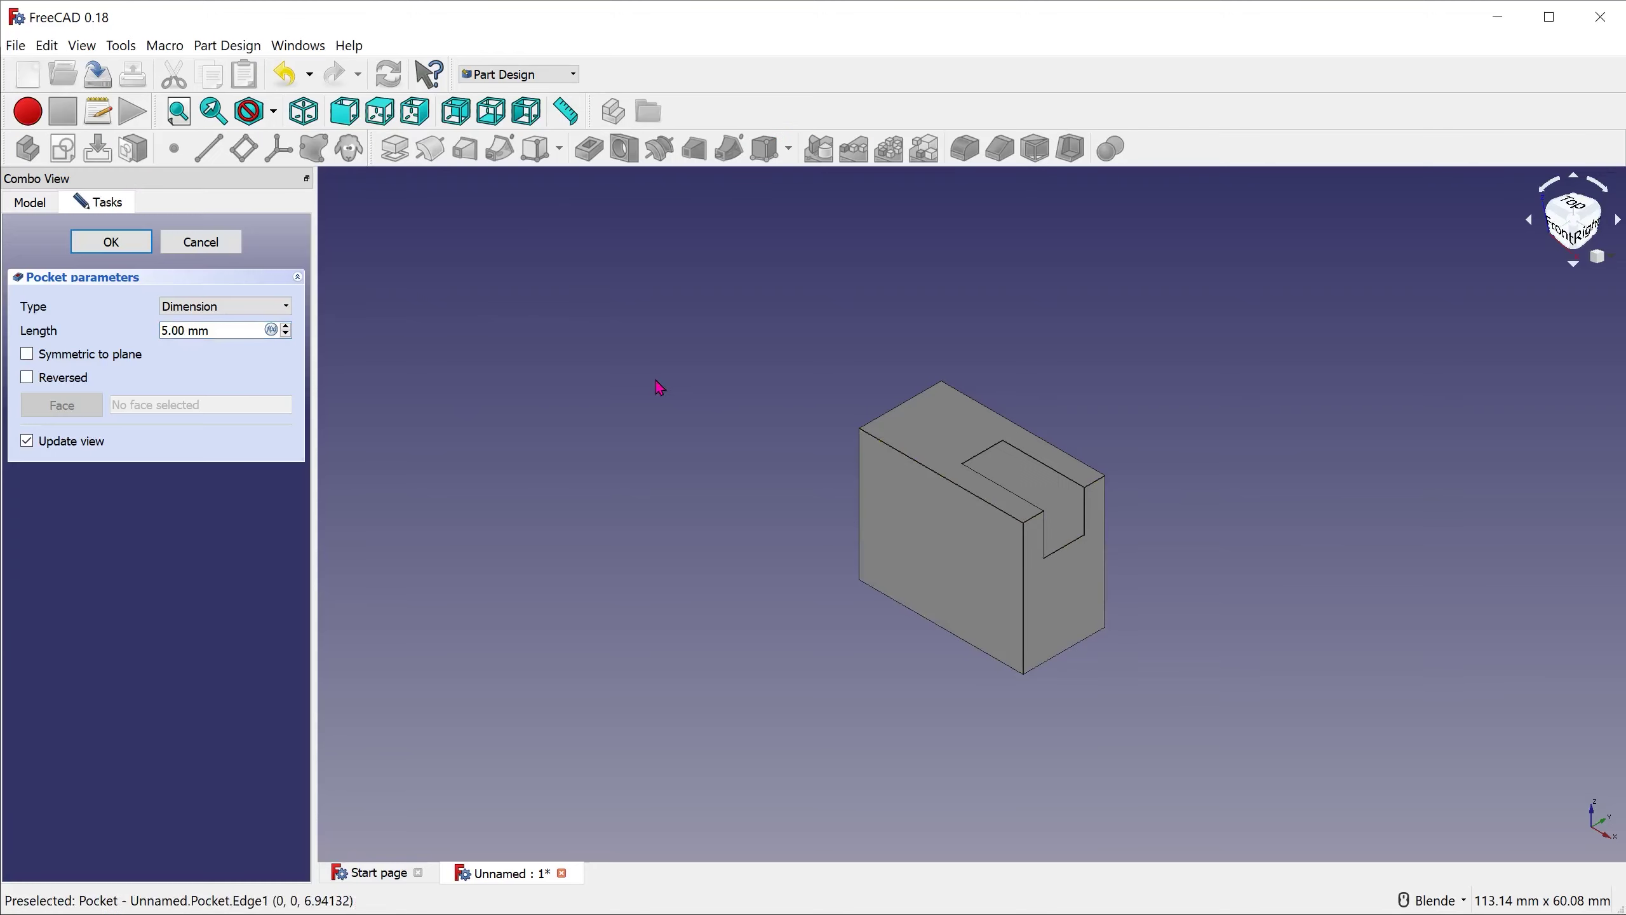
pyautogui.scroll(5, 1163, 555)
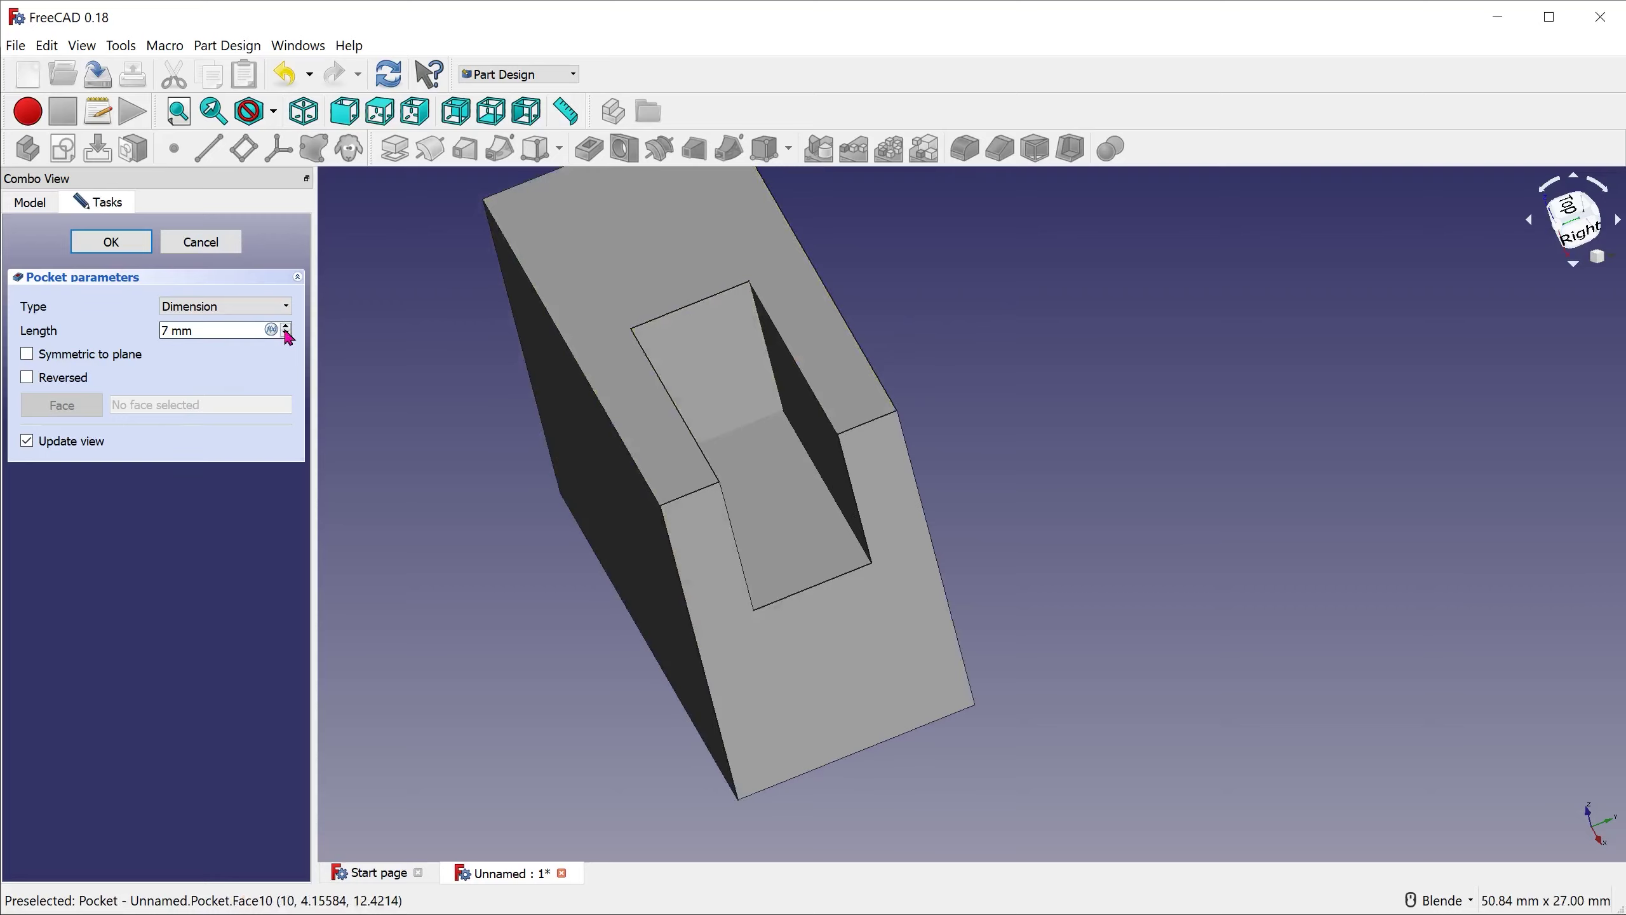
pyautogui.click(287, 328)
pyautogui.click(287, 328)
pyautogui.click(287, 328)
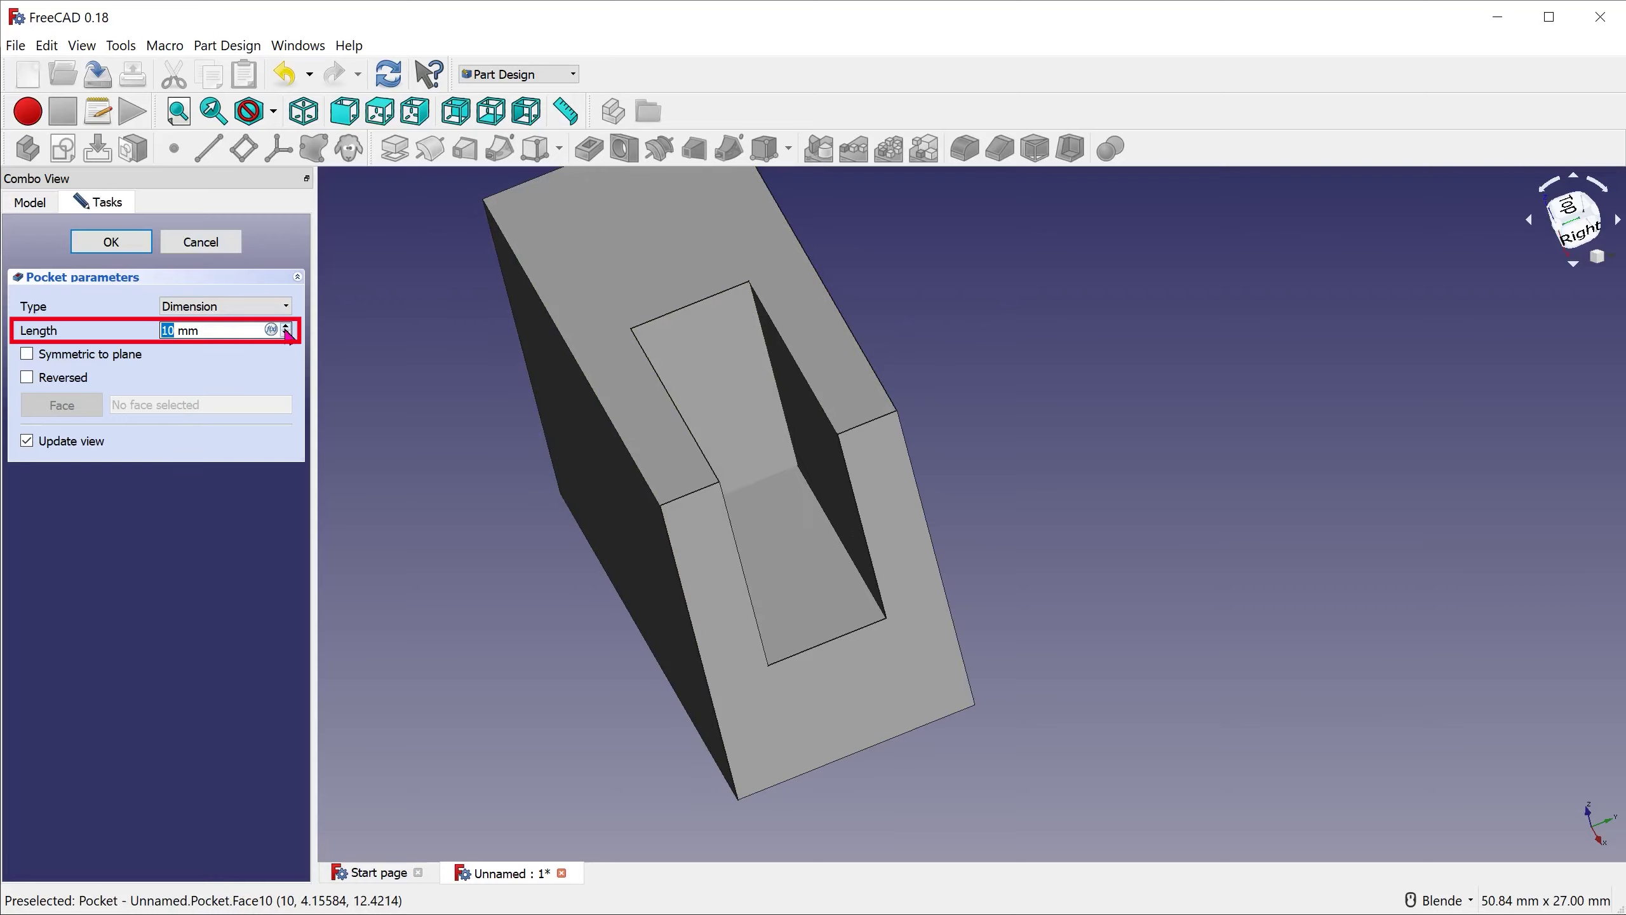
pyautogui.moveTo(511, 530); pyautogui.dragTo(534, 478, button='middle')
pyautogui.click(127, 250)
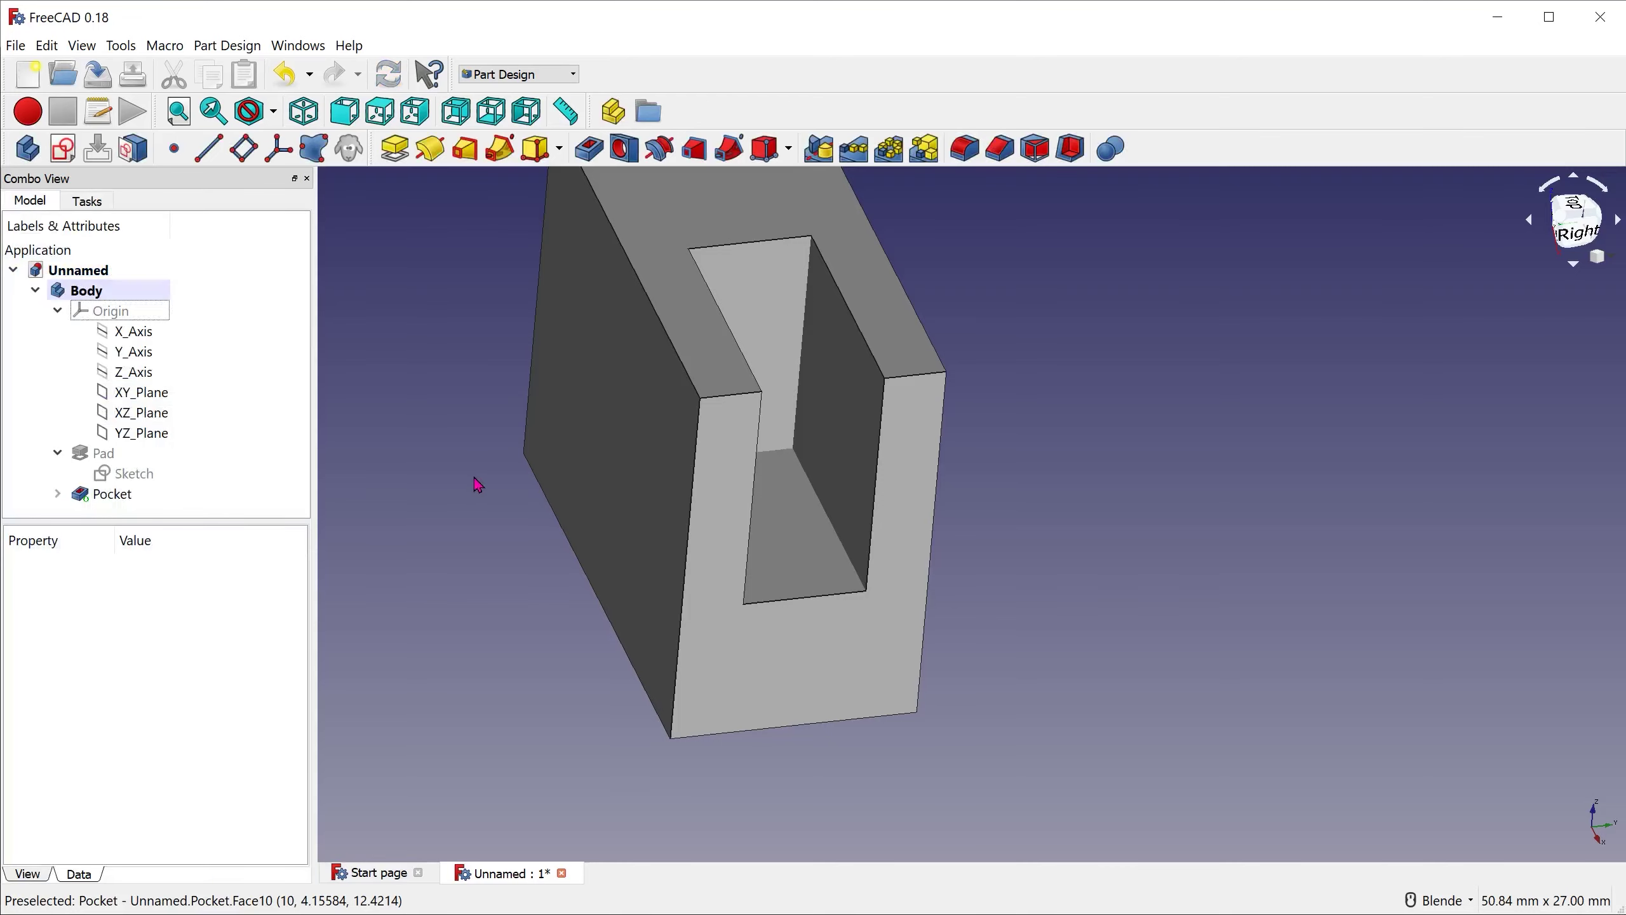
pyautogui.scroll(-2, 472, 482)
pyautogui.scroll(2, 580, 444)
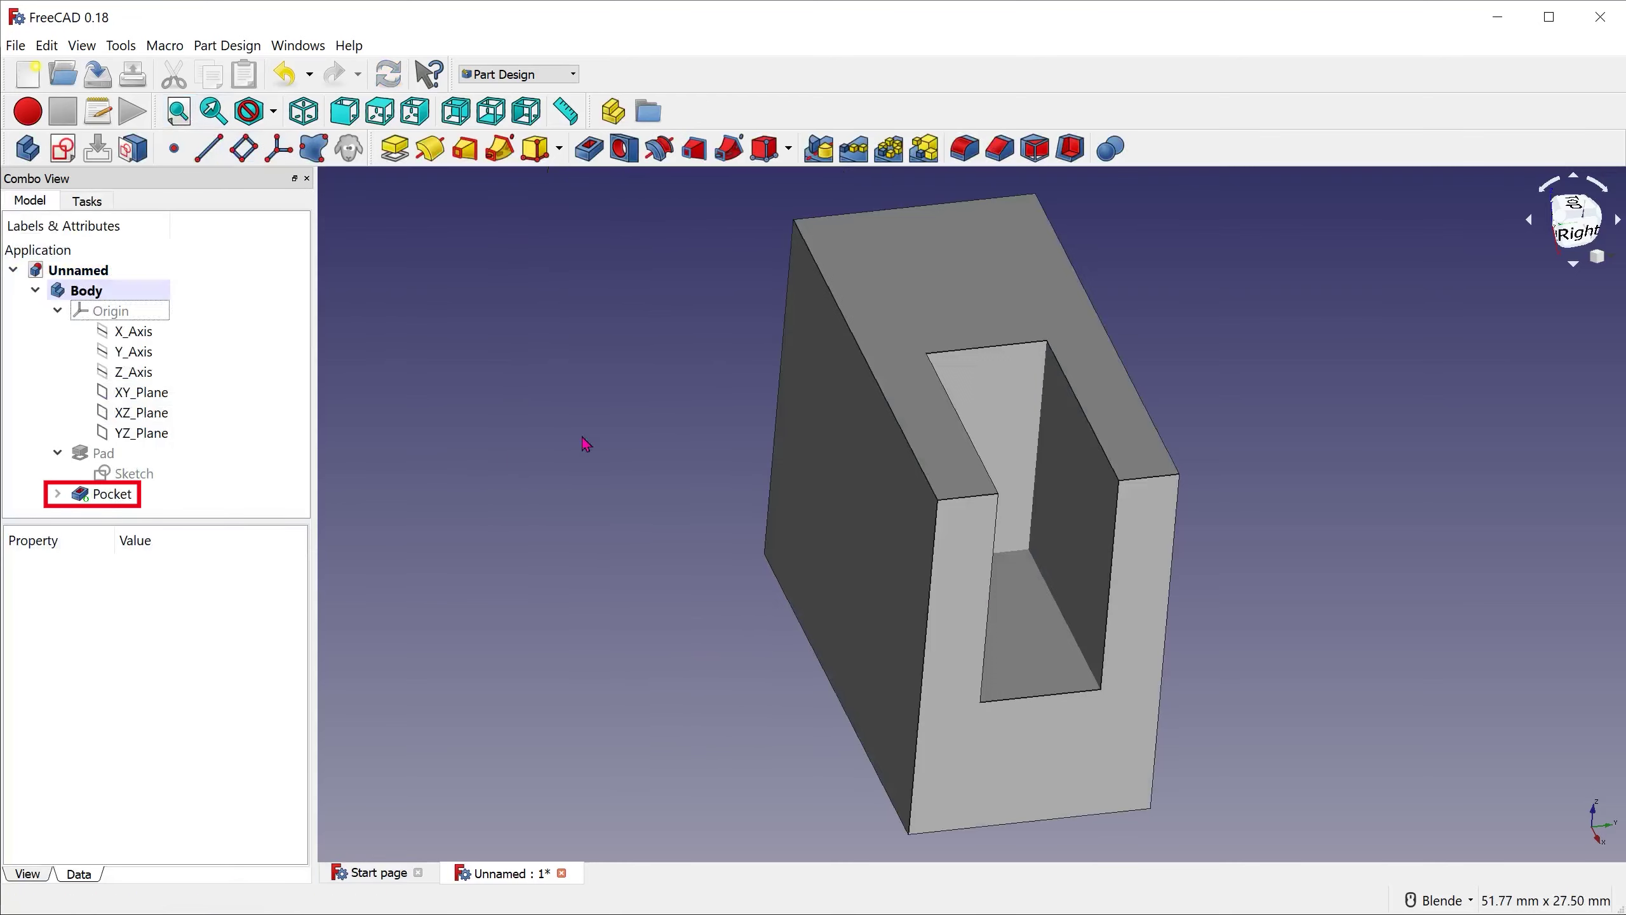